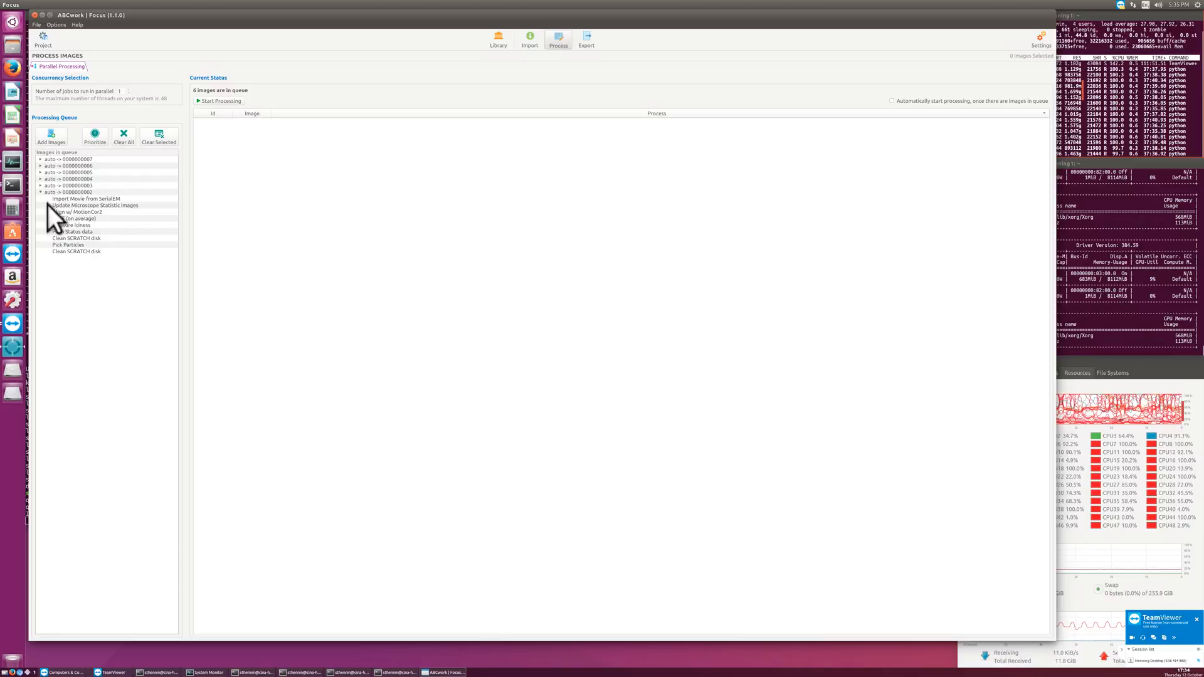
left_click(41, 185)
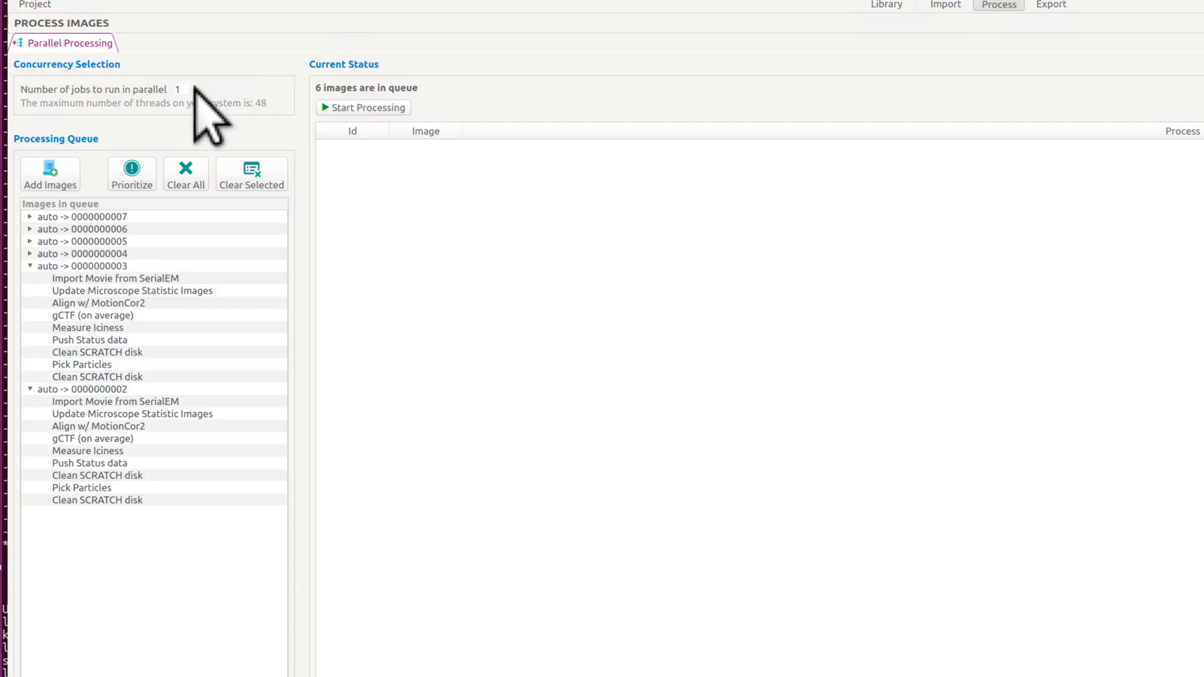
left_click(191, 79)
left_click(192, 80)
left_click(191, 80)
key("Down")
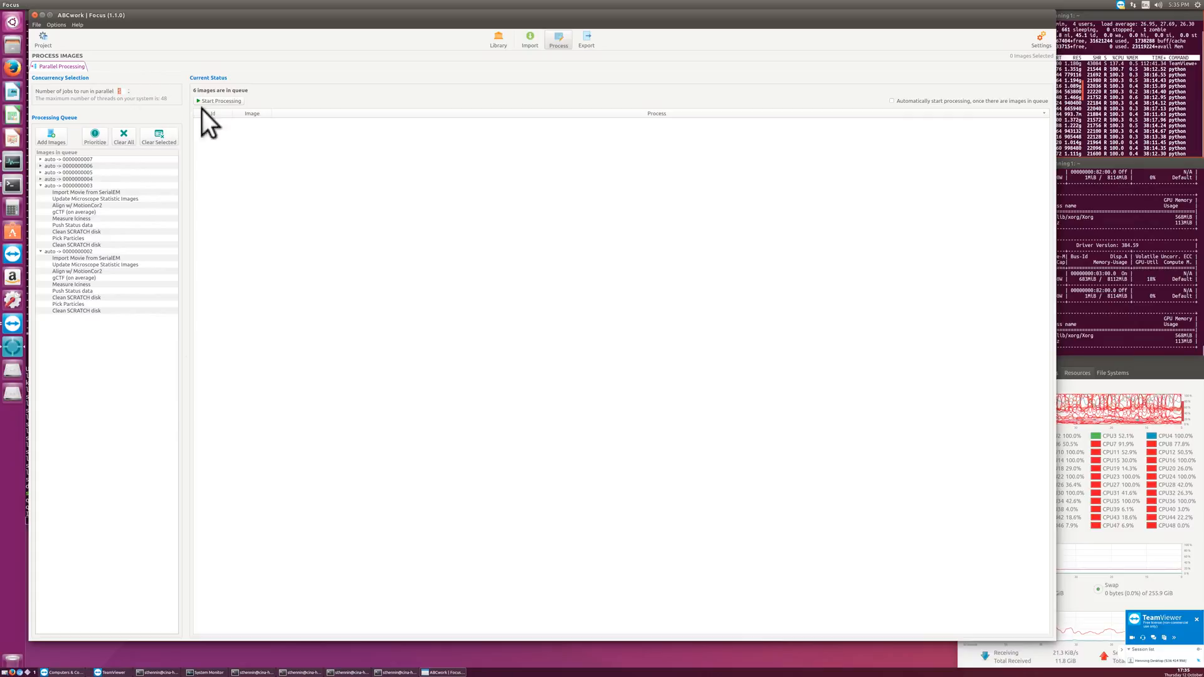
left_click(127, 92)
left_click(127, 92)
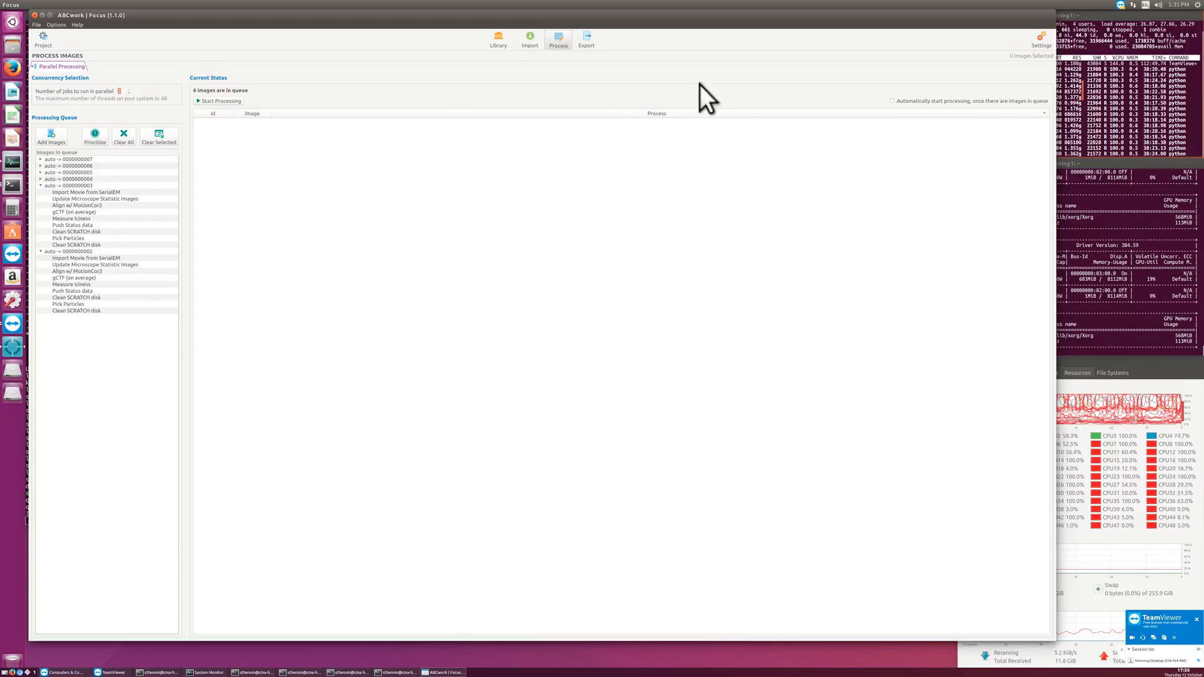
left_click(499, 39)
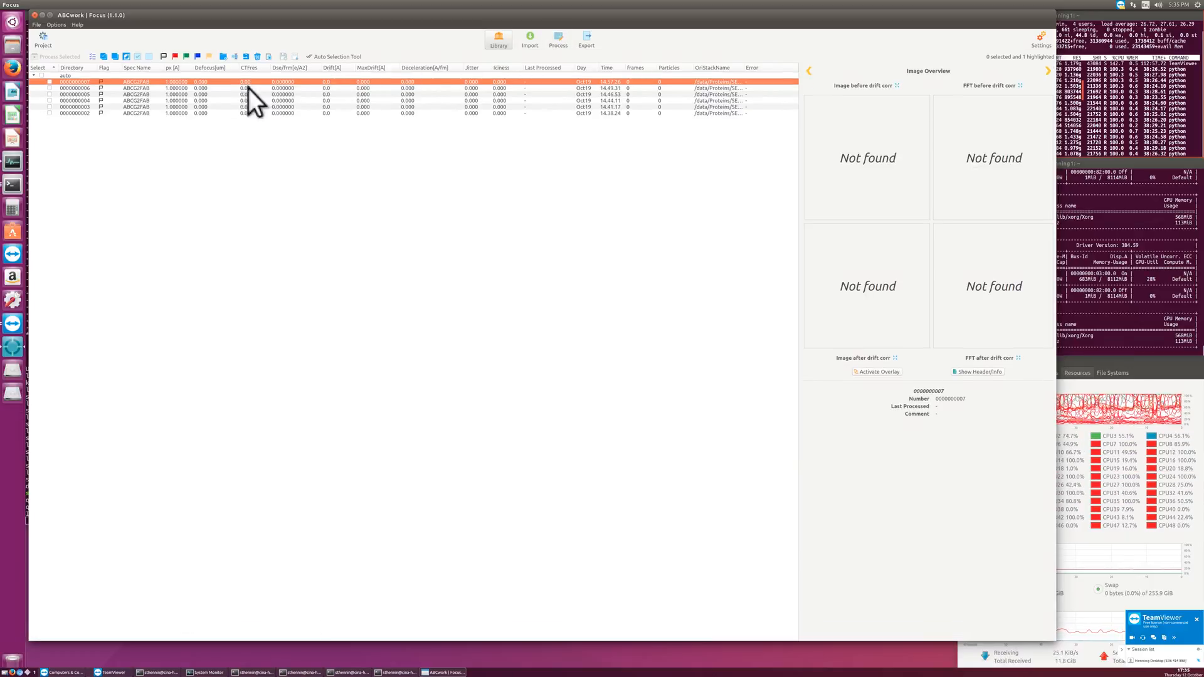
left_click(197, 101)
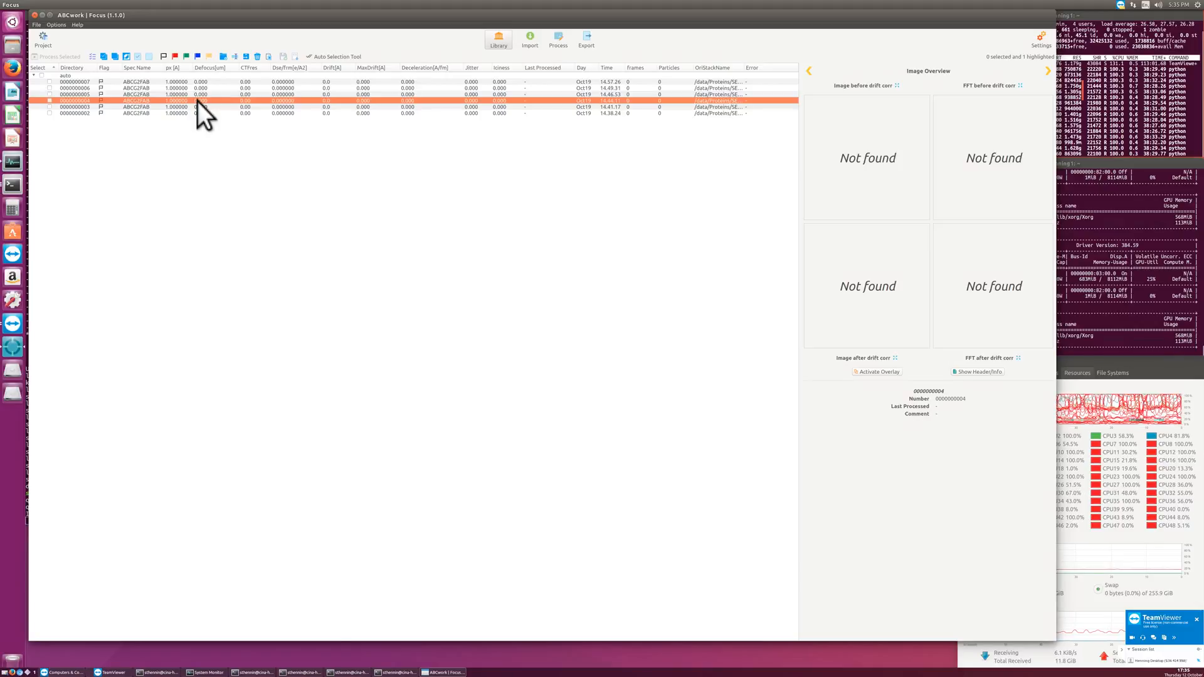
double_click(197, 101)
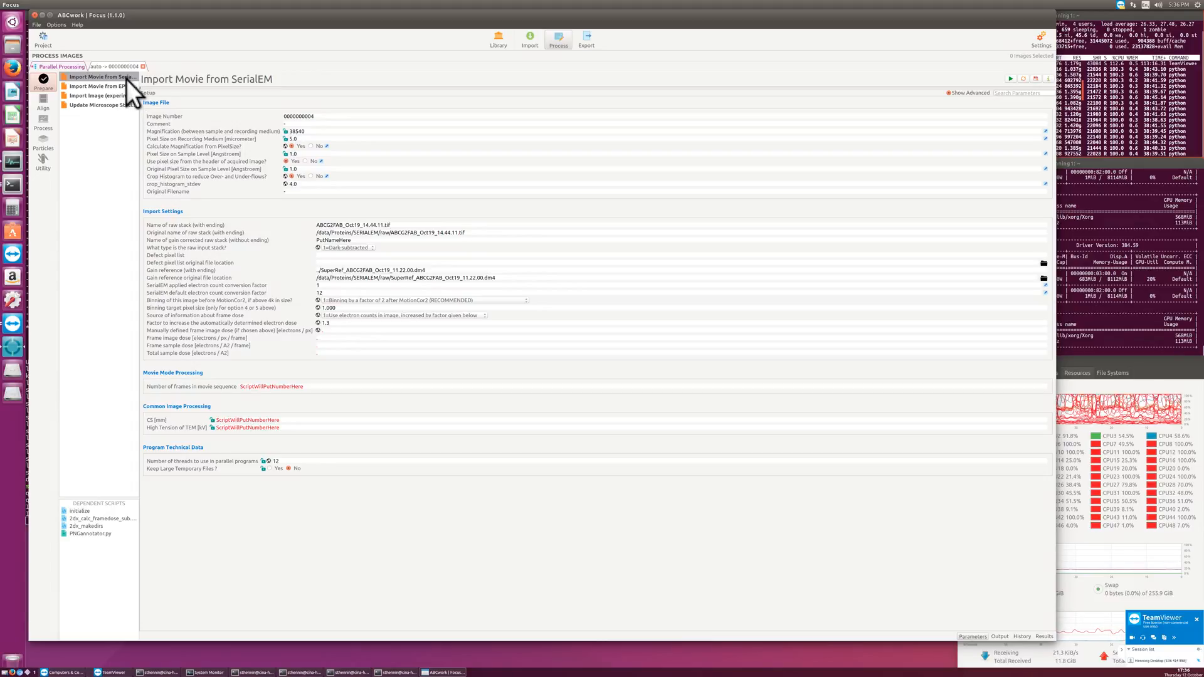
left_click(111, 84)
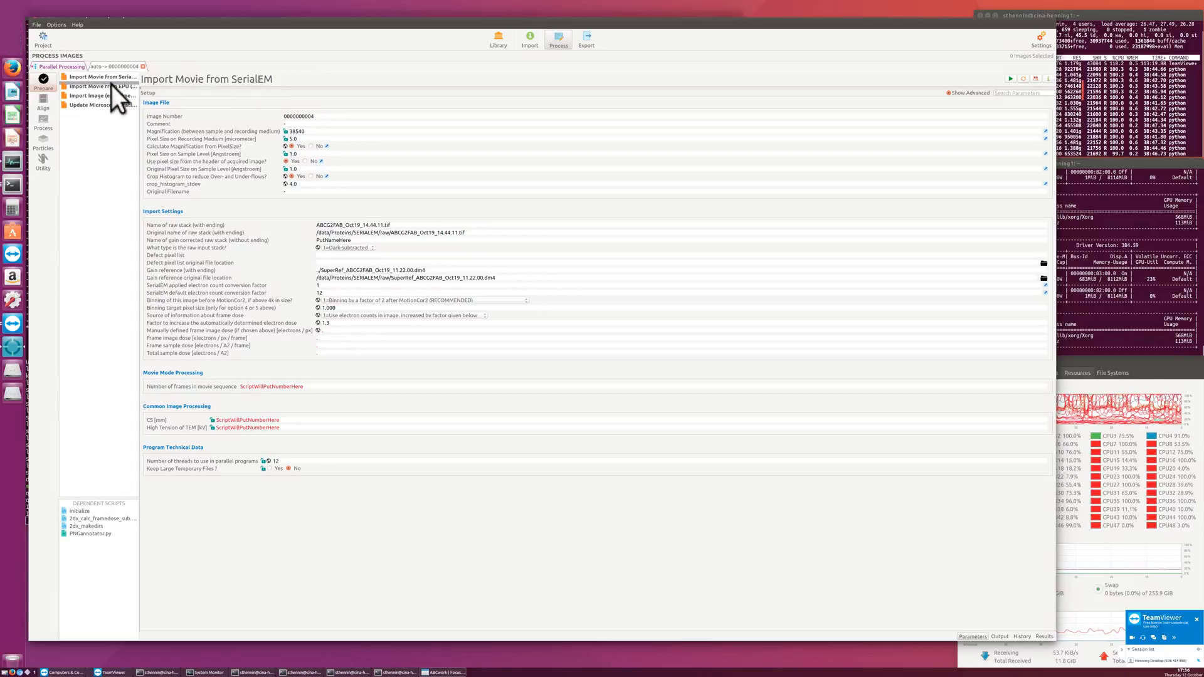
left_click(109, 95)
left_click(107, 103)
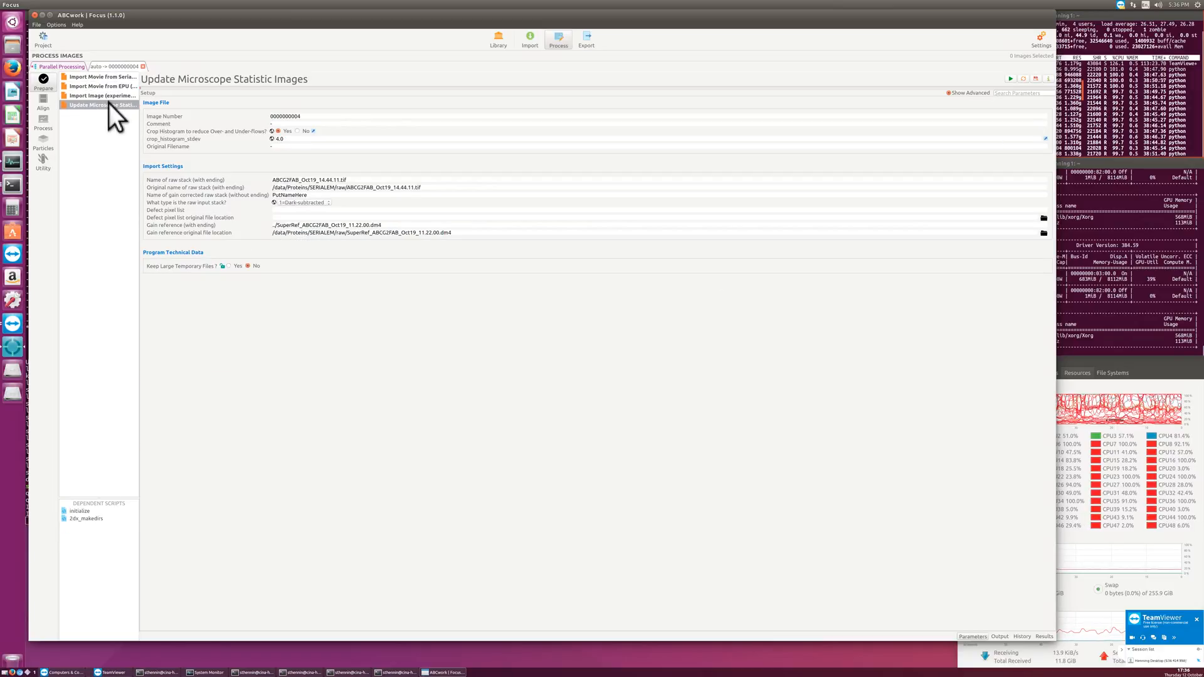
left_click(99, 78)
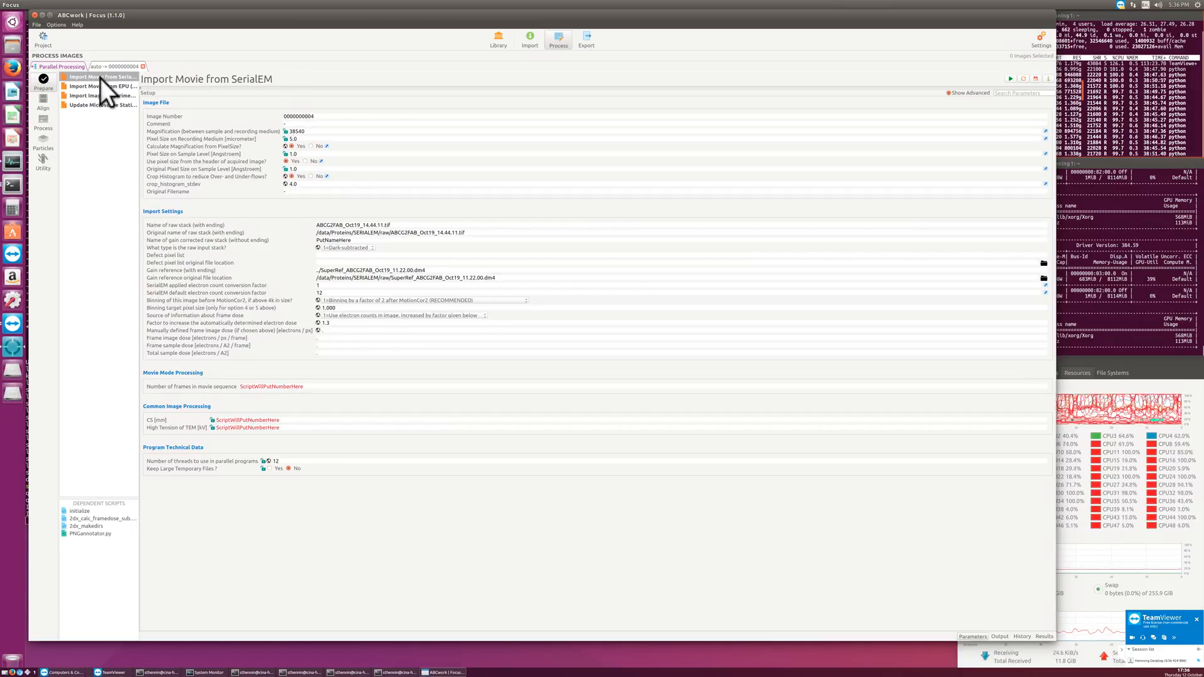
left_click(1012, 80)
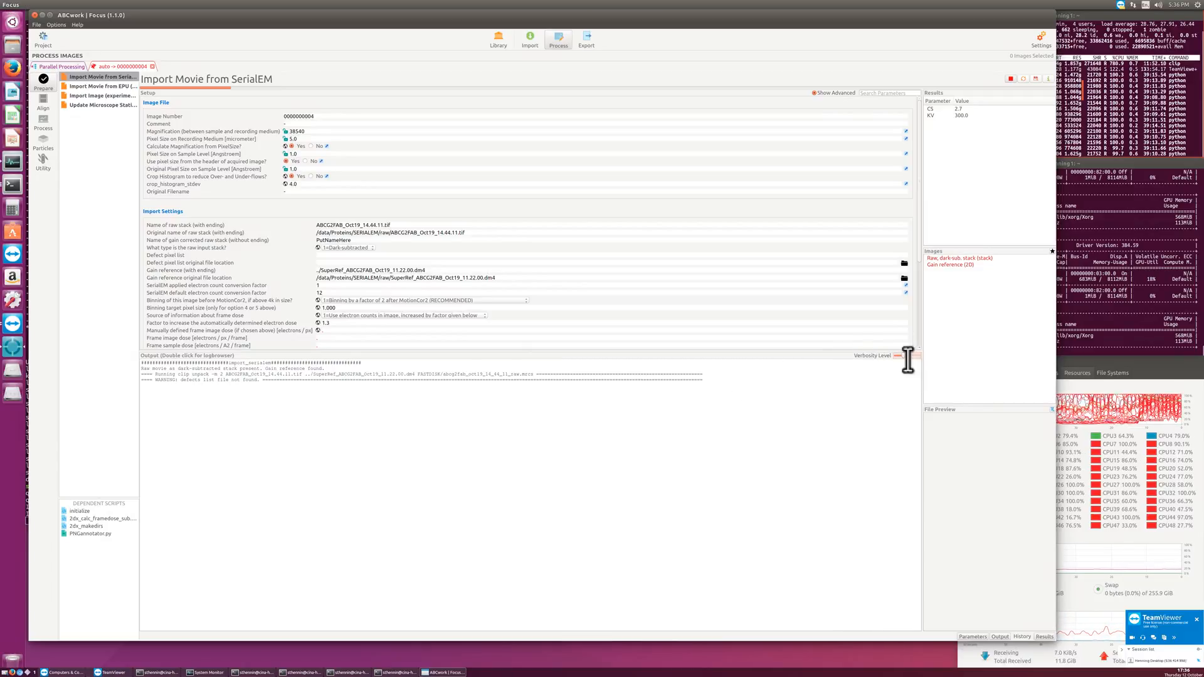
Step: Raise the output log's verbosity level to its maximum and widen the results and images area
left_click_drag(909, 357, 917, 356)
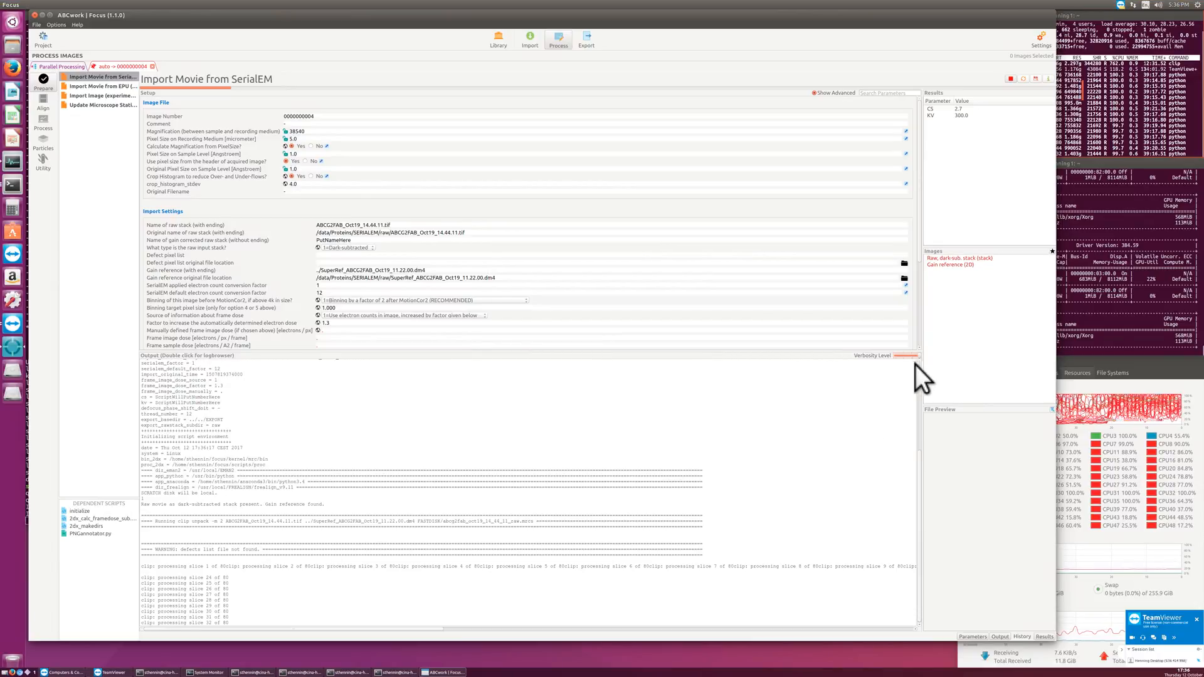
left_click_drag(923, 356, 897, 355)
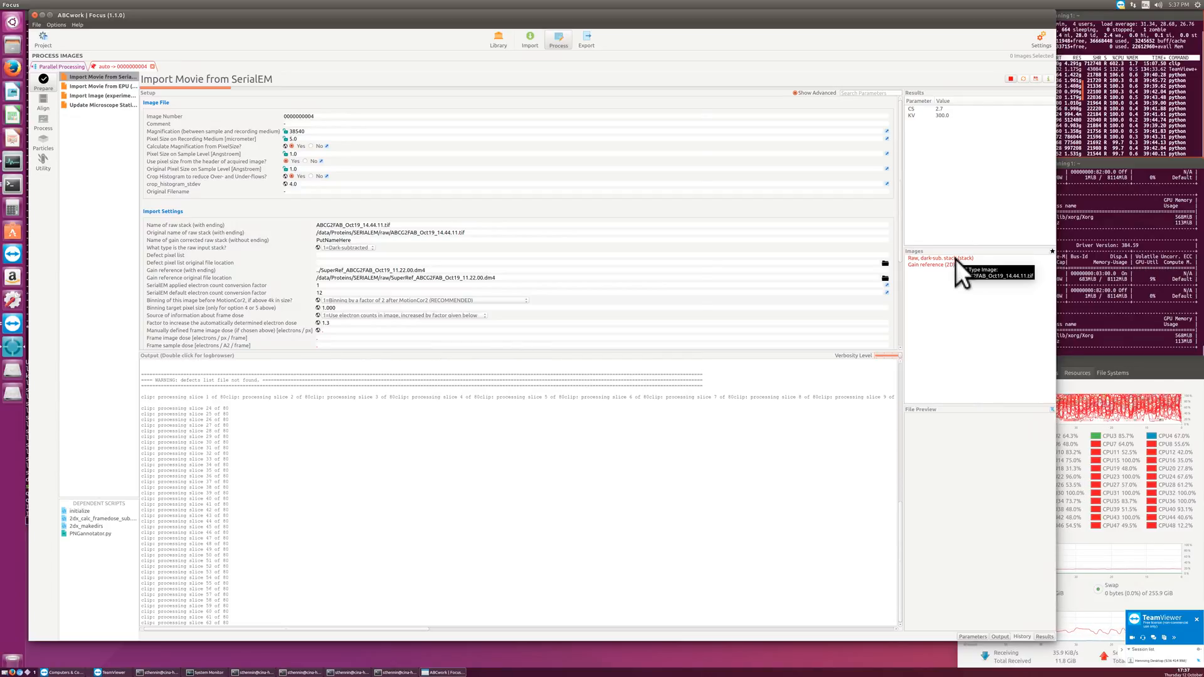
Step: Show the file information of the raw, dark-subtracted stack
mouse_move(946, 267)
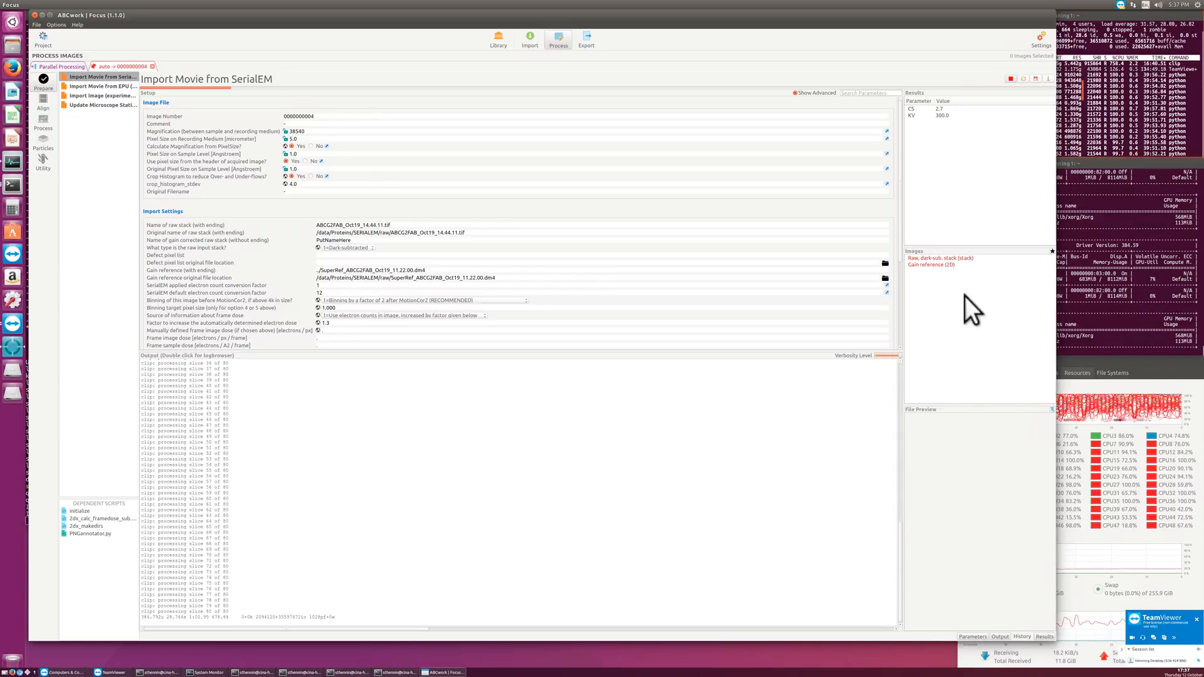
left_click(947, 258)
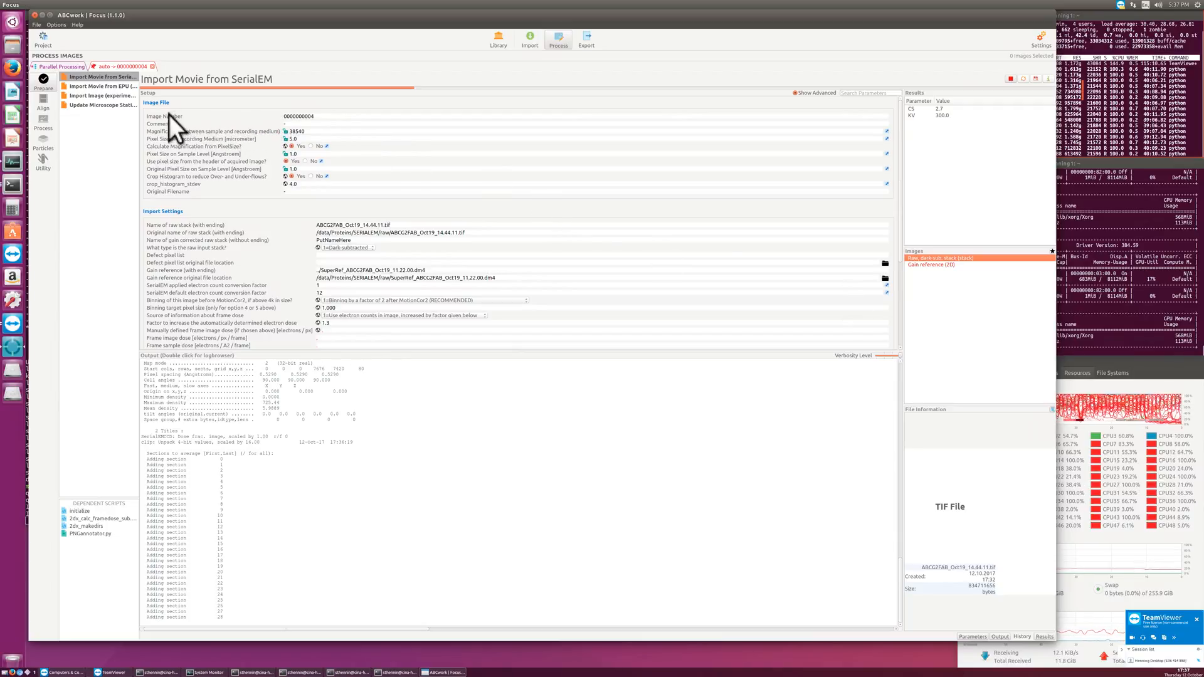
Step: Examine the import parameters: image number, magnification, original raw stack name, and the binning options available before MotionCor2
mouse_move(168, 114)
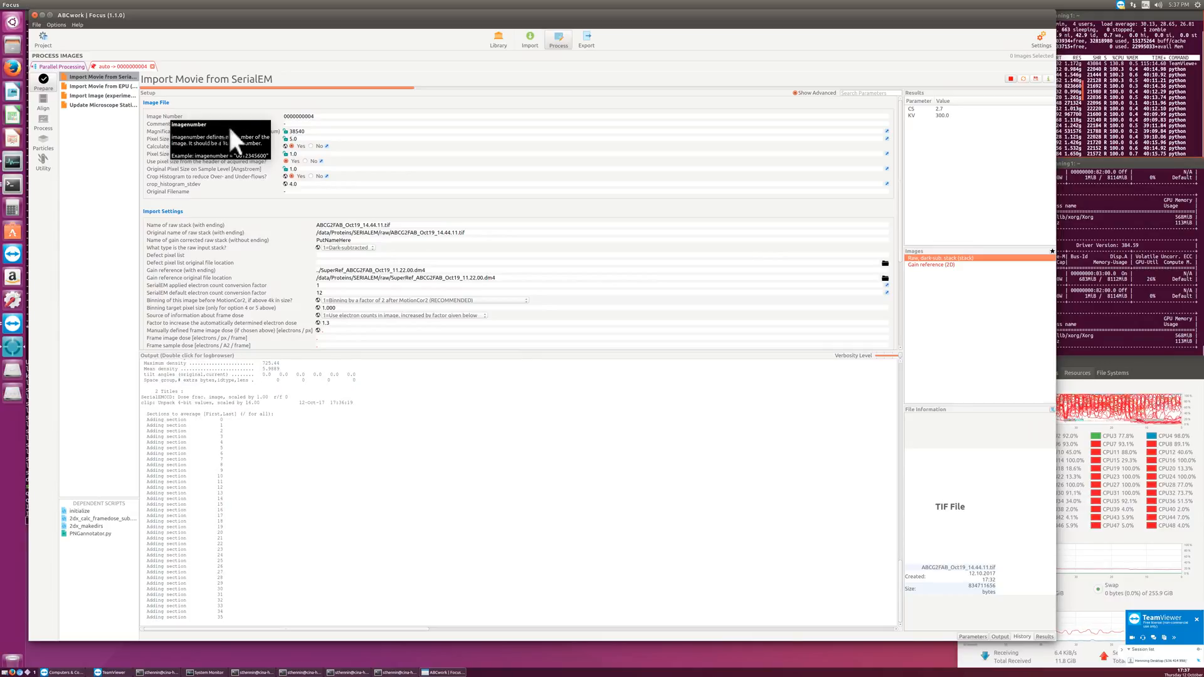
left_click(323, 116)
key("ctrl+a")
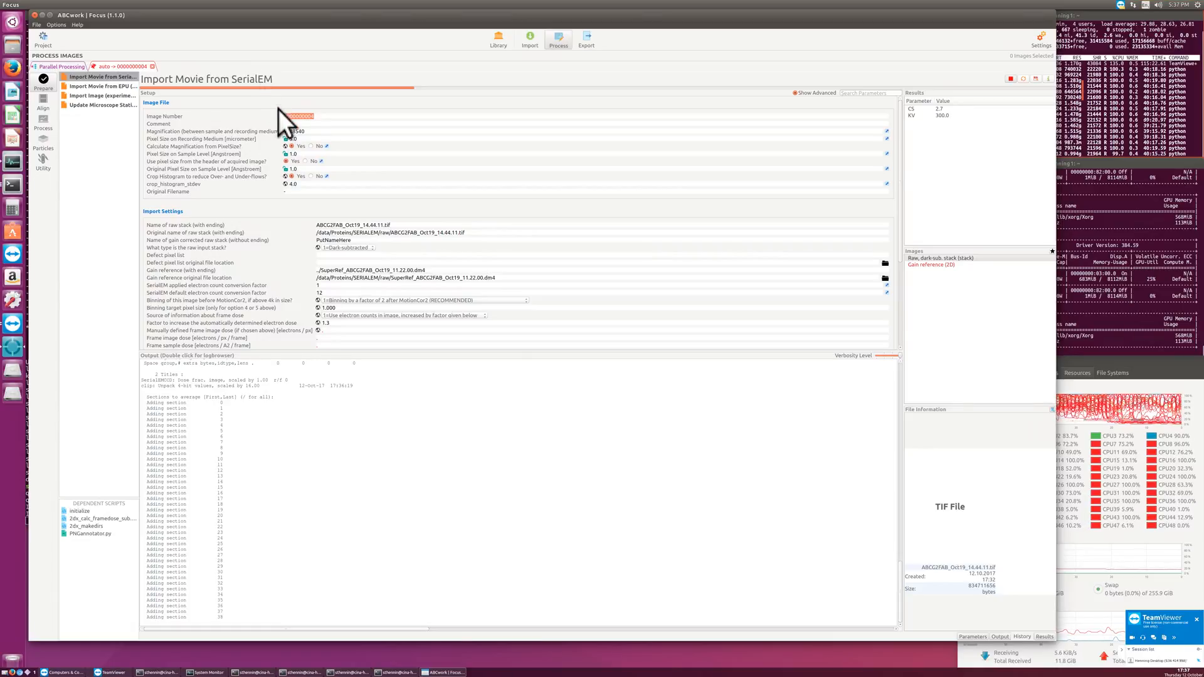
double_click(313, 131)
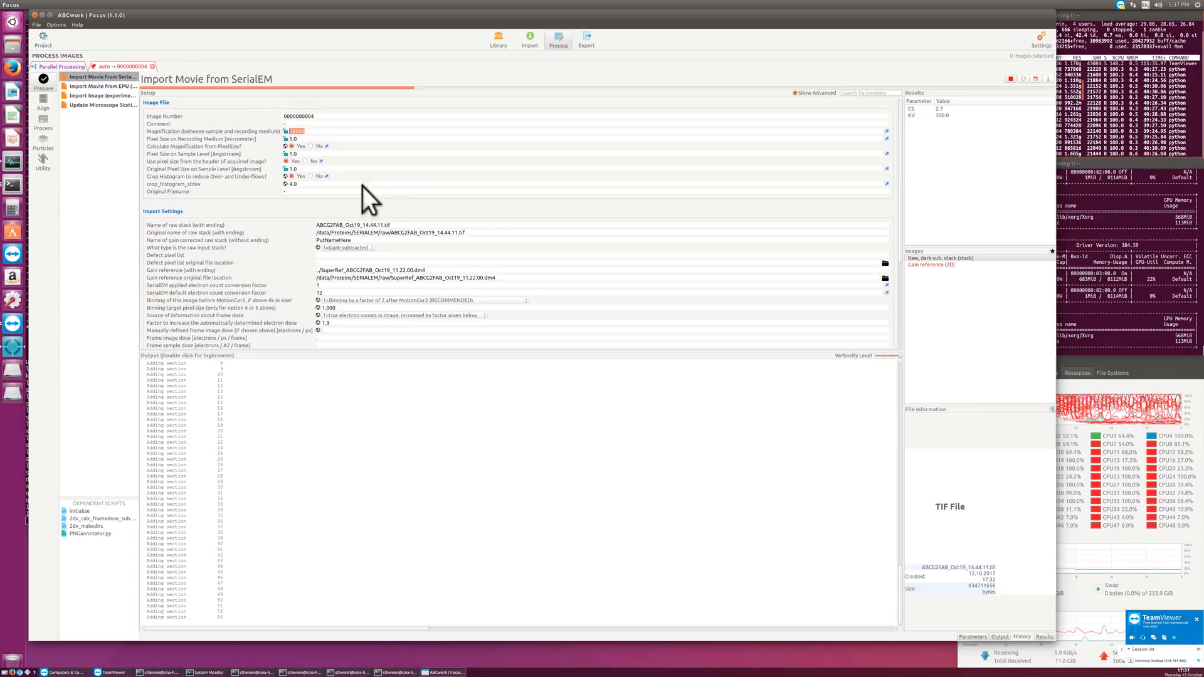
left_click_drag(468, 233, 195, 216)
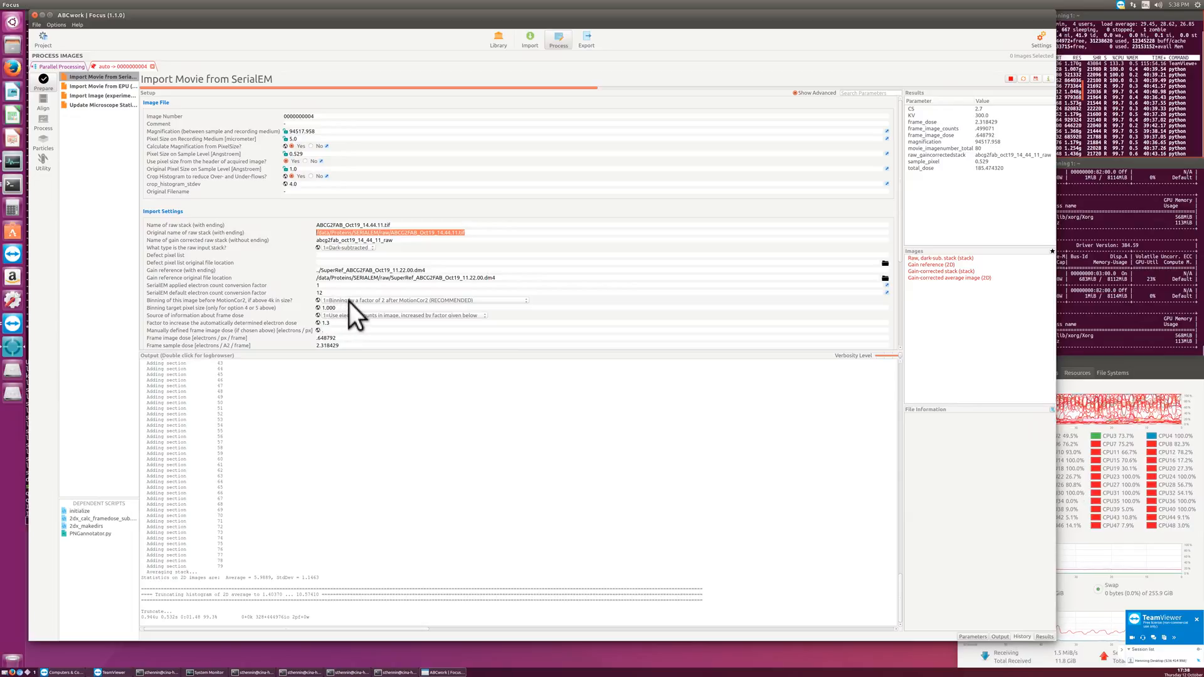
left_click(413, 299)
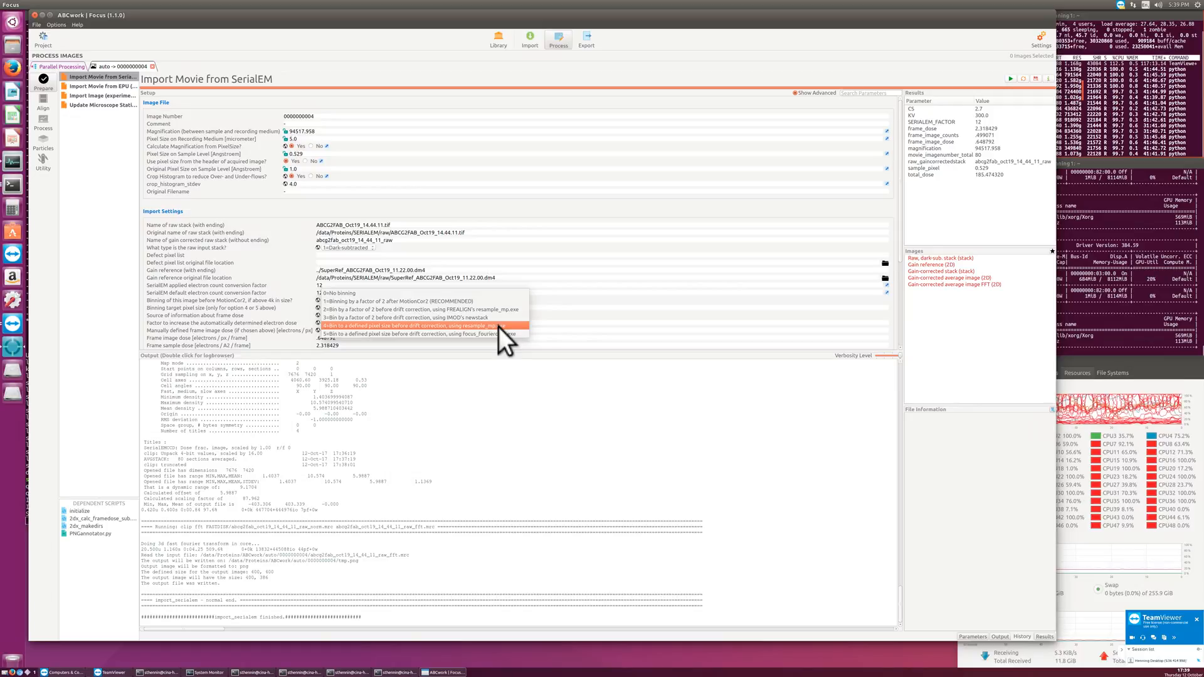
left_click(604, 254)
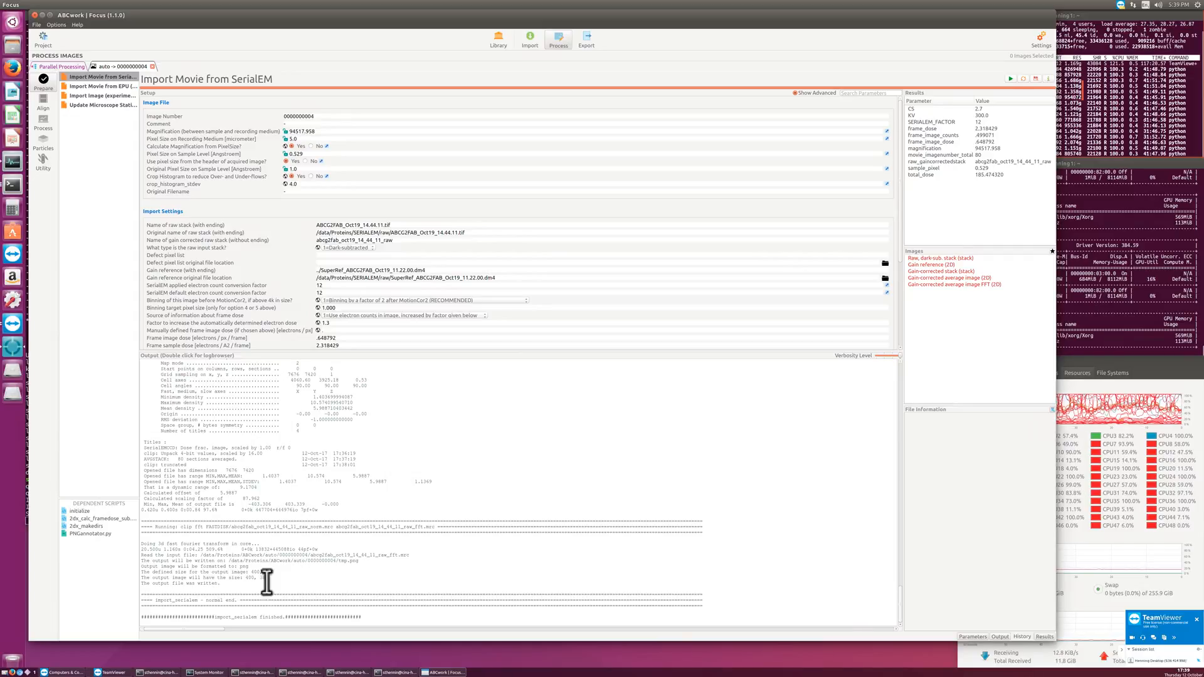
Step: Inspect the file information of the gain-corrected stack, average image and average image FFT, and switch the FFT to its image preview
left_click(945, 271)
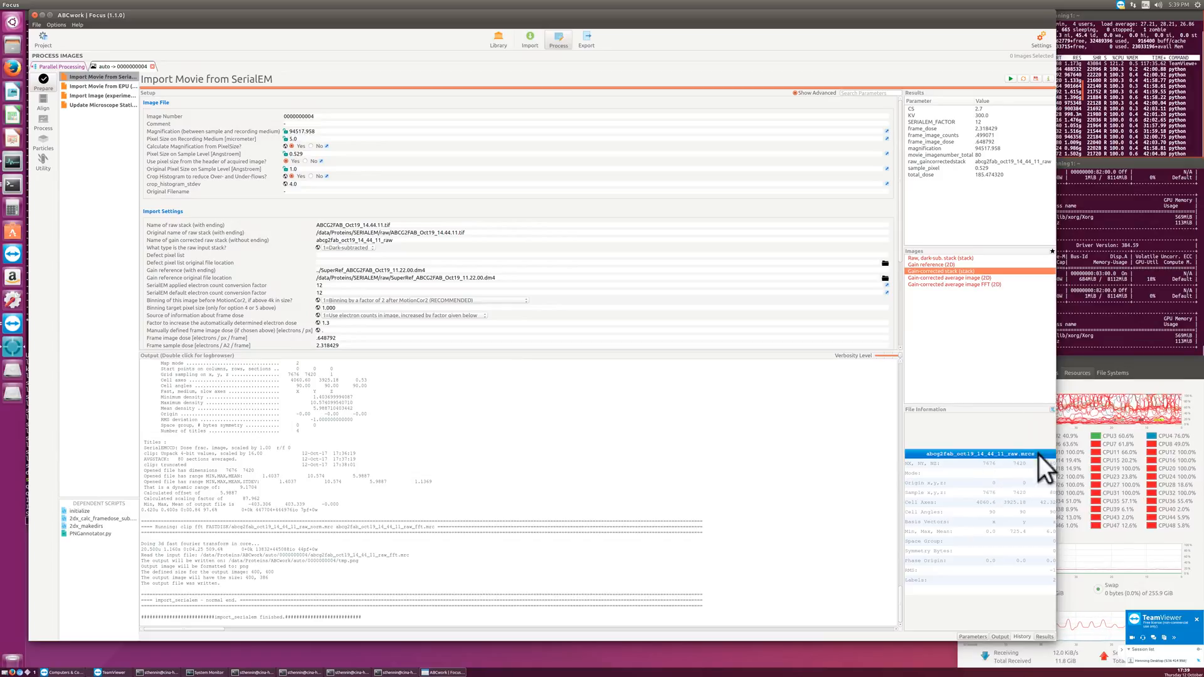
left_click(939, 276)
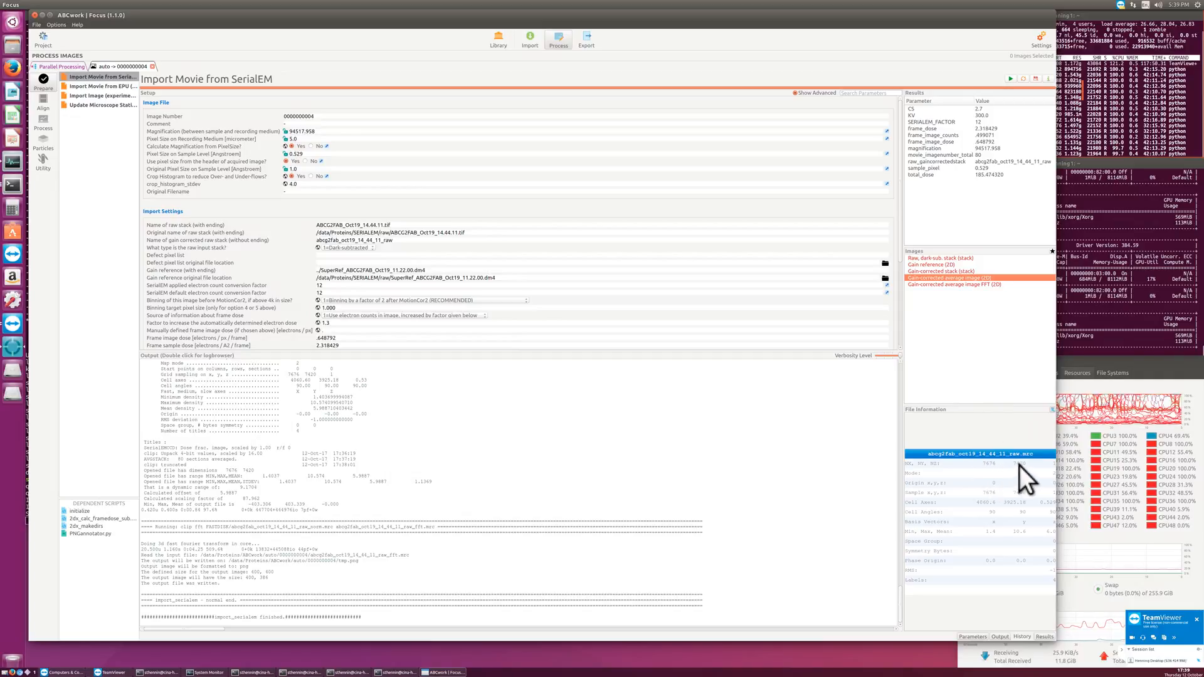
left_click(988, 283)
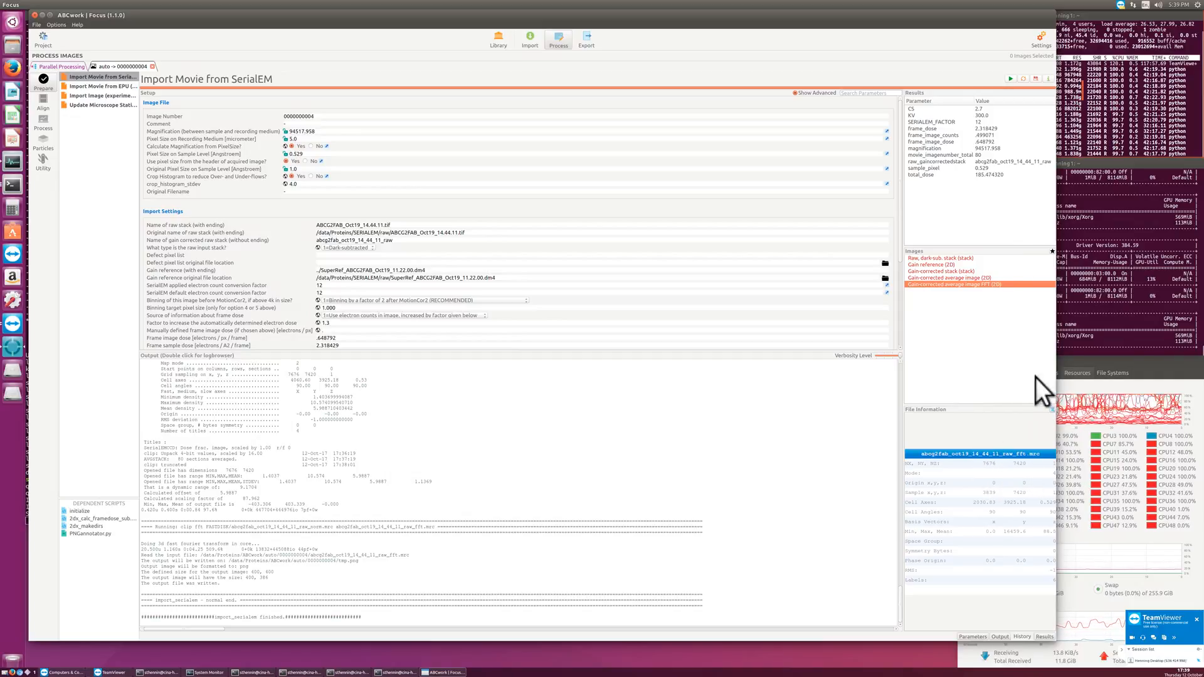
left_click(1052, 409)
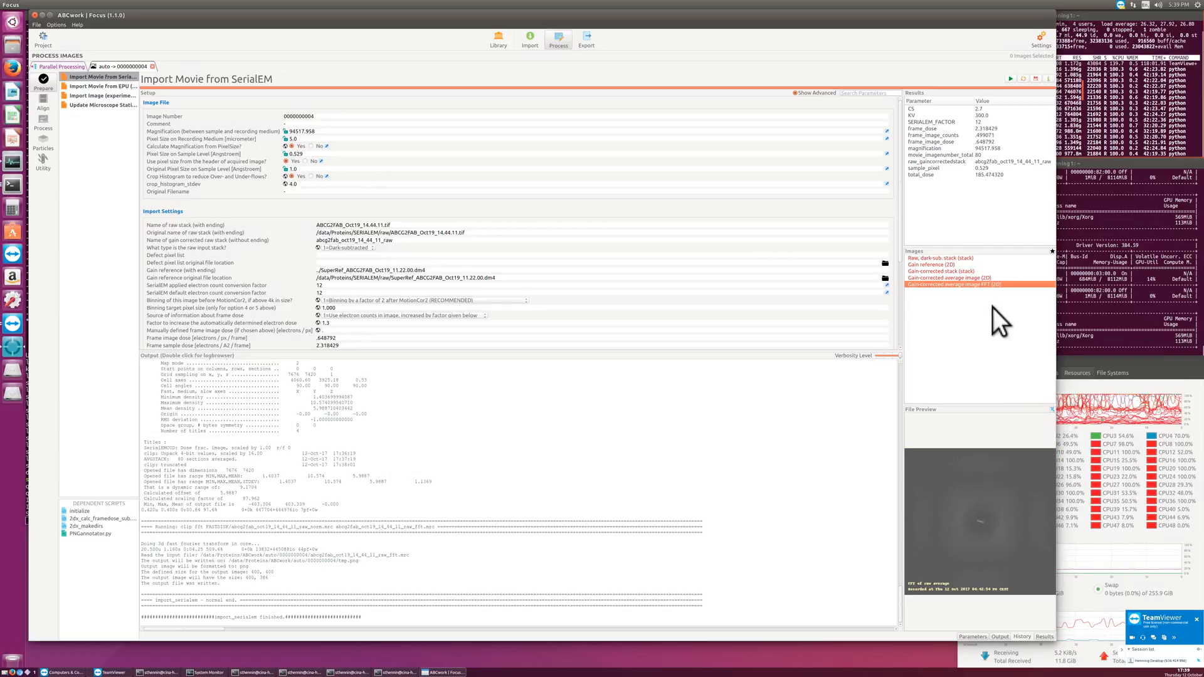
Step: Open the gain-corrected average image in the full-screen viewer, collapse the TeamViewer session popup, and view the whole image
left_click(965, 278)
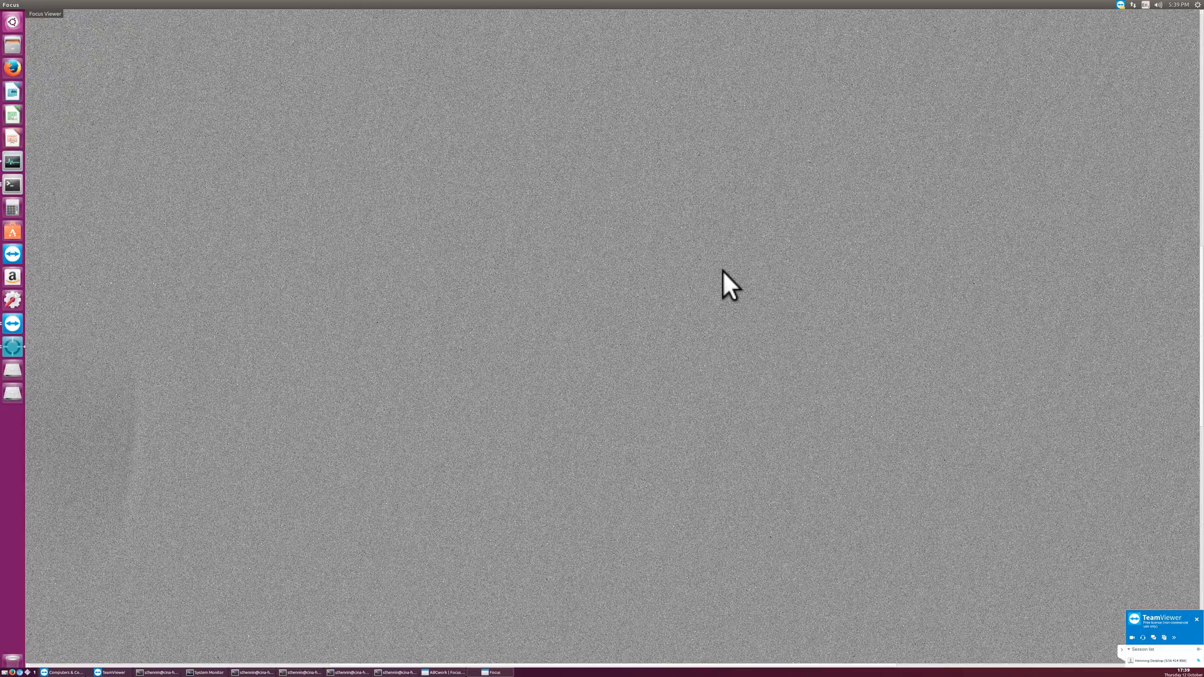
left_click(1122, 650)
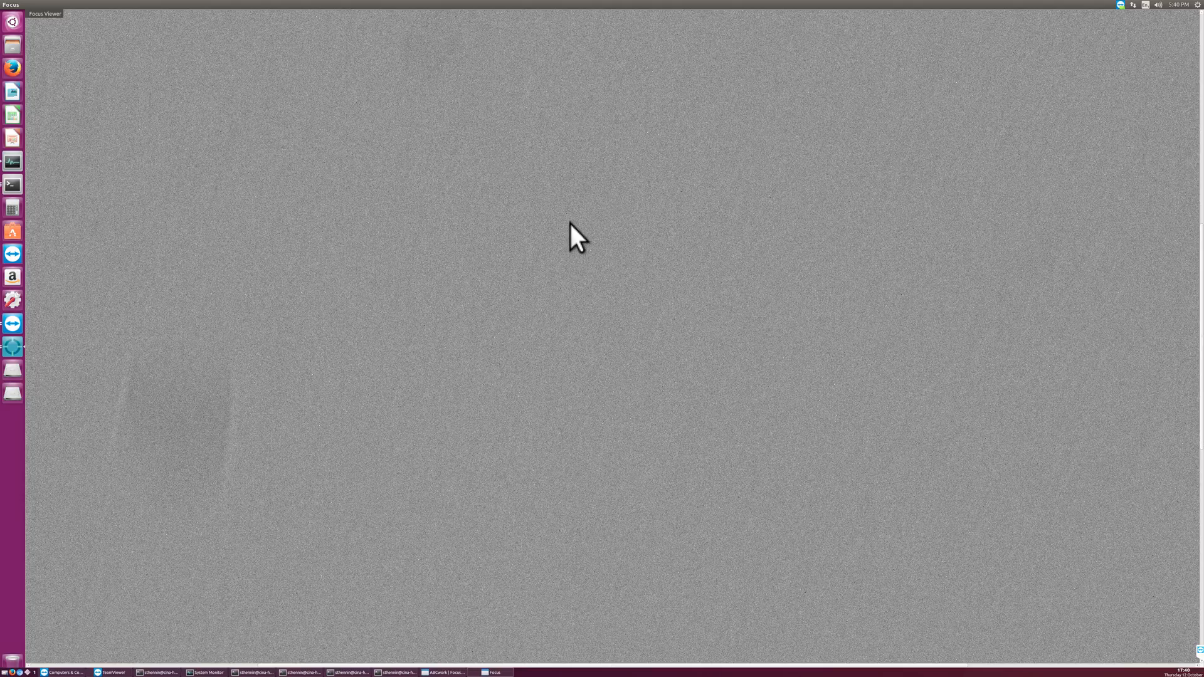
key("minus")
key("minus")
key("minus")
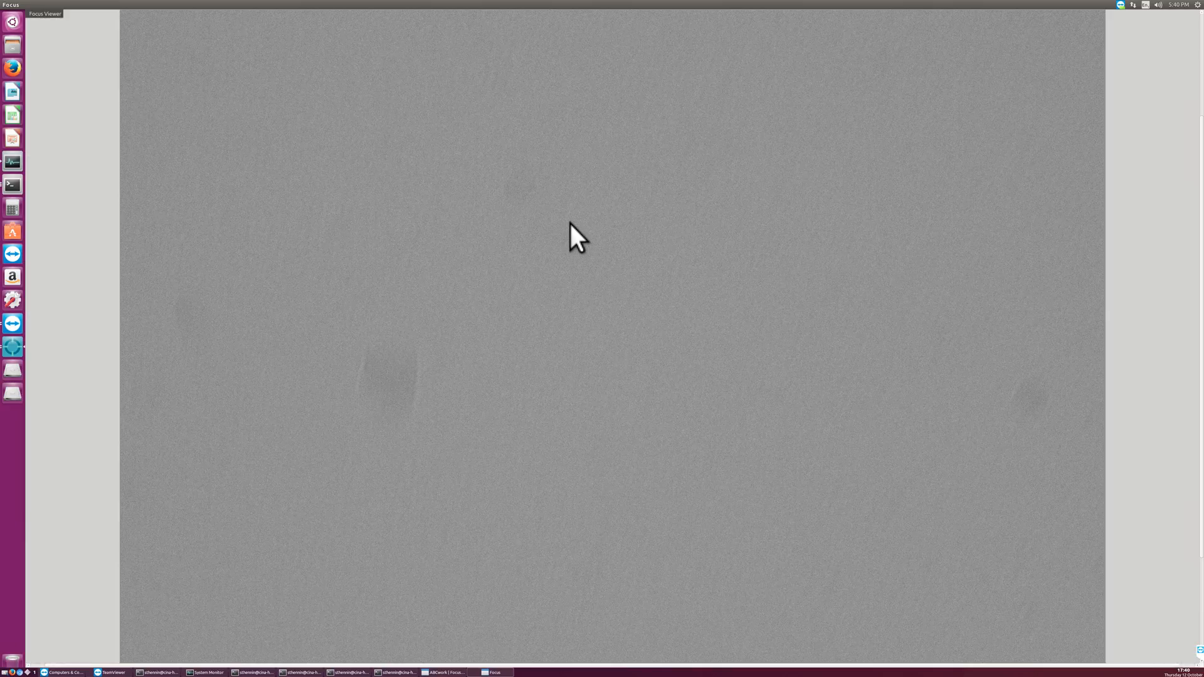
key("minus")
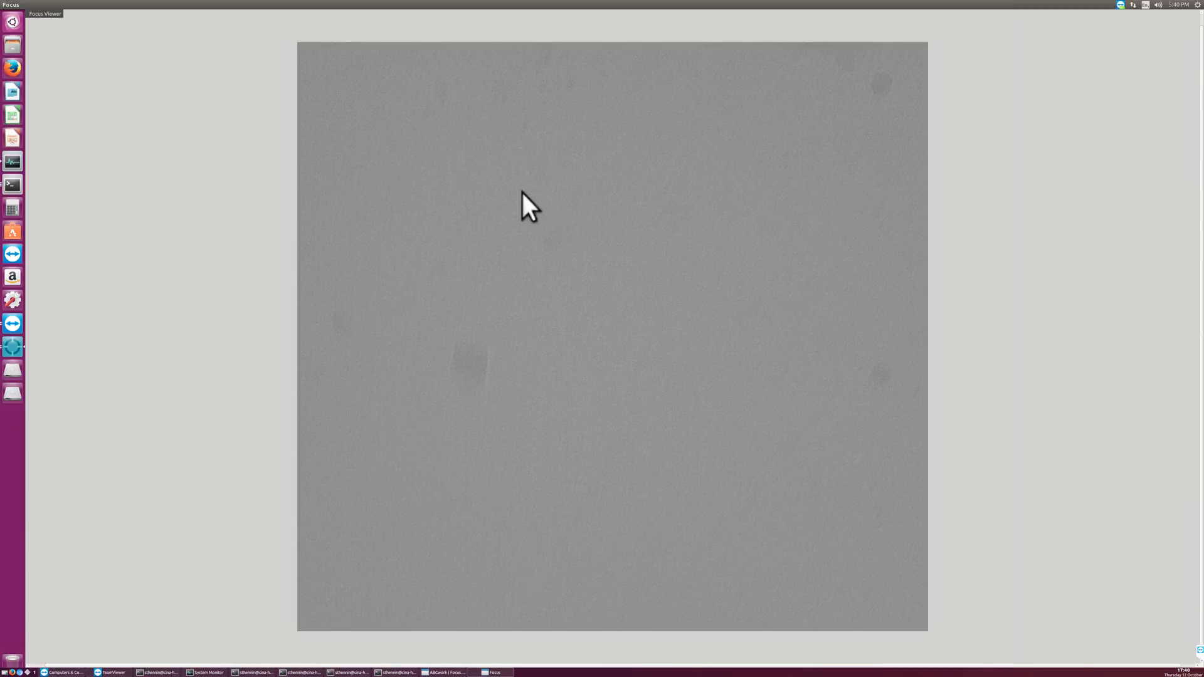
Step: Review the viewer's options, turn on FFT of Selection, and move the selection square over different areas to inspect their local FFTs
right_click(498, 172)
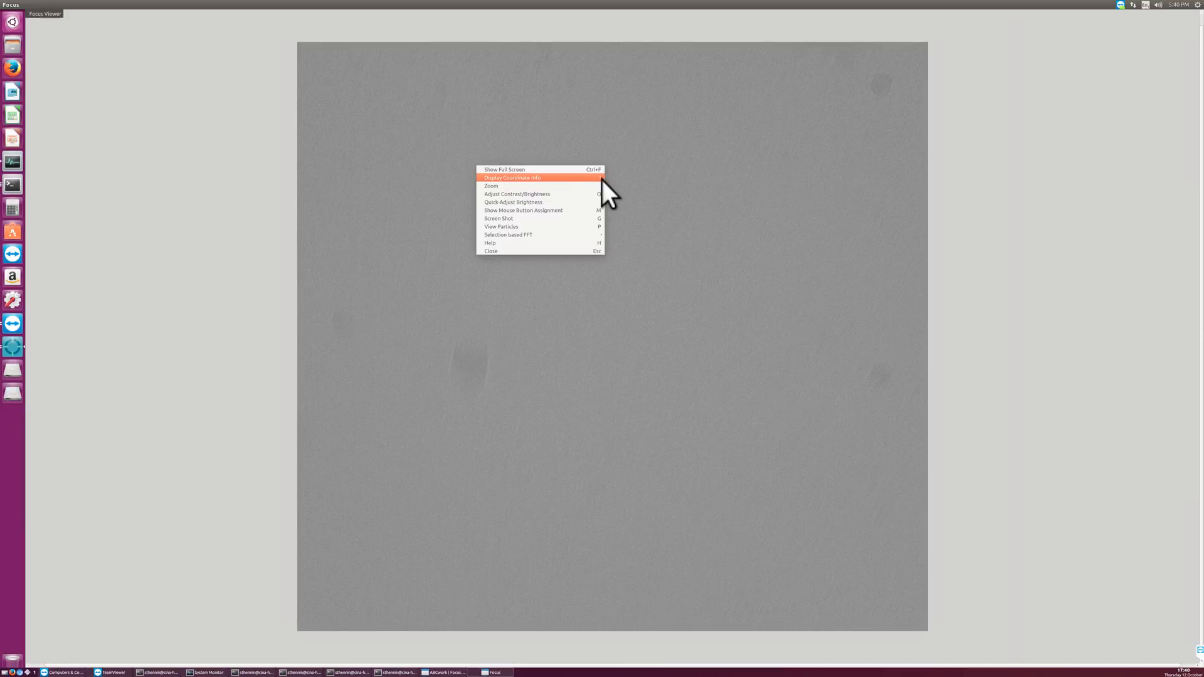
mouse_move(598, 186)
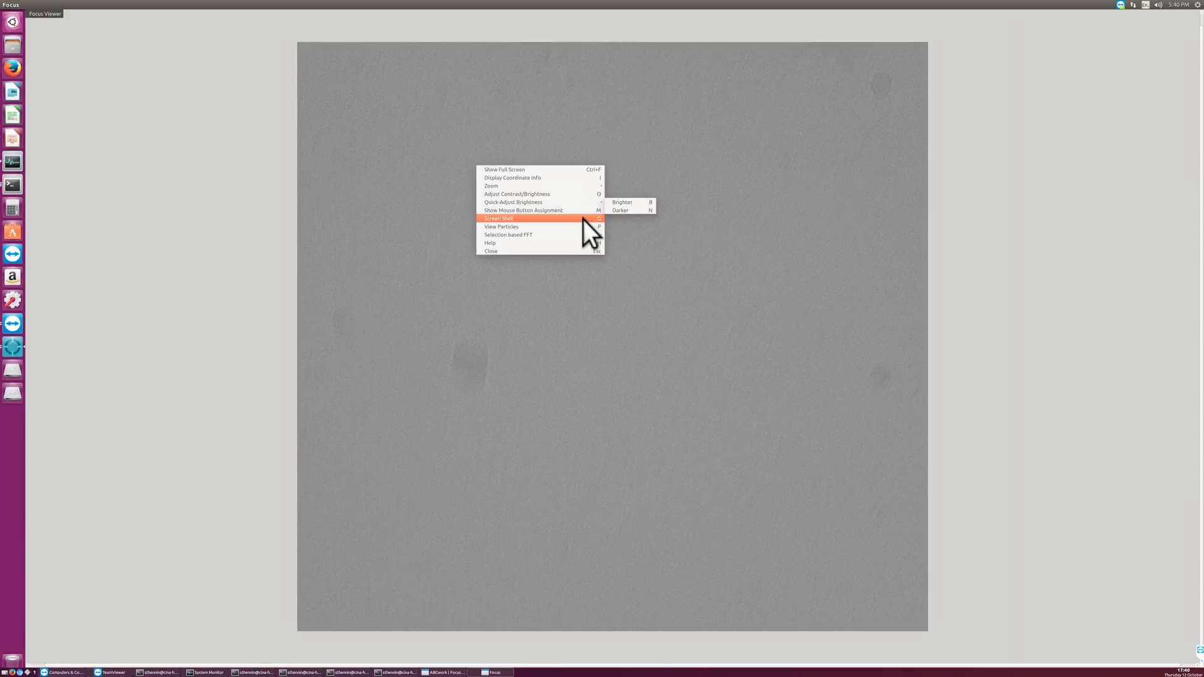
mouse_move(584, 236)
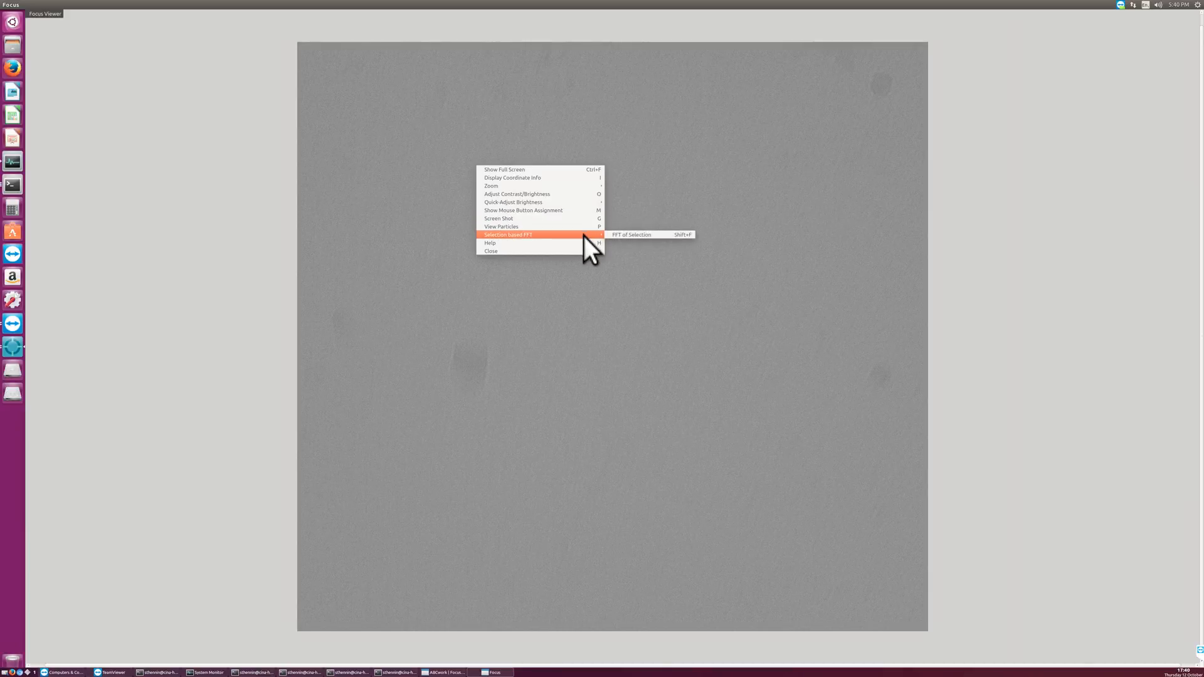
left_click(626, 235)
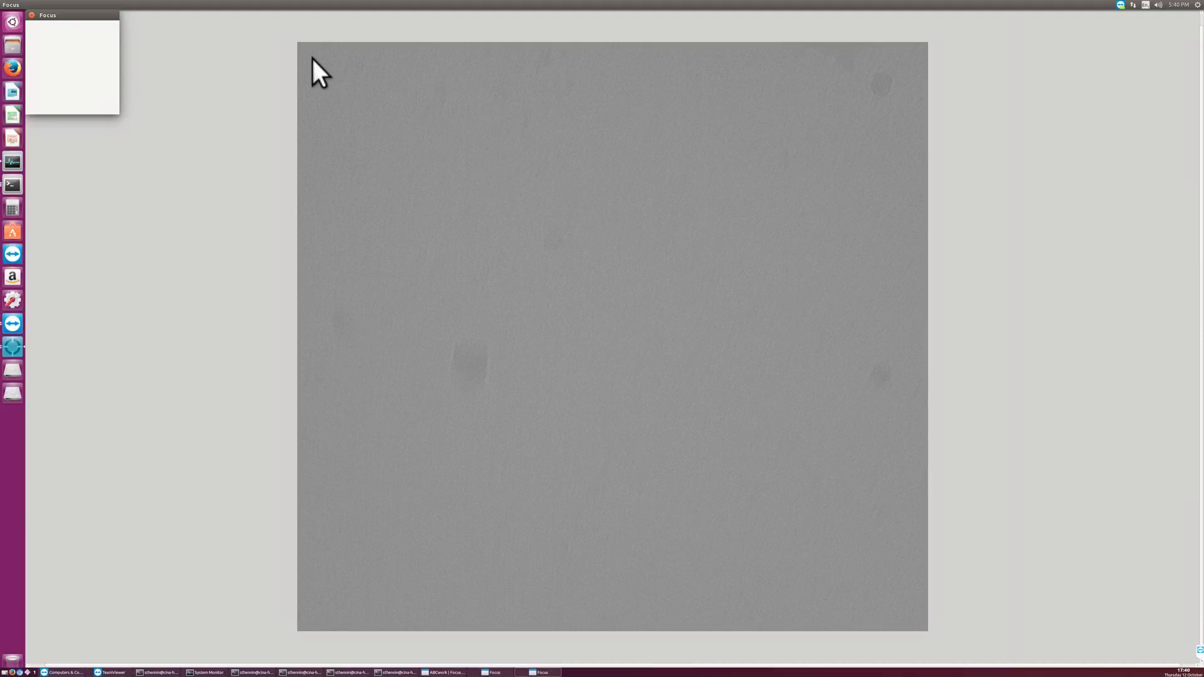
left_click_drag(312, 58, 522, 267)
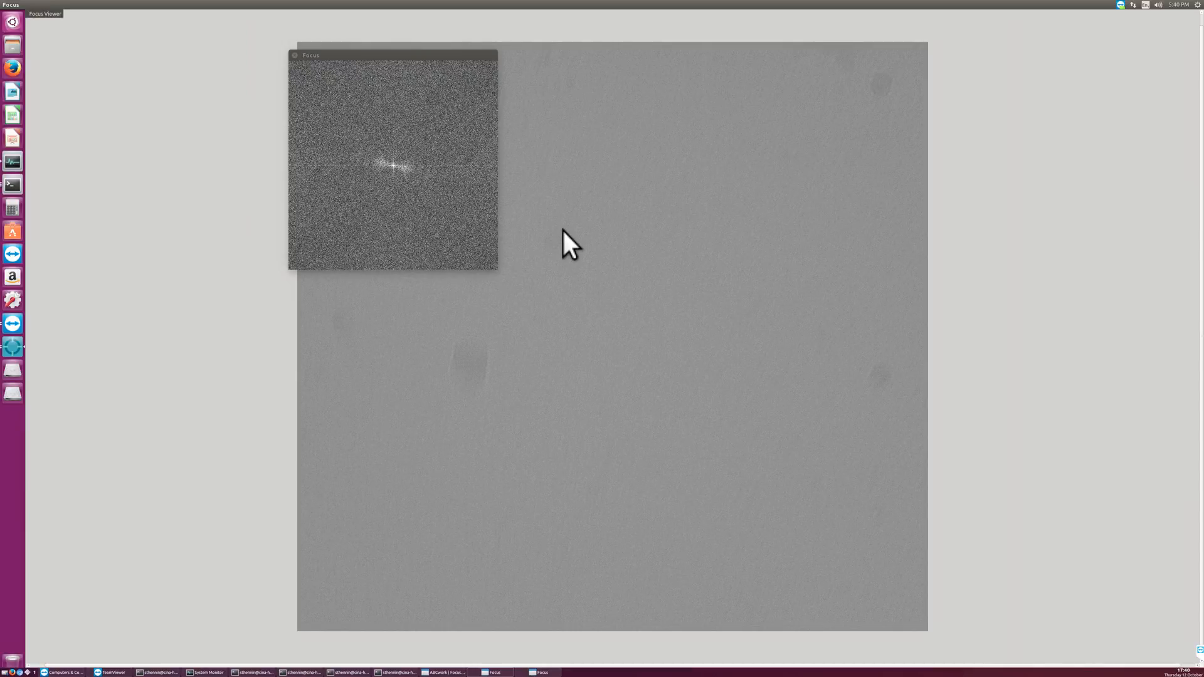
left_click(562, 234)
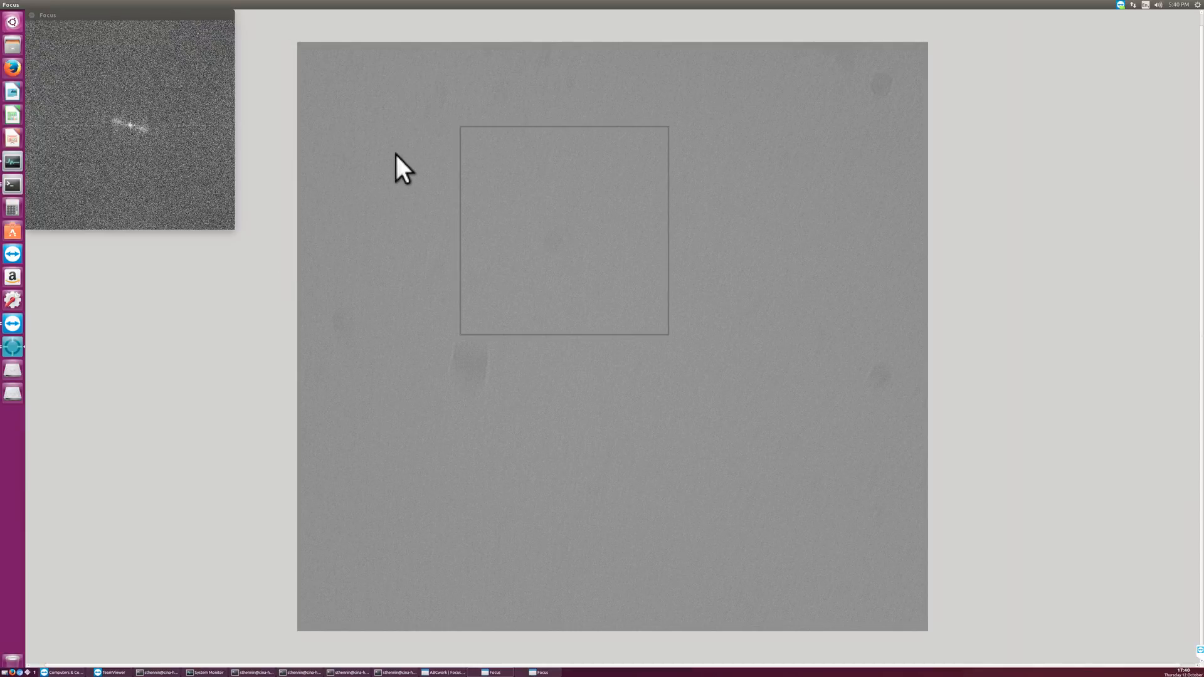
left_click_drag(396, 154, 410, 183)
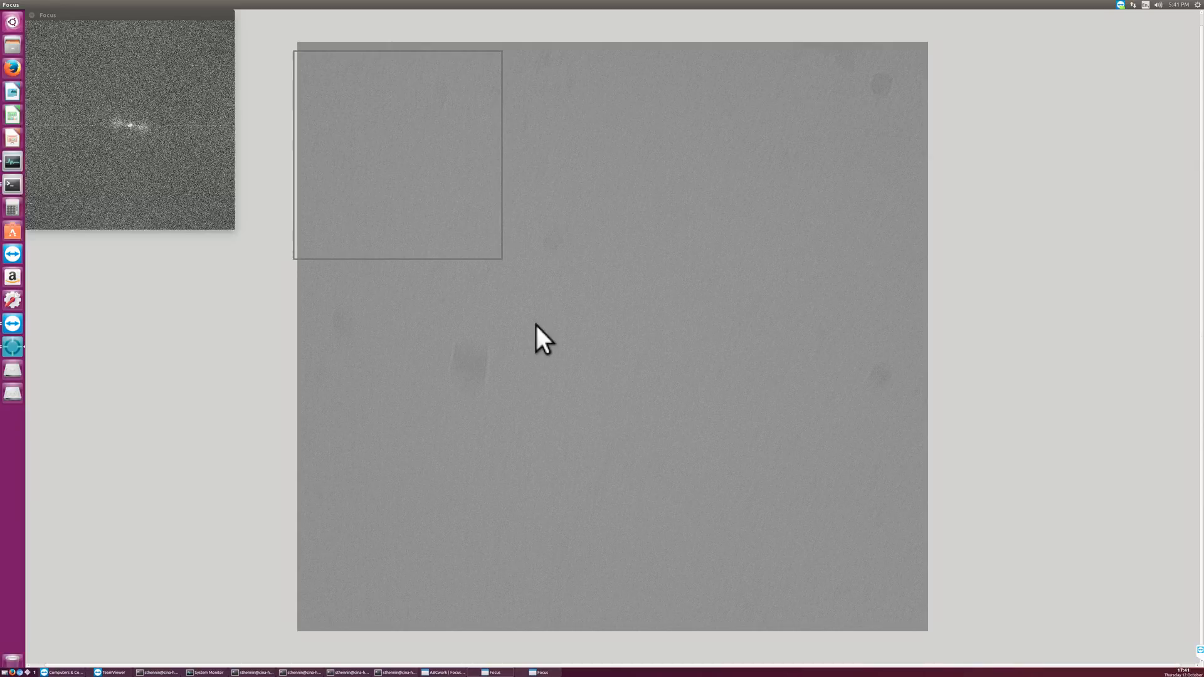
Step: Close the average image viewer and open the gain-corrected average image FFT in the full-screen viewer
key("Escape")
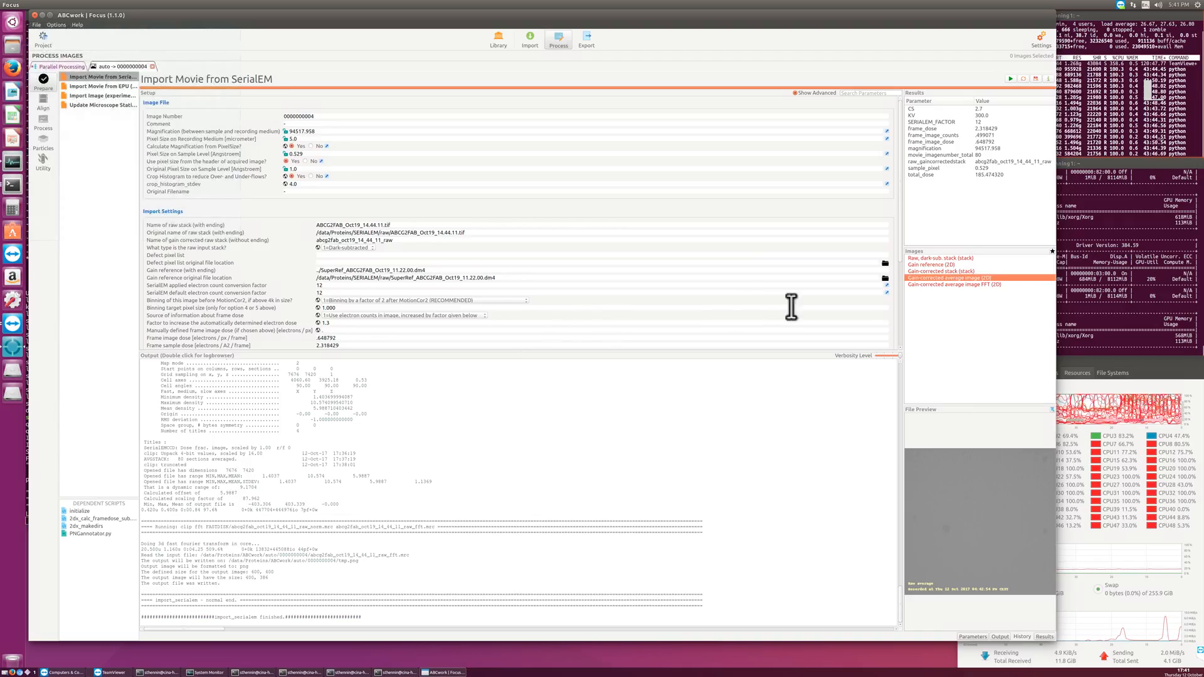
left_click(918, 285)
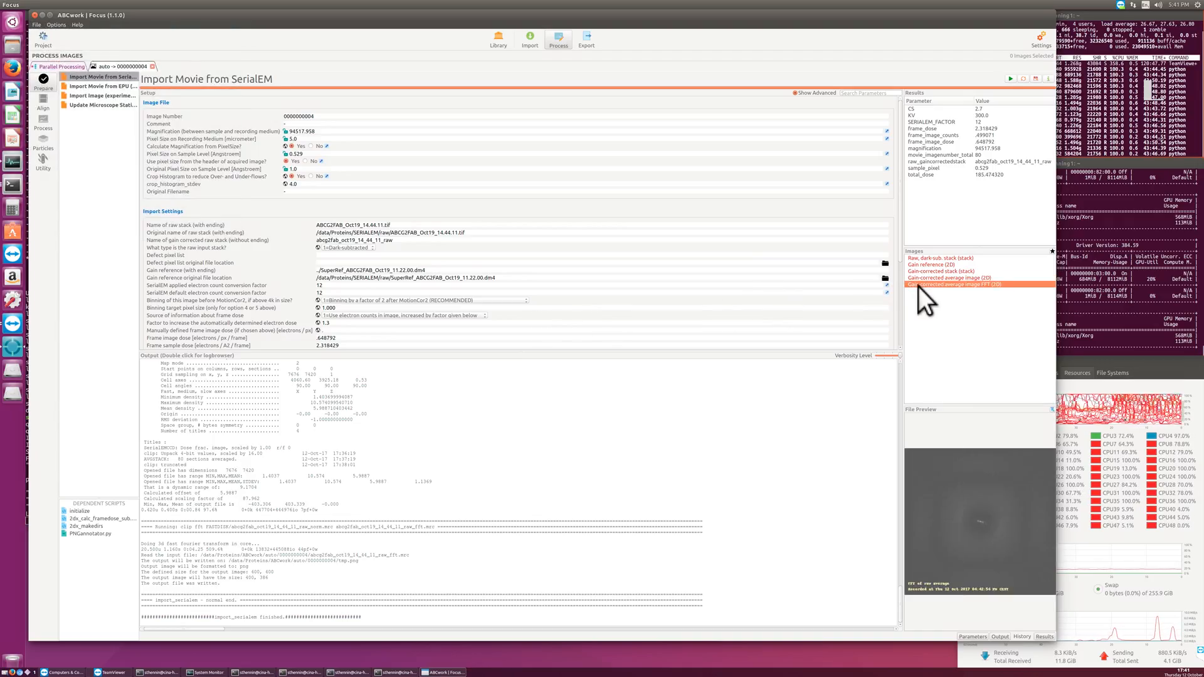
double_click(918, 286)
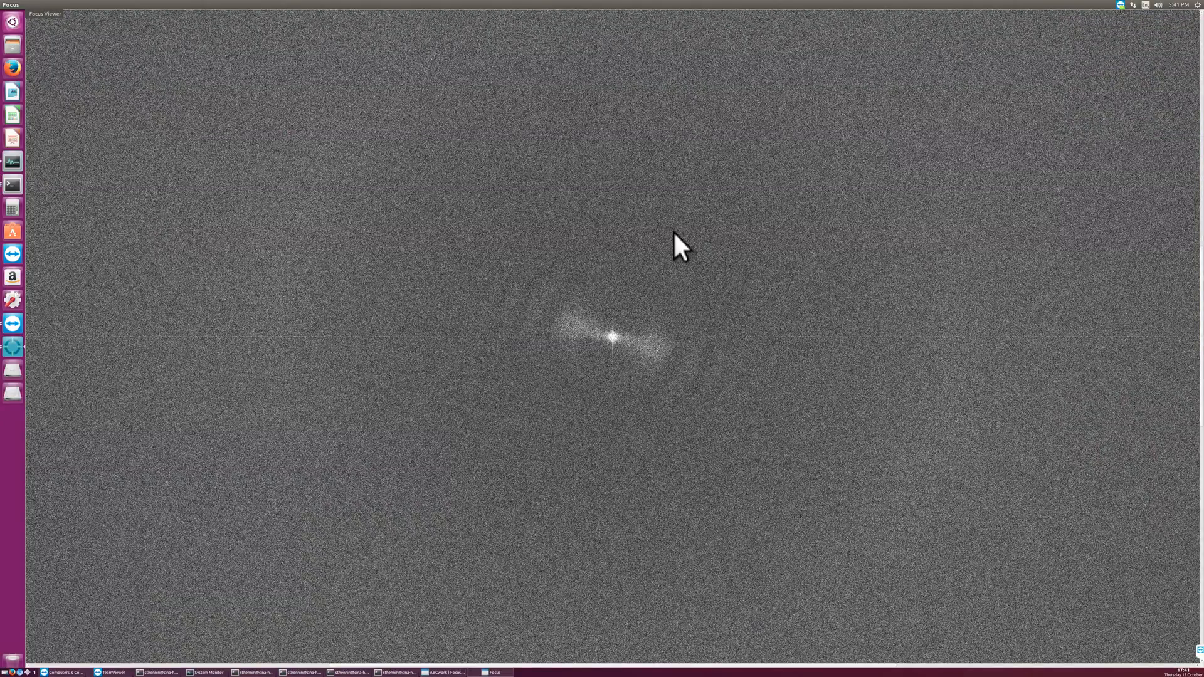
Step: Display a resolution ring on the FFT and set its resolution to 6 Å
right_click(601, 193)
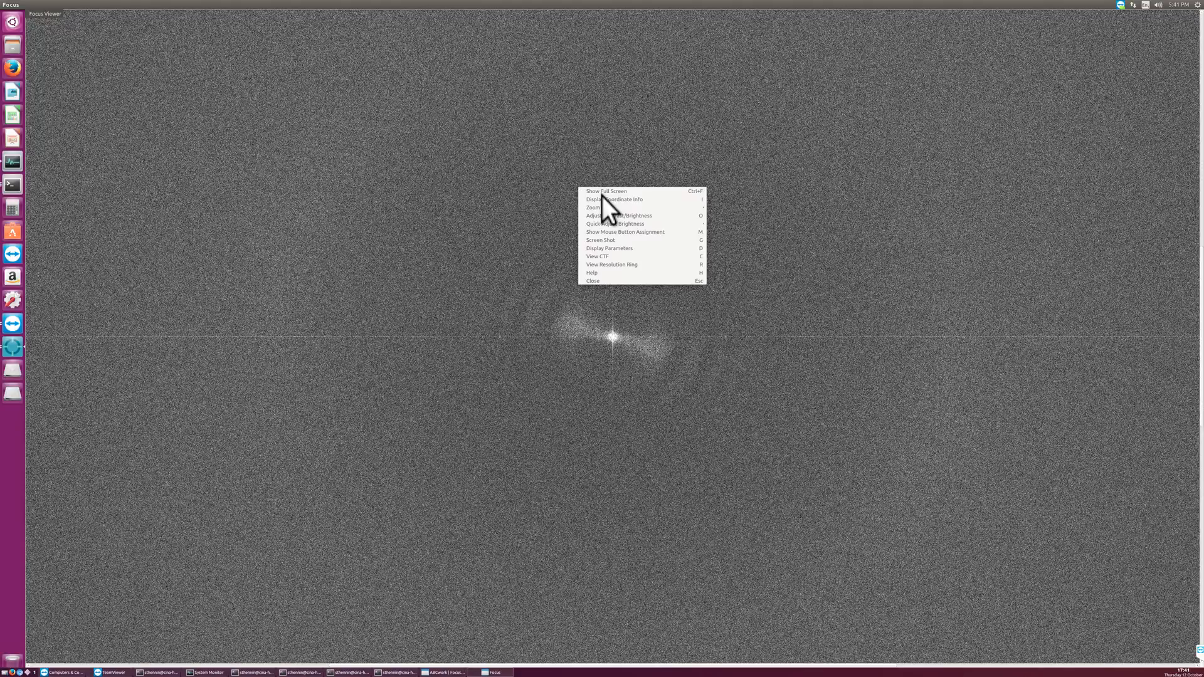
left_click(696, 265)
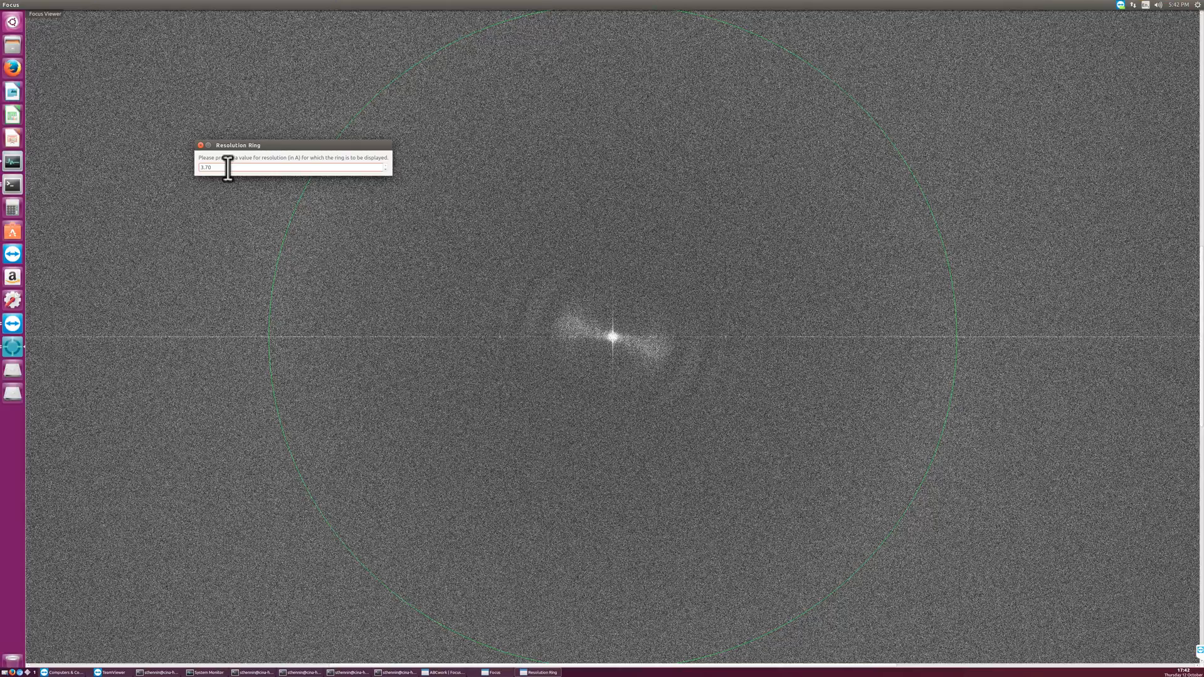
left_click_drag(227, 168, 171, 163)
type("6")
key("Return")
Step: Review the viewer's quick brightness adjustment, make the FFT display darker, and close the viewer
right_click(301, 227)
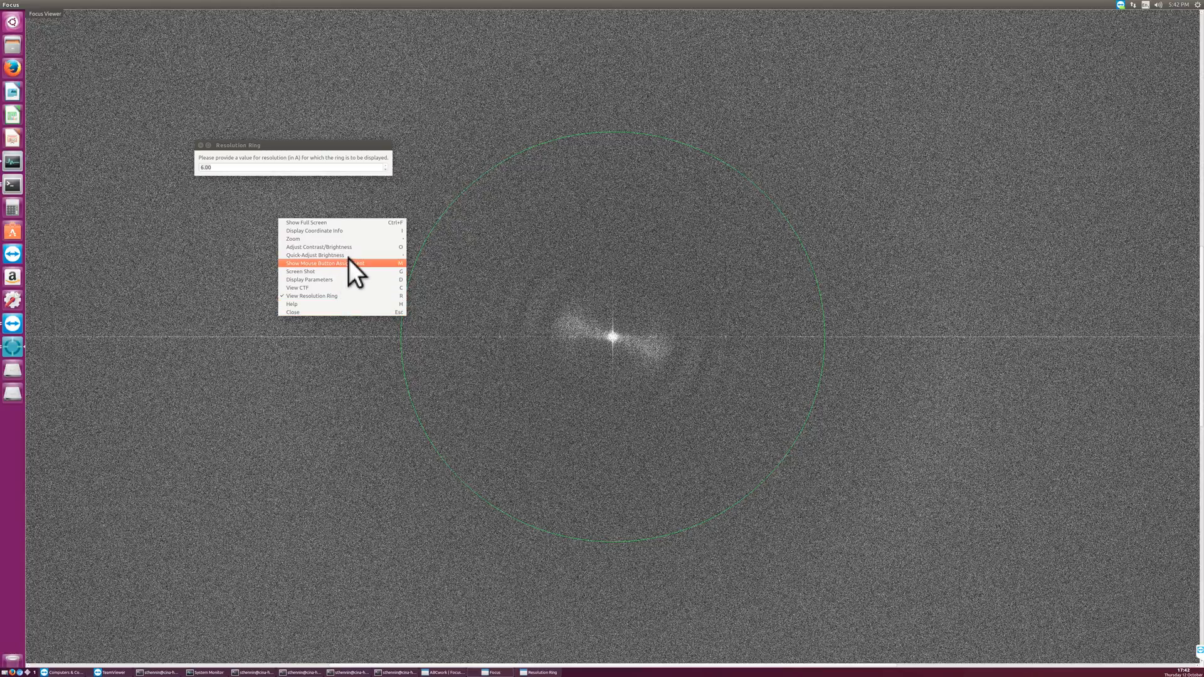
mouse_move(349, 257)
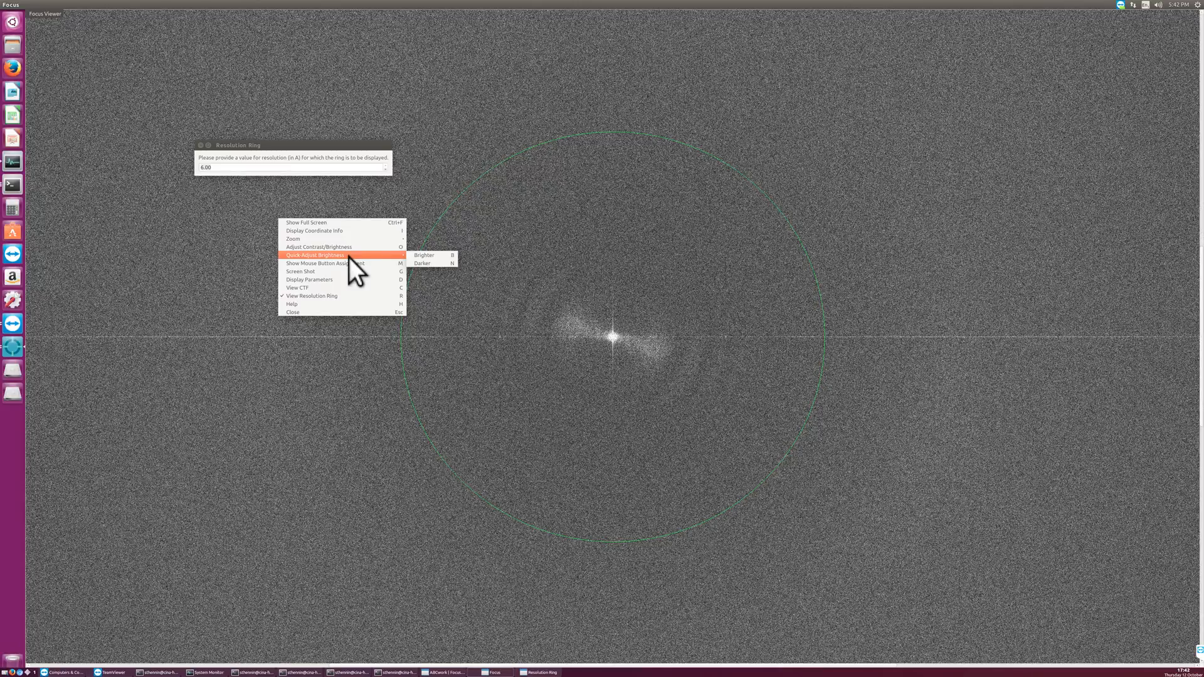
left_click(554, 243)
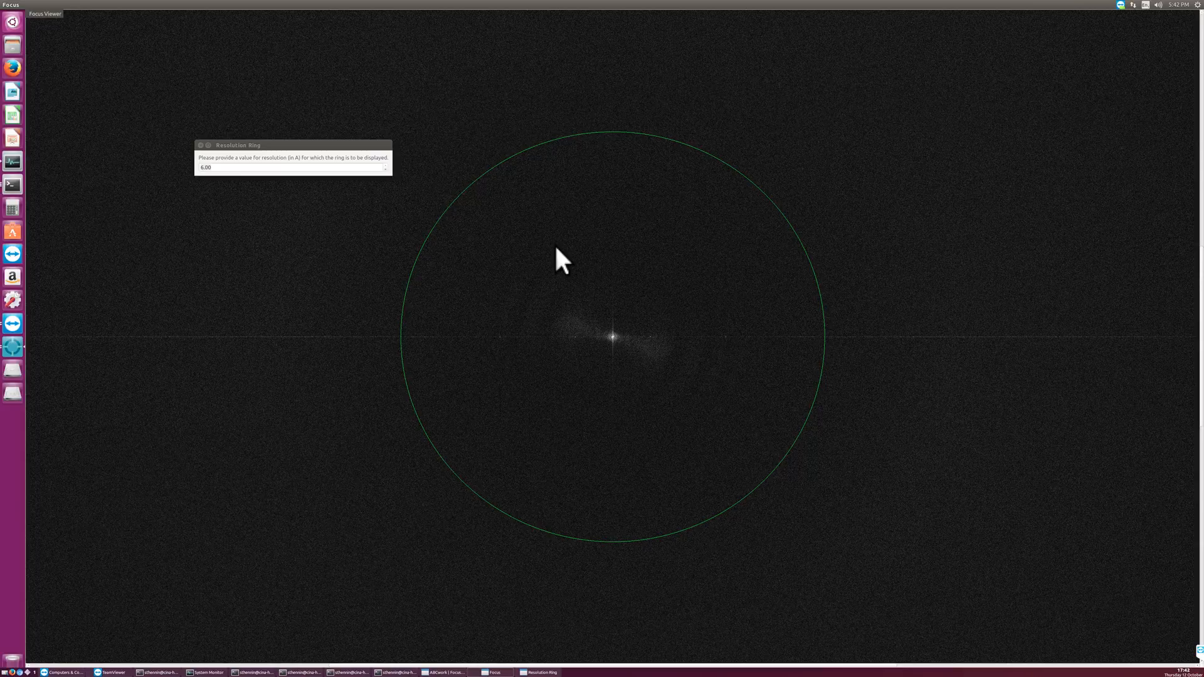
key("Escape")
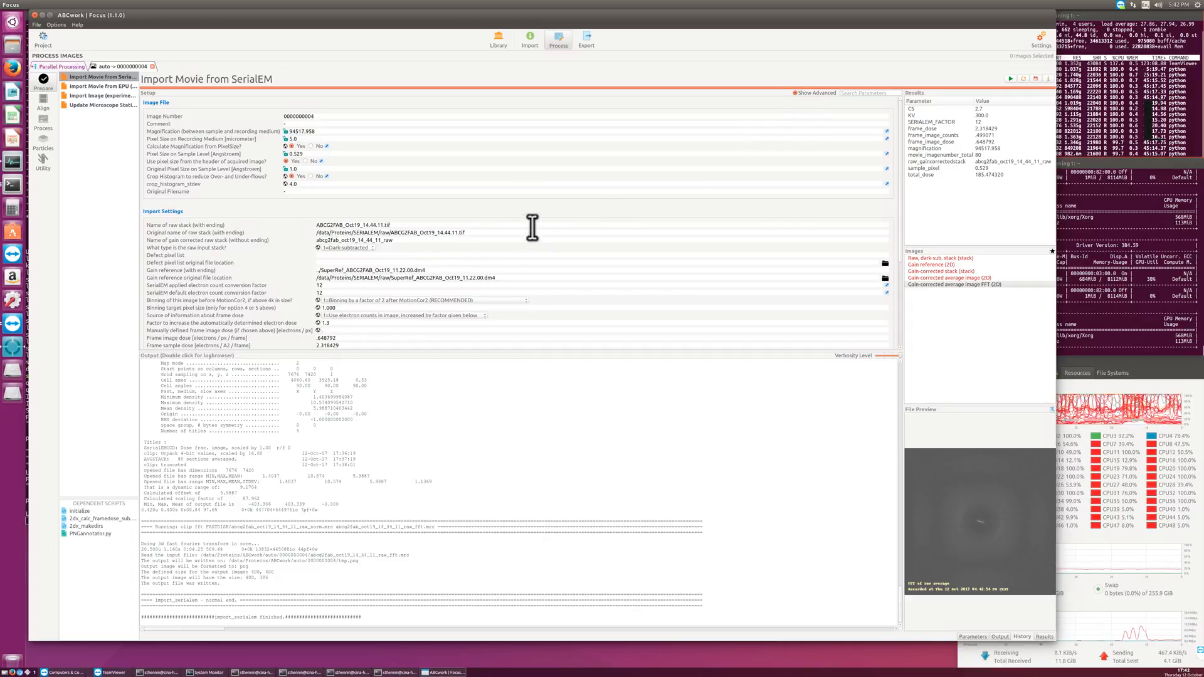
Step: Open the Import Movie from SerialEM script in the text editor and highlight its shell line, title, SORTORDER and MANUAL entries
double_click(107, 75)
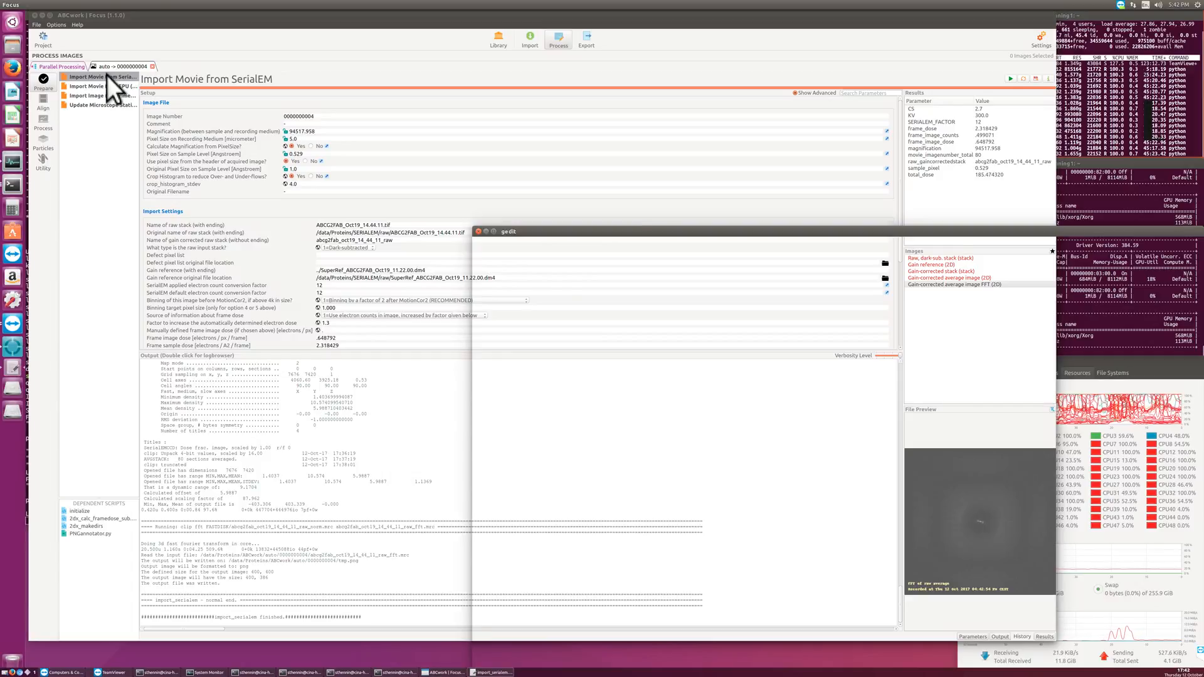
left_click_drag(573, 231, 347, 48)
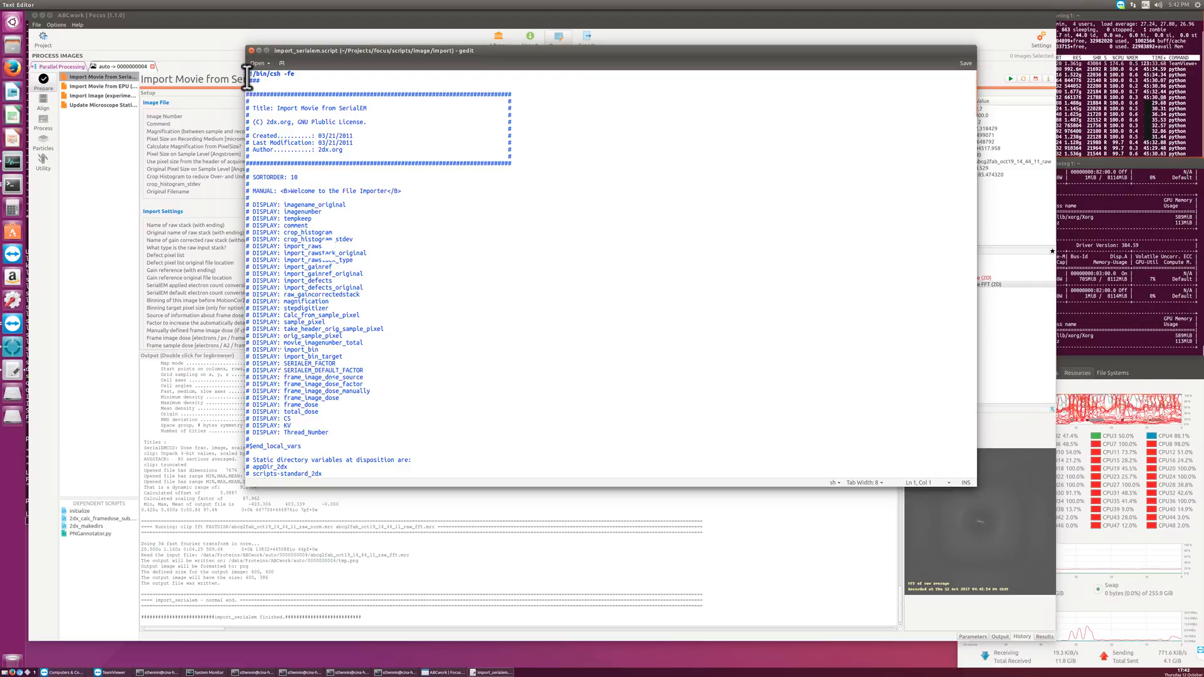
left_click_drag(247, 74, 248, 86)
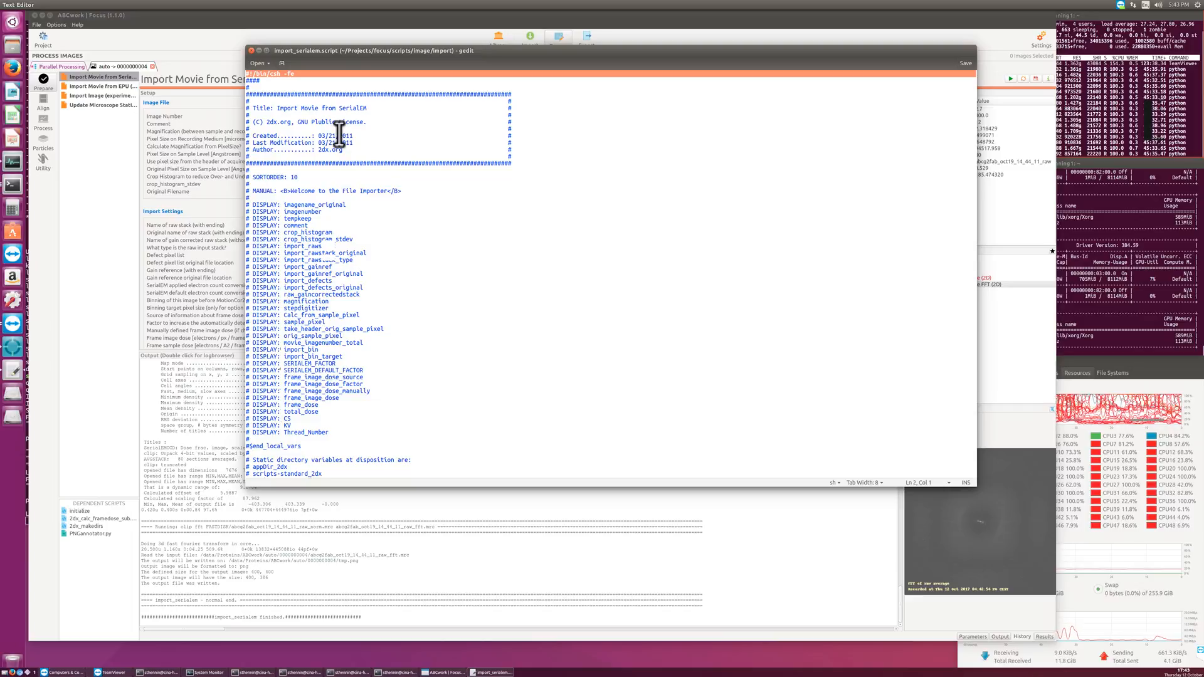
left_click(247, 94)
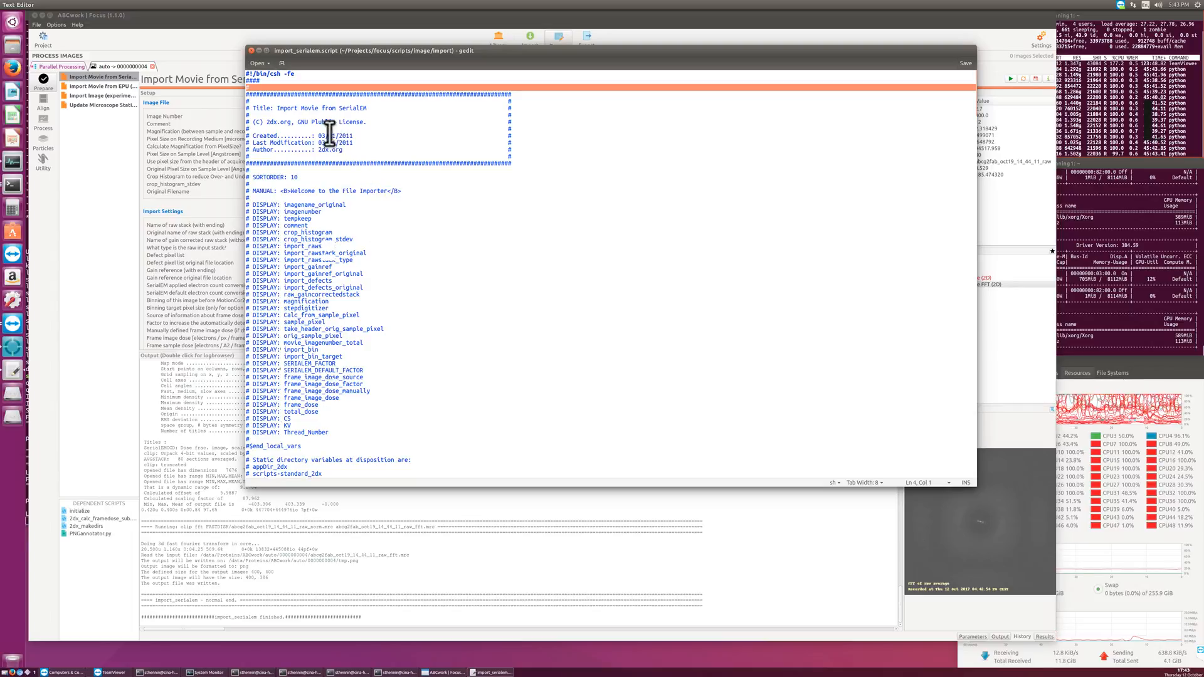
left_click(247, 107)
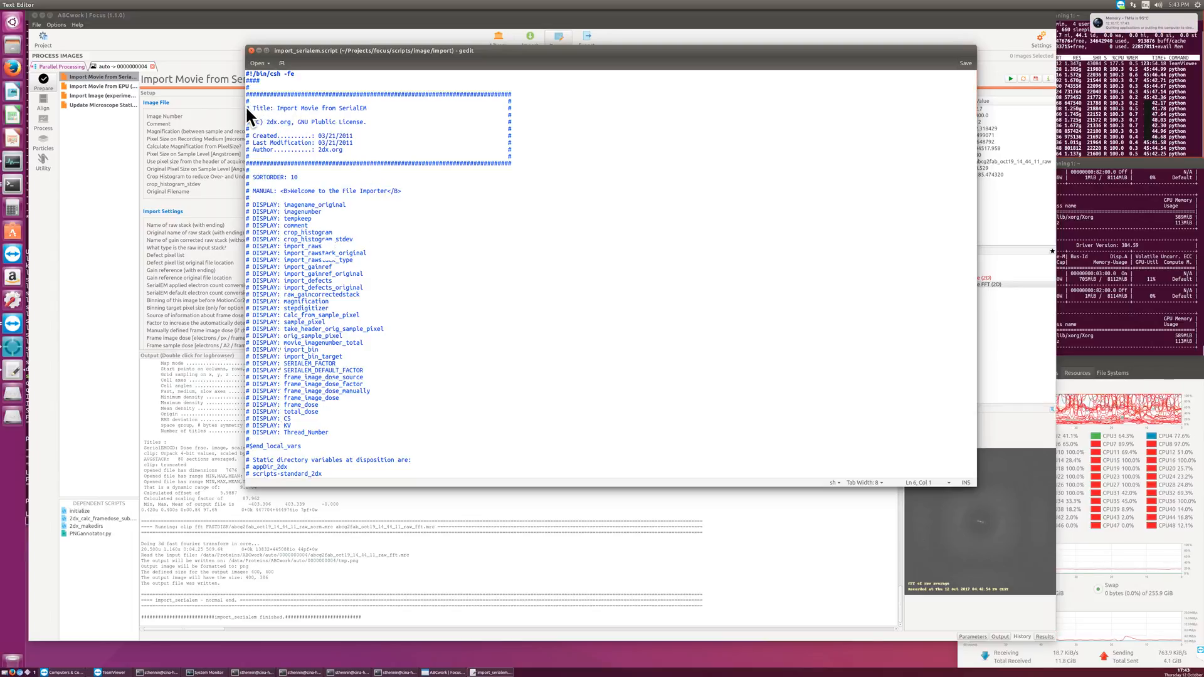
left_click_drag(246, 106, 245, 116)
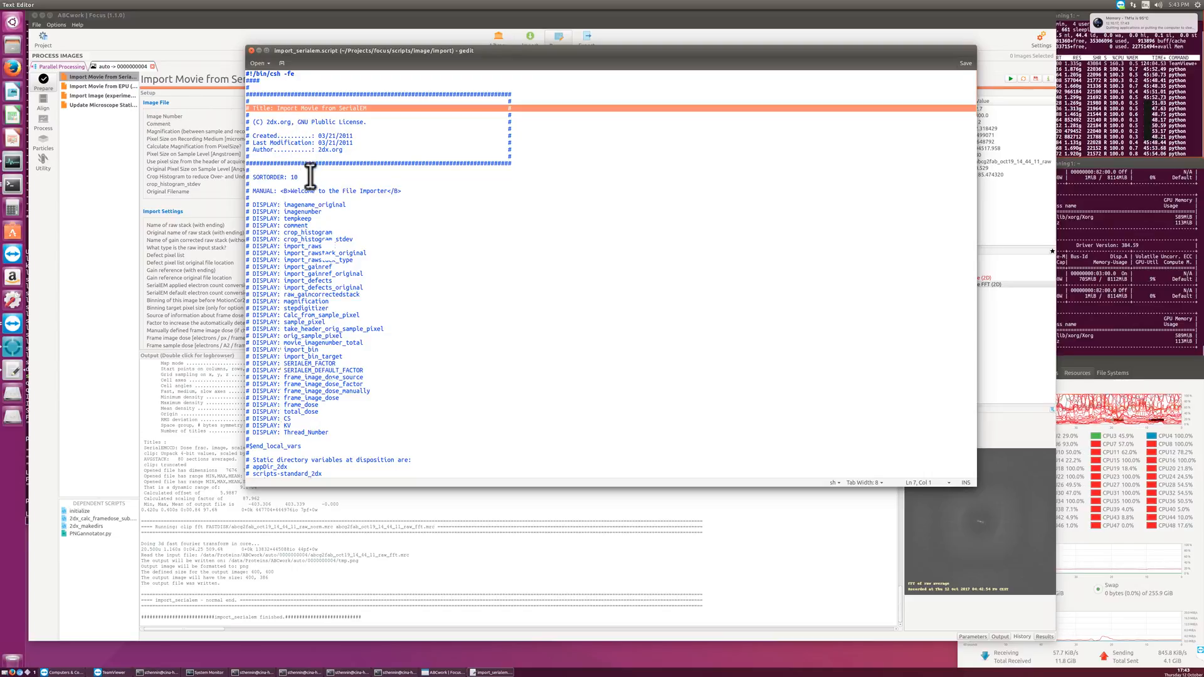
left_click(245, 177)
triple_click(244, 179)
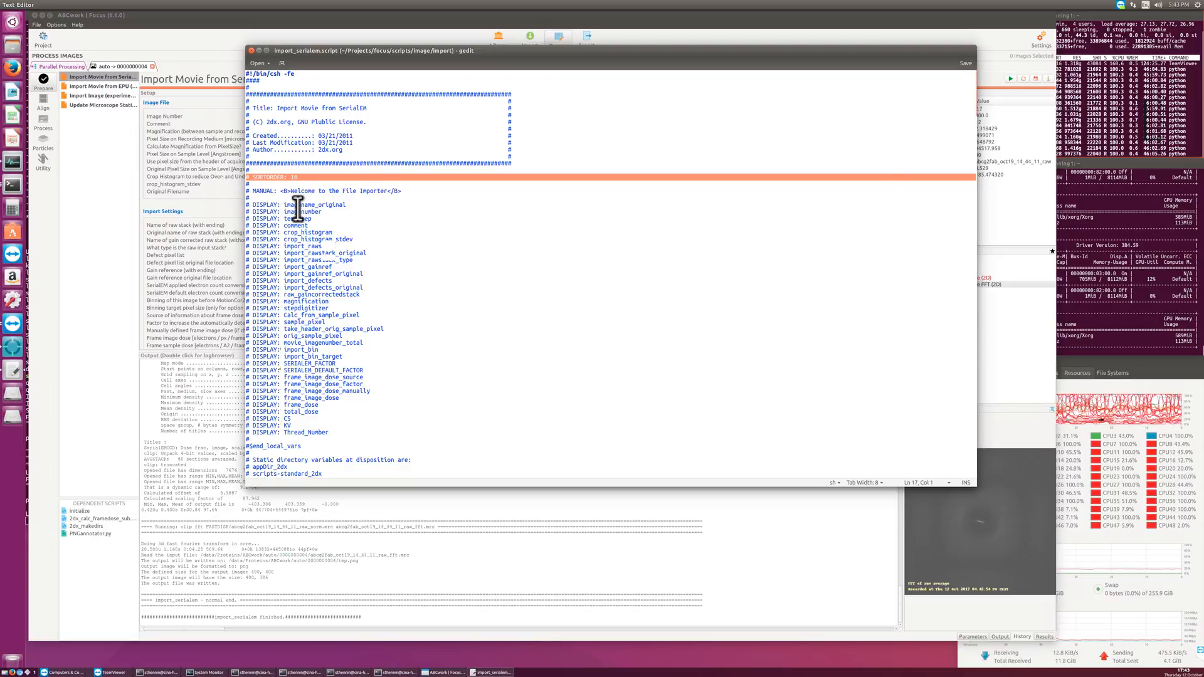
left_click(251, 190)
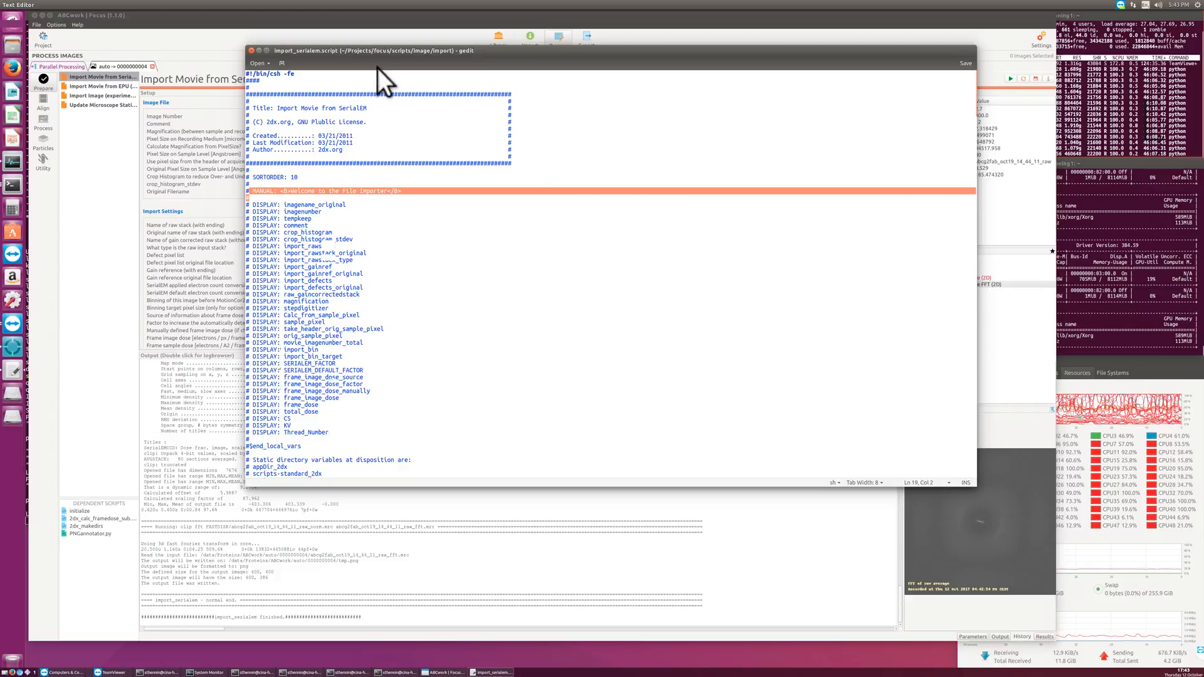
Step: Move the script window aside, view the Script Help for Import Movie from SerialEM in Focus, and close the help
left_click_drag(377, 68, 759, 287)
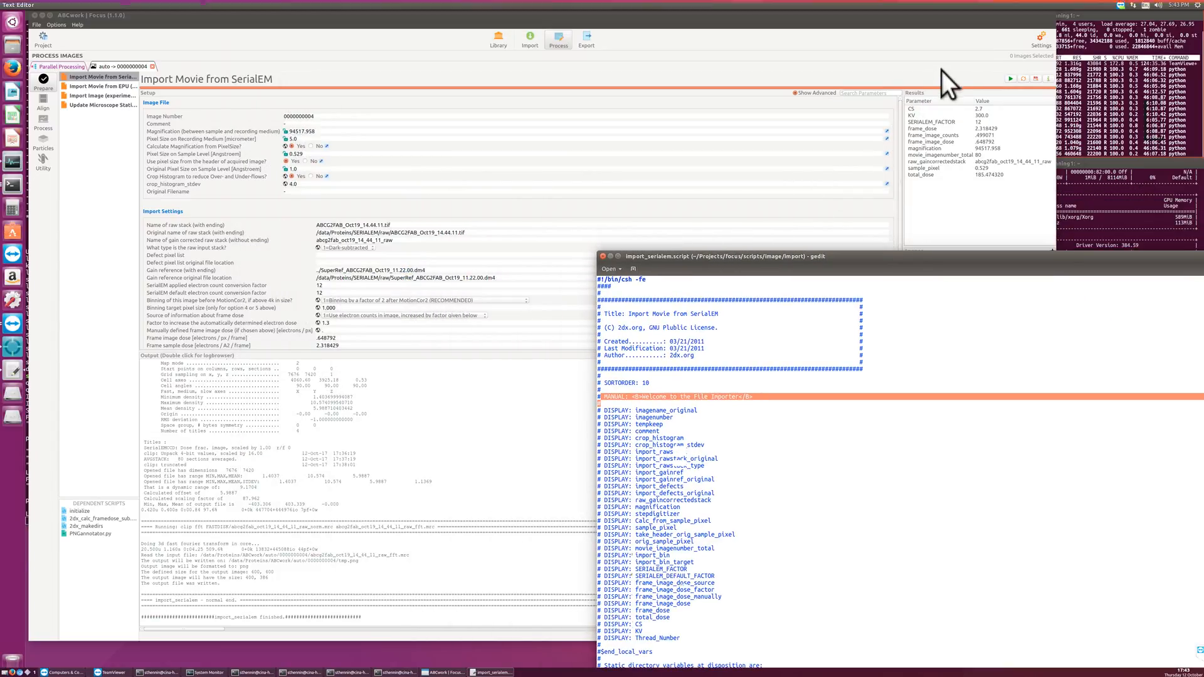
left_click(1030, 76)
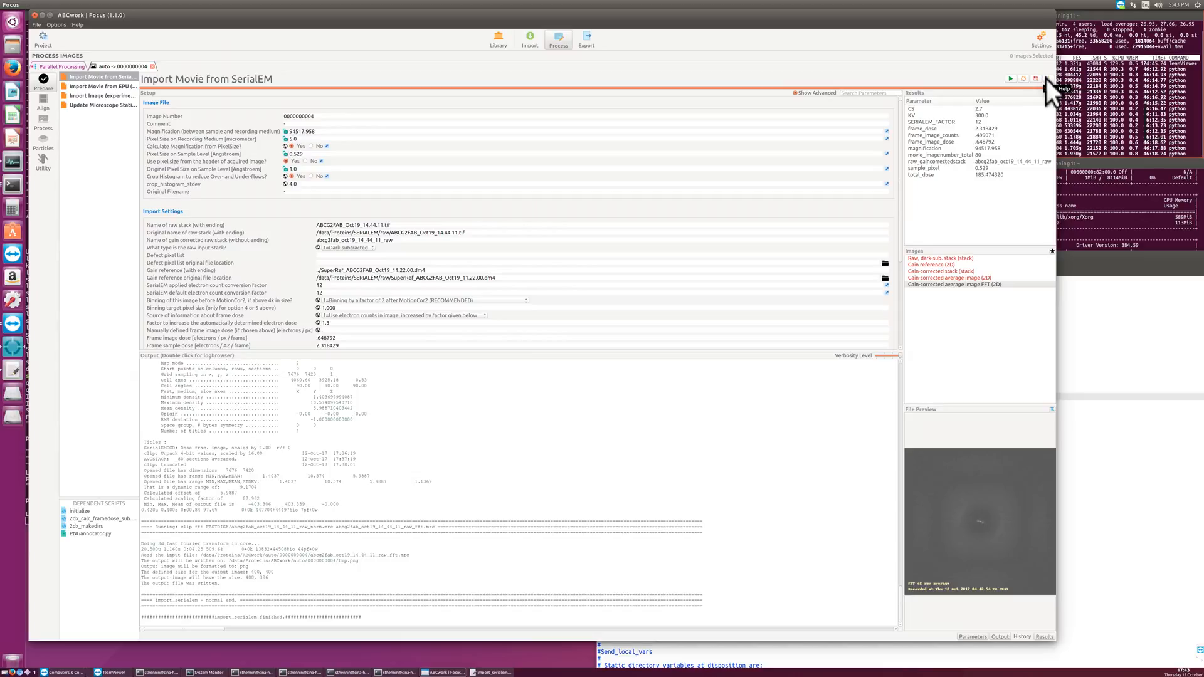
left_click(1046, 78)
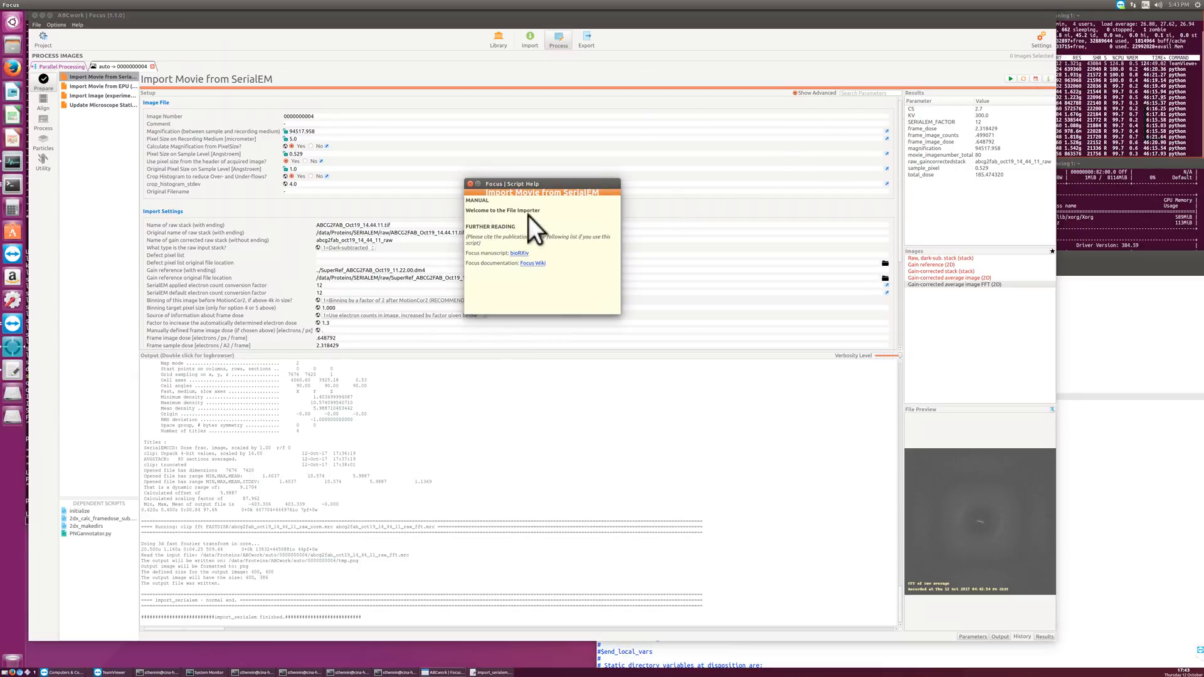
left_click(476, 183)
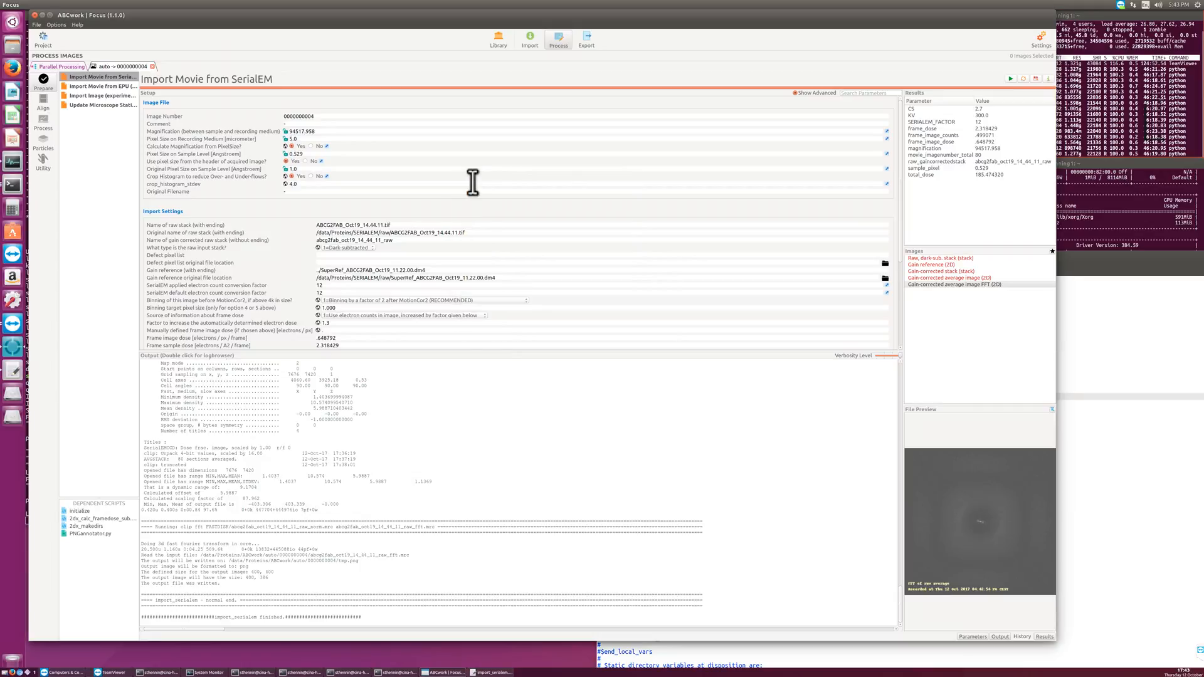
Step: Bring the script window back and highlight the first DISPLAY parameter lines, including the imagenumber entry
left_click(1083, 258)
left_click_drag(1081, 253, 890, 59)
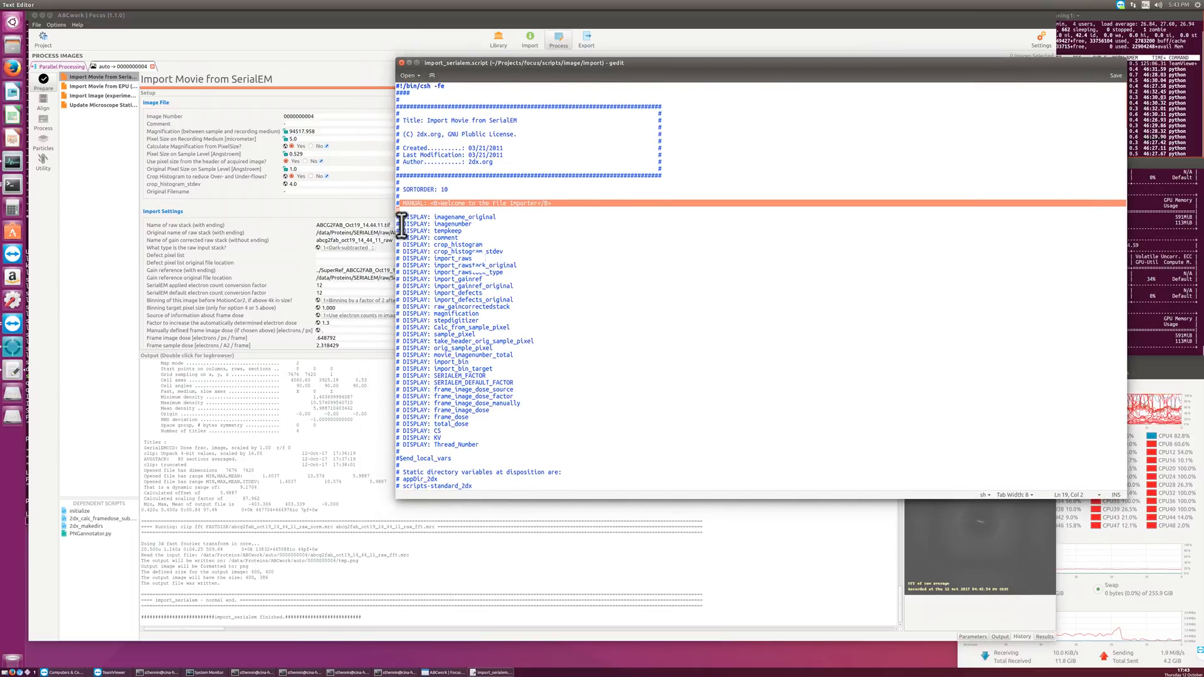
left_click_drag(398, 215, 396, 253)
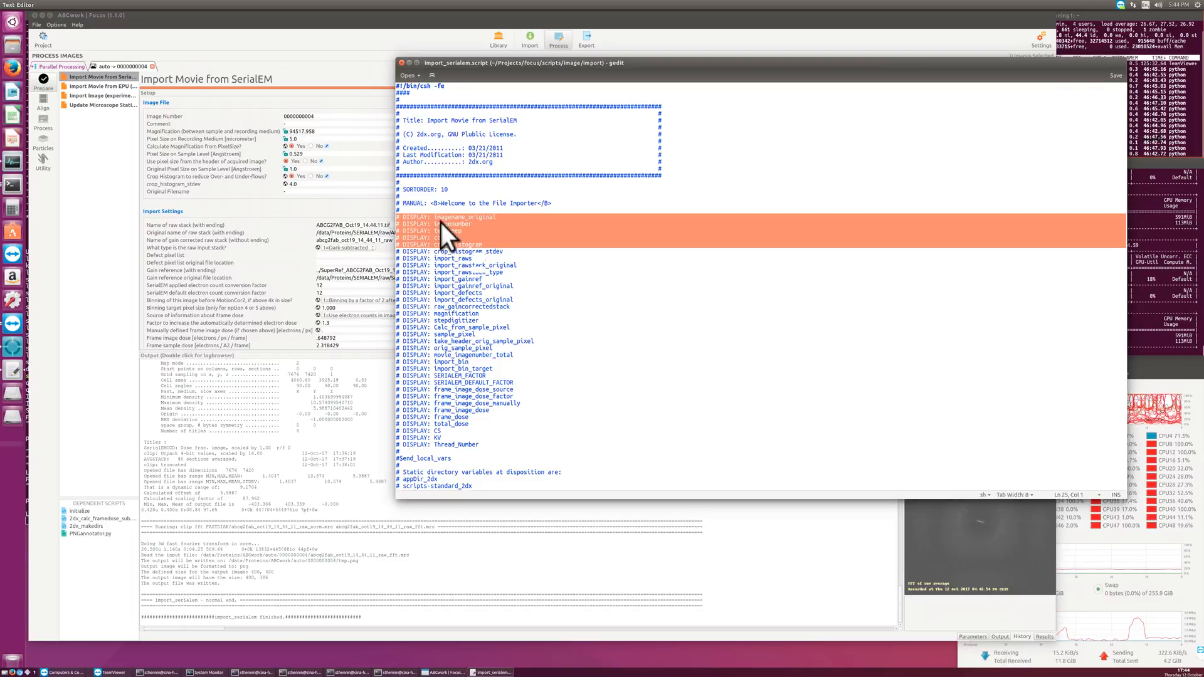
left_click(474, 231)
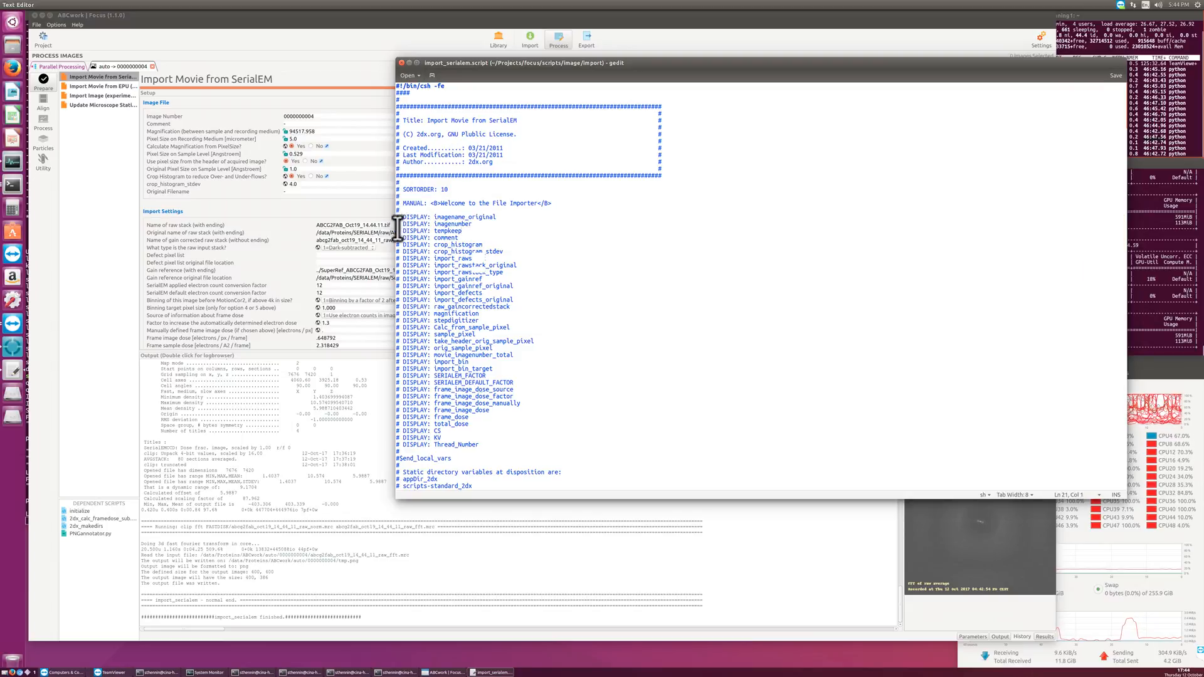
triple_click(399, 225)
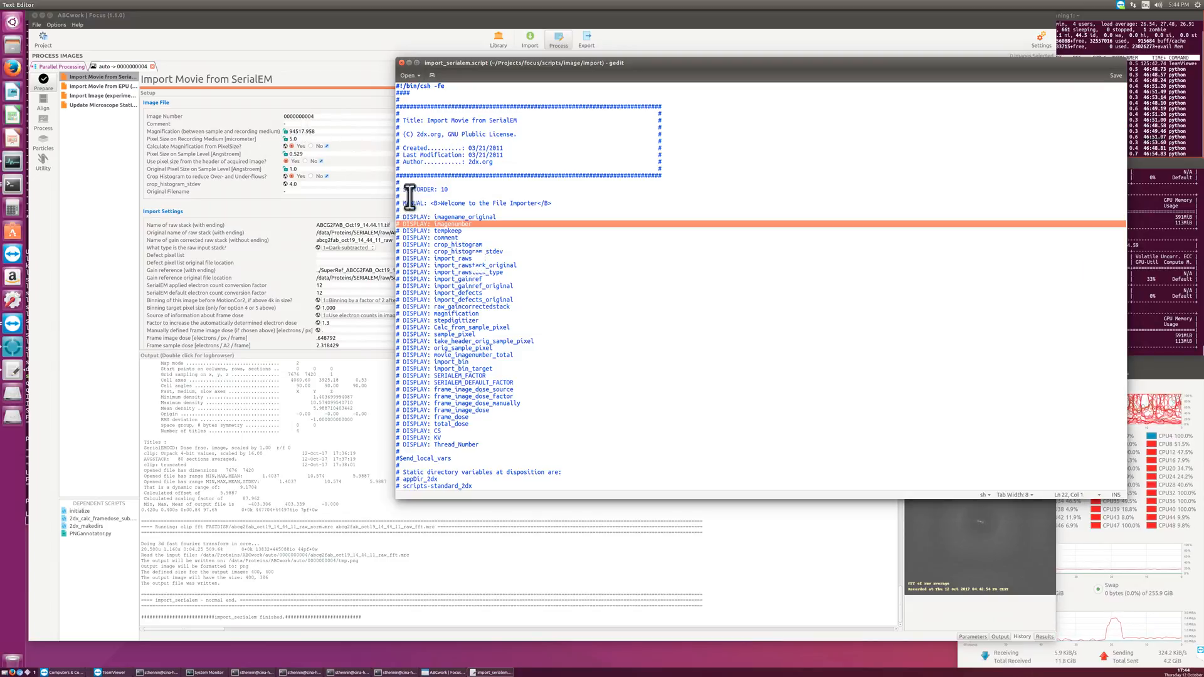
Step: Examine the script's variable section from the end_local_vars marker through the config variables and import_rawstack to the end_vars marker
scroll(489, 296, "down", 10)
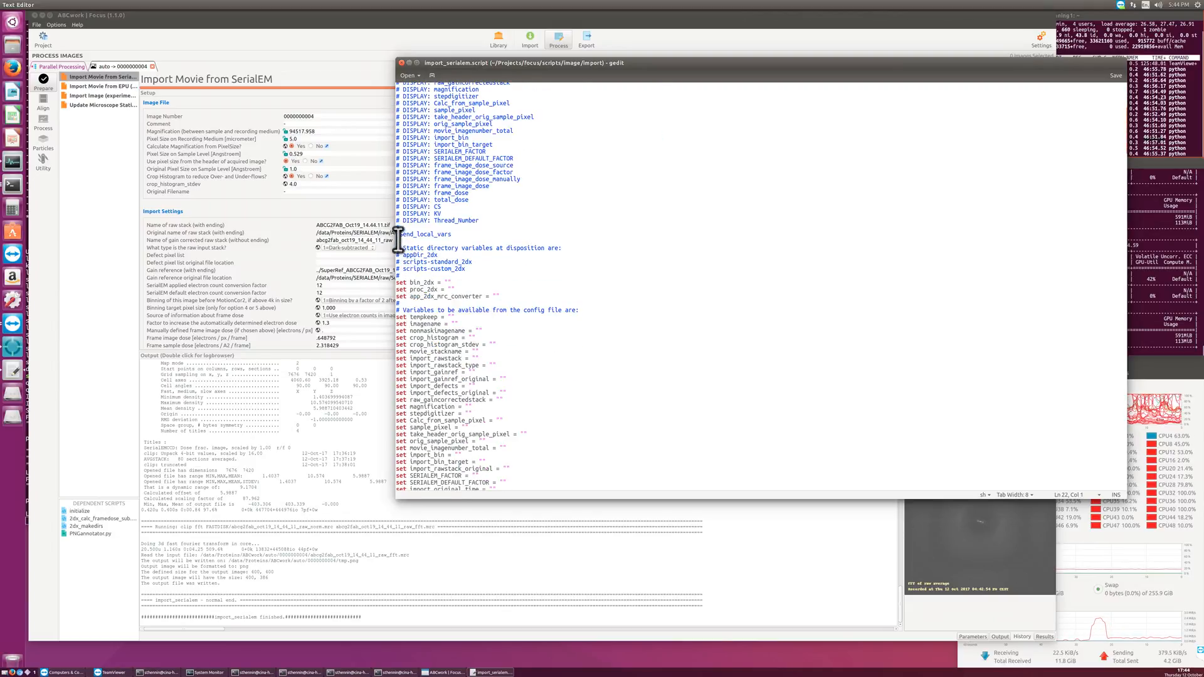
left_click(396, 243)
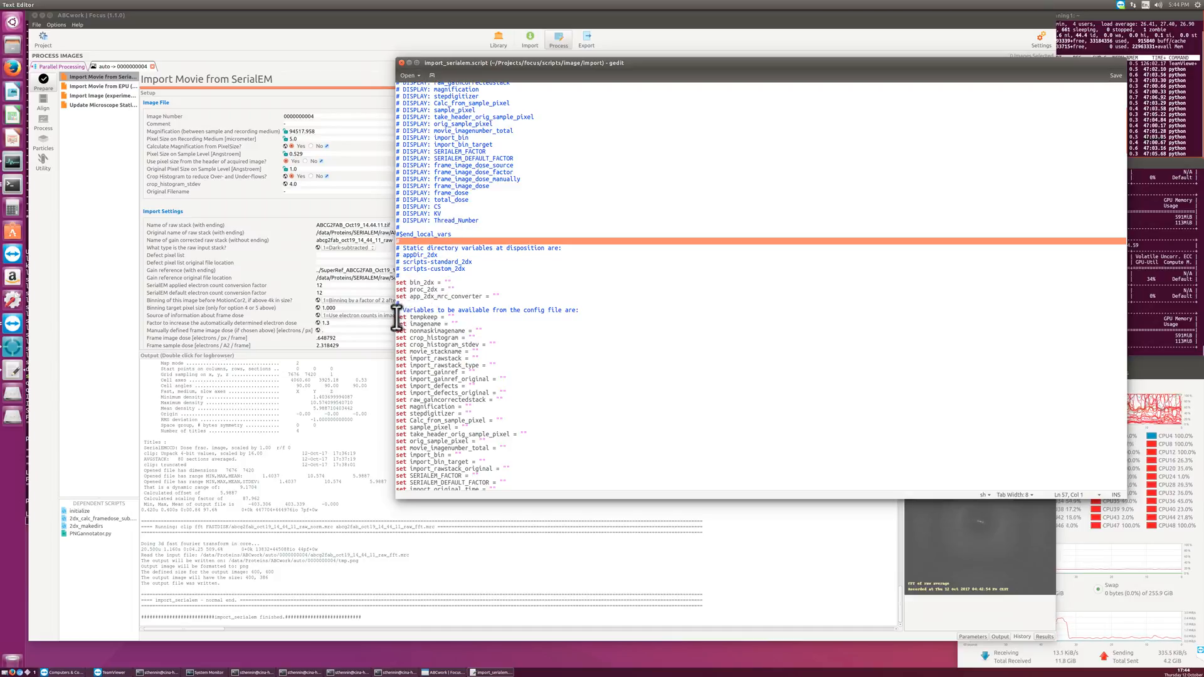
left_click_drag(398, 313, 387, 376)
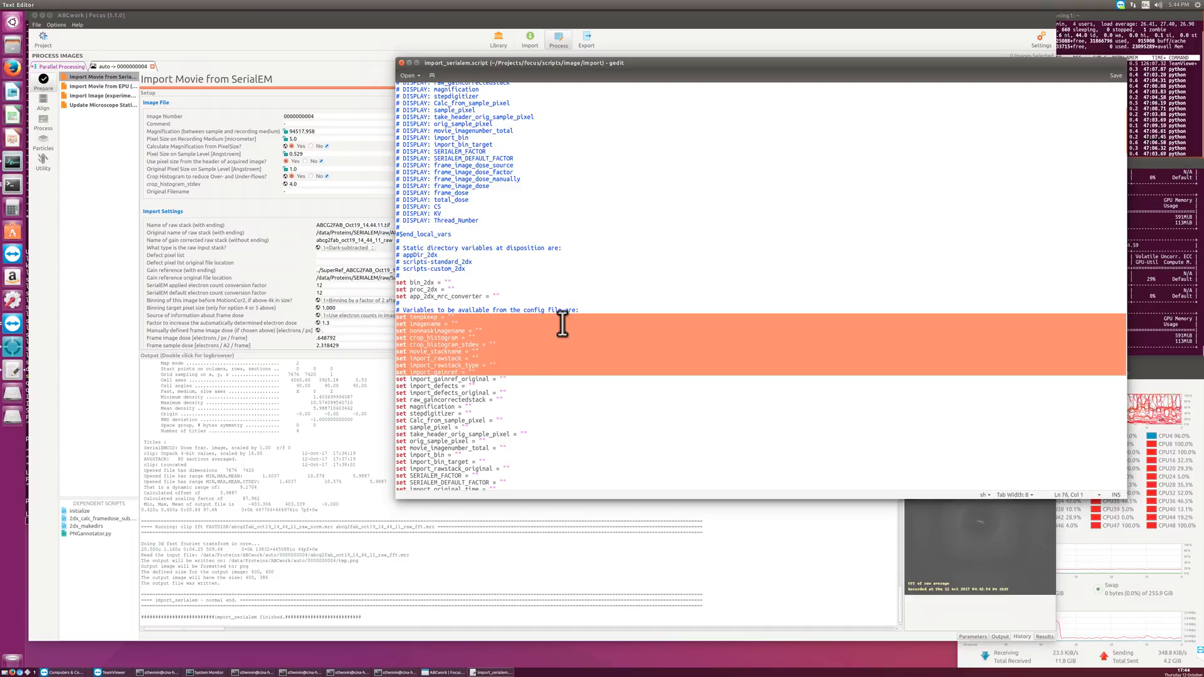
scroll(562, 306, "up", 3)
scroll(562, 309, "down", 5)
scroll(563, 309, "down", 4)
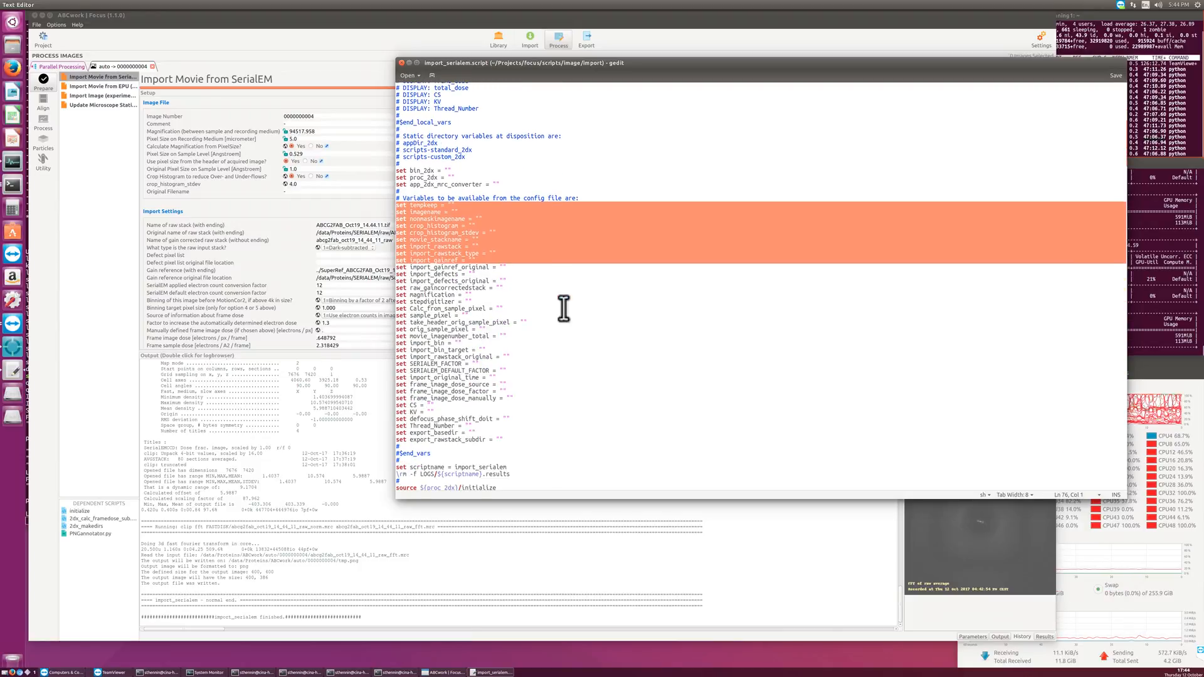
left_click(509, 253)
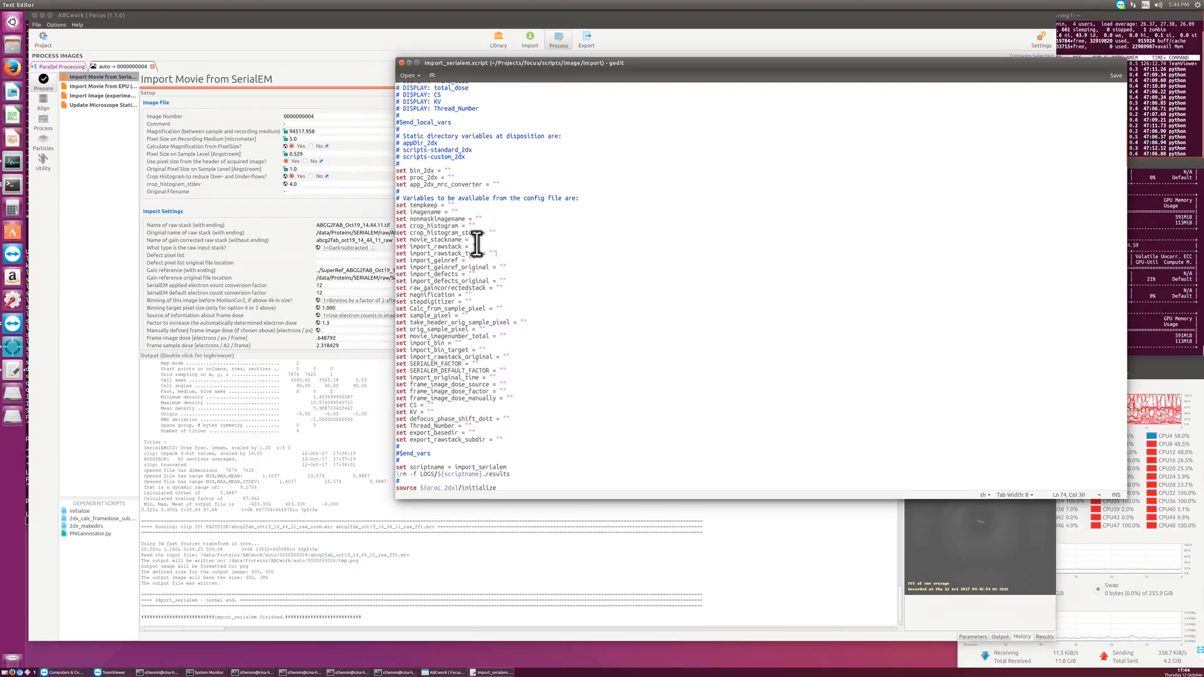
left_click_drag(478, 246, 365, 248)
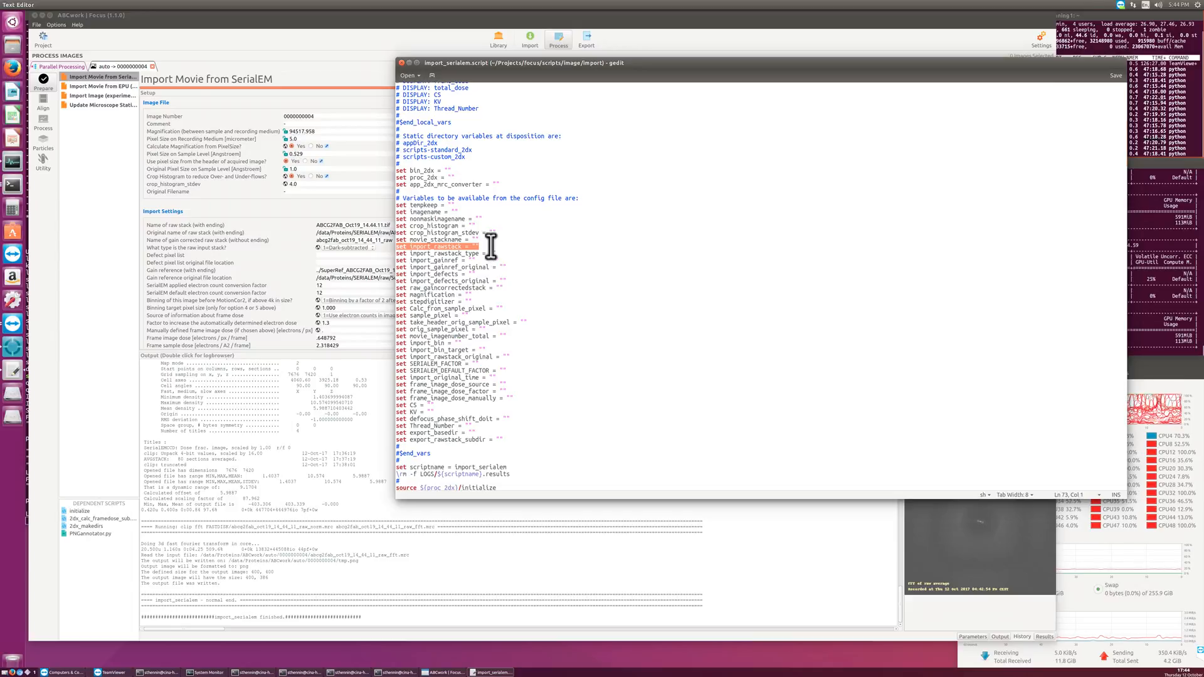
left_click_drag(437, 461, 375, 452)
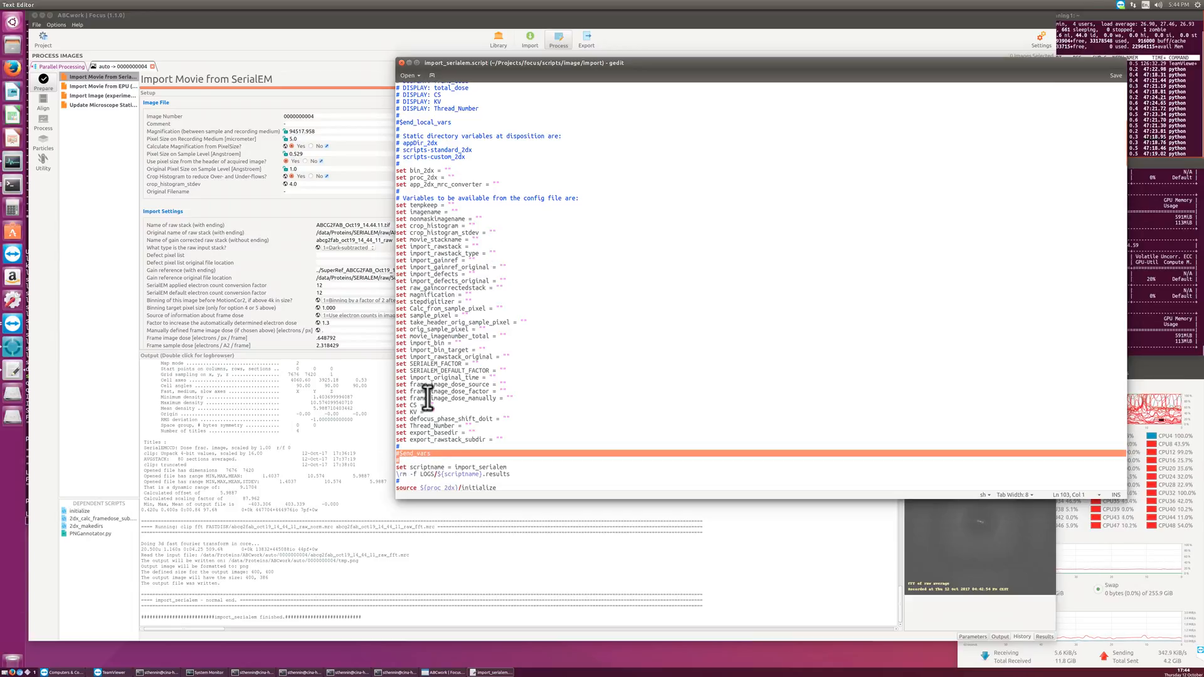
Step: Move the script window down to reveal the Focus run control, and return to the tempkeep variable line in the script
left_click_drag(525, 65, 567, 215)
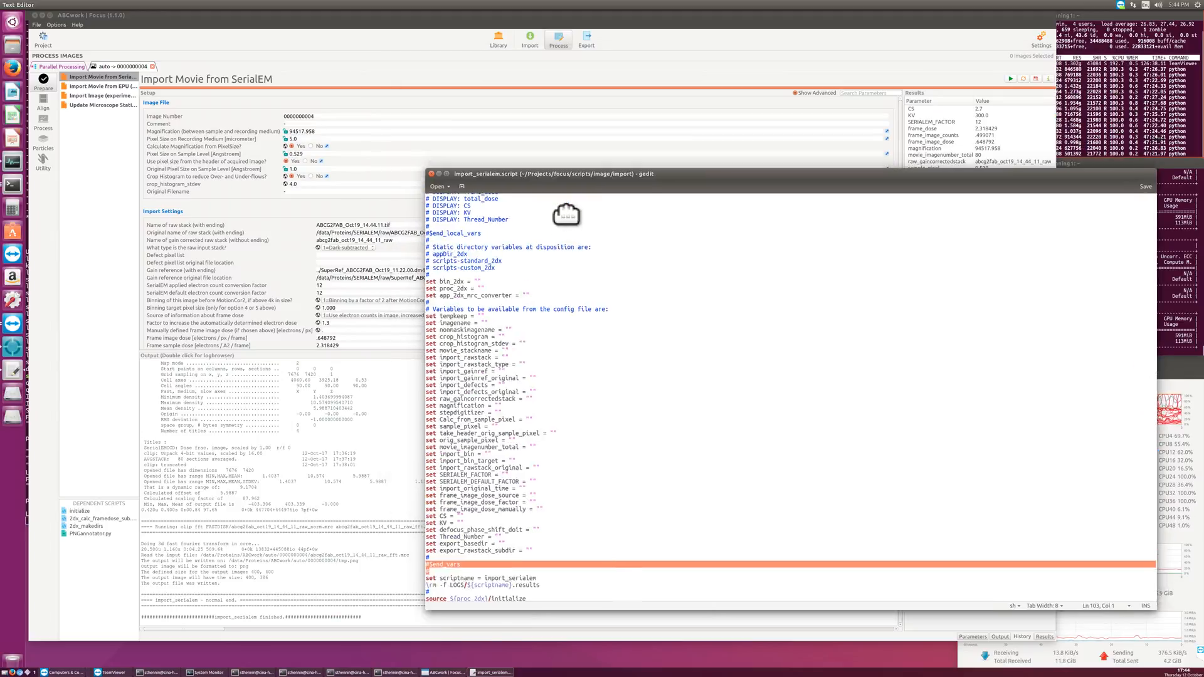
left_click(1010, 80)
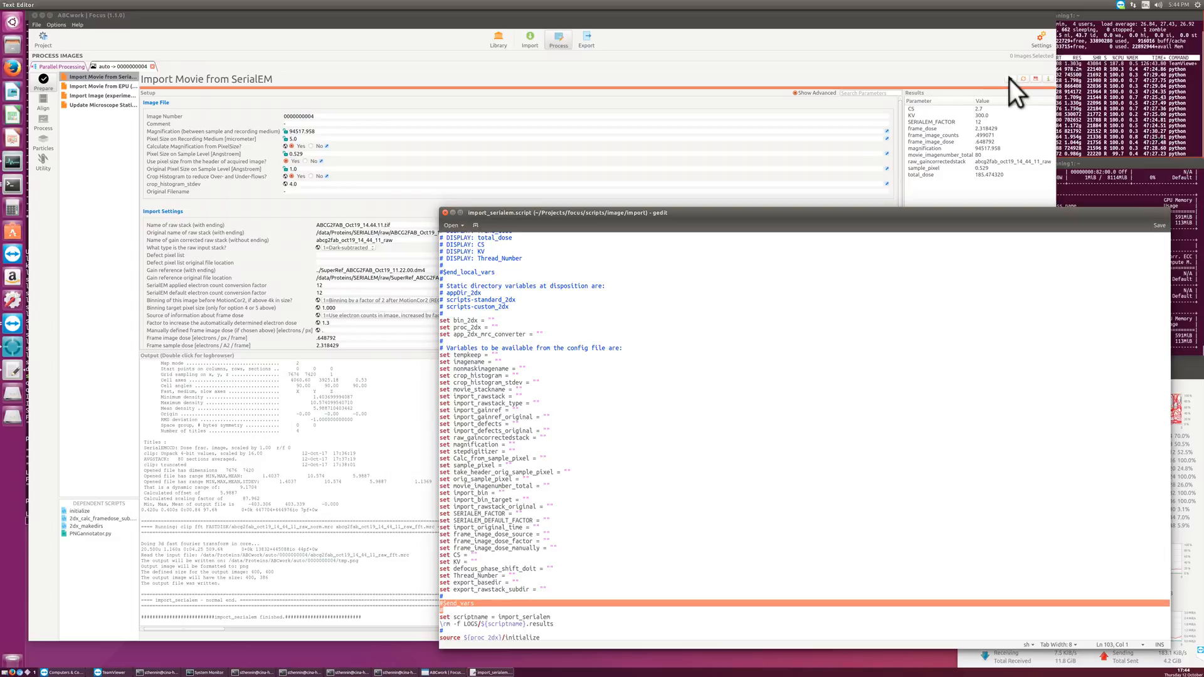
left_click(496, 358)
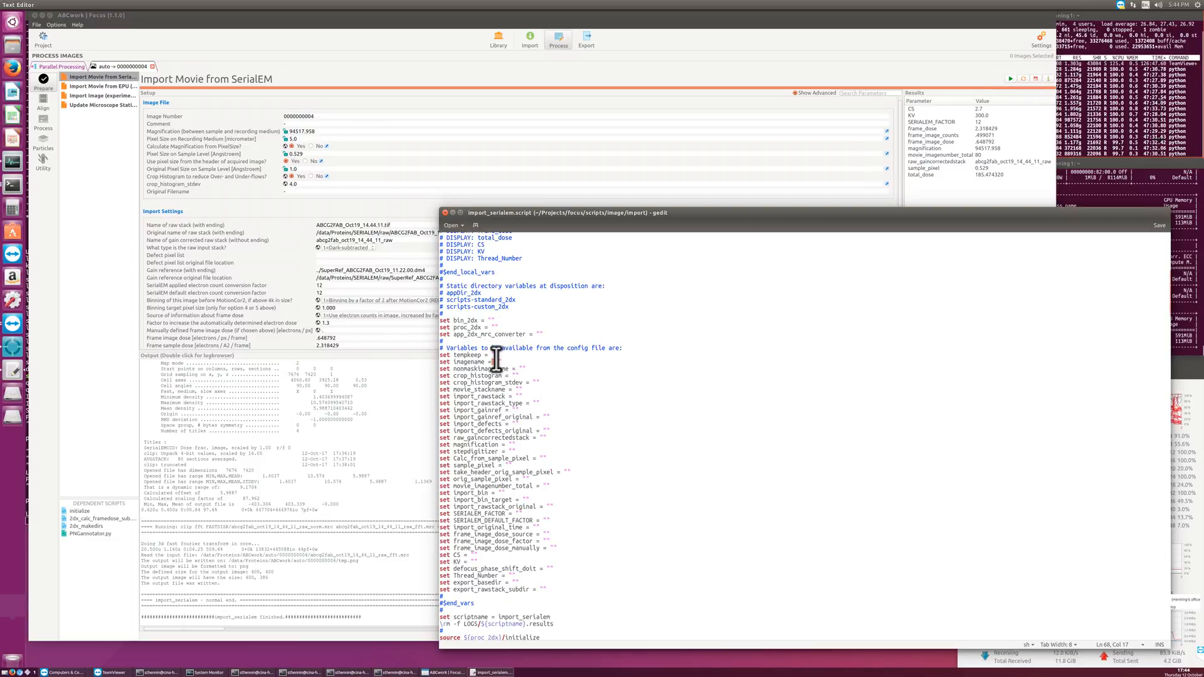
Step: Highlight the empty imagename value among the config variables and move the script window higher on the desktop
left_click_drag(496, 361, 506, 362)
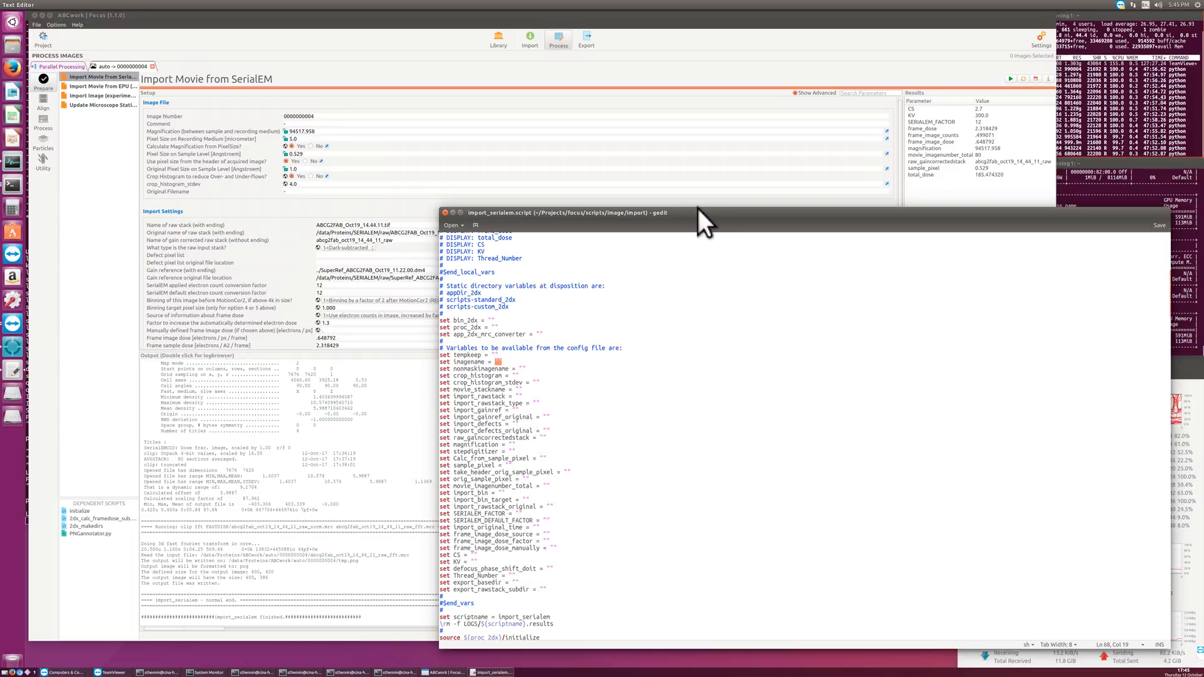
left_click_drag(698, 213, 661, 105)
Step: Find the import_bin "2" case in the script and highlight its linblock line "Running: resample_mp.exe"
scroll(607, 343, "down", 5)
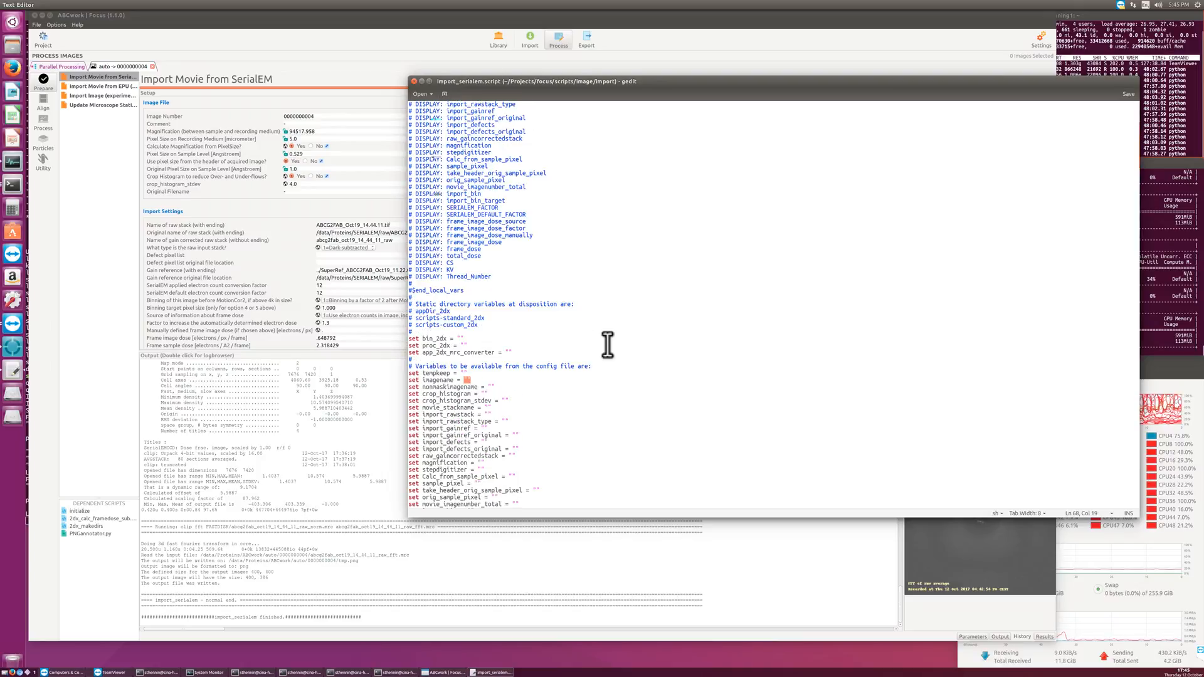
scroll(607, 343, "down", 20)
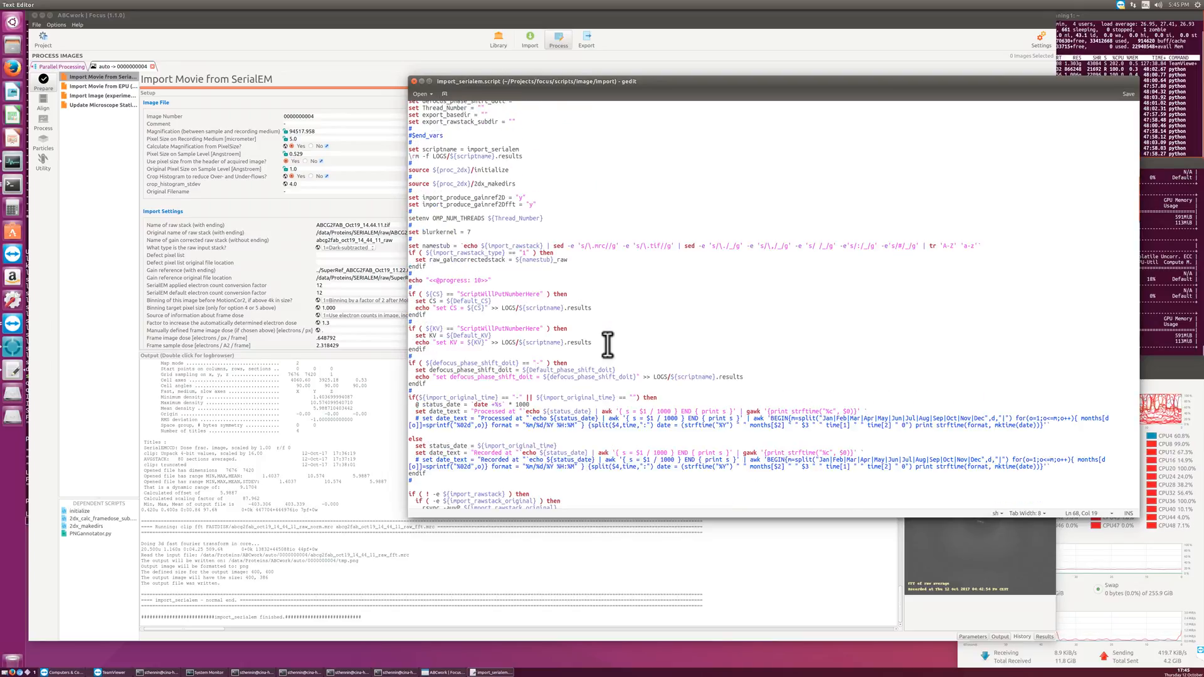
scroll(607, 344, "down", 20)
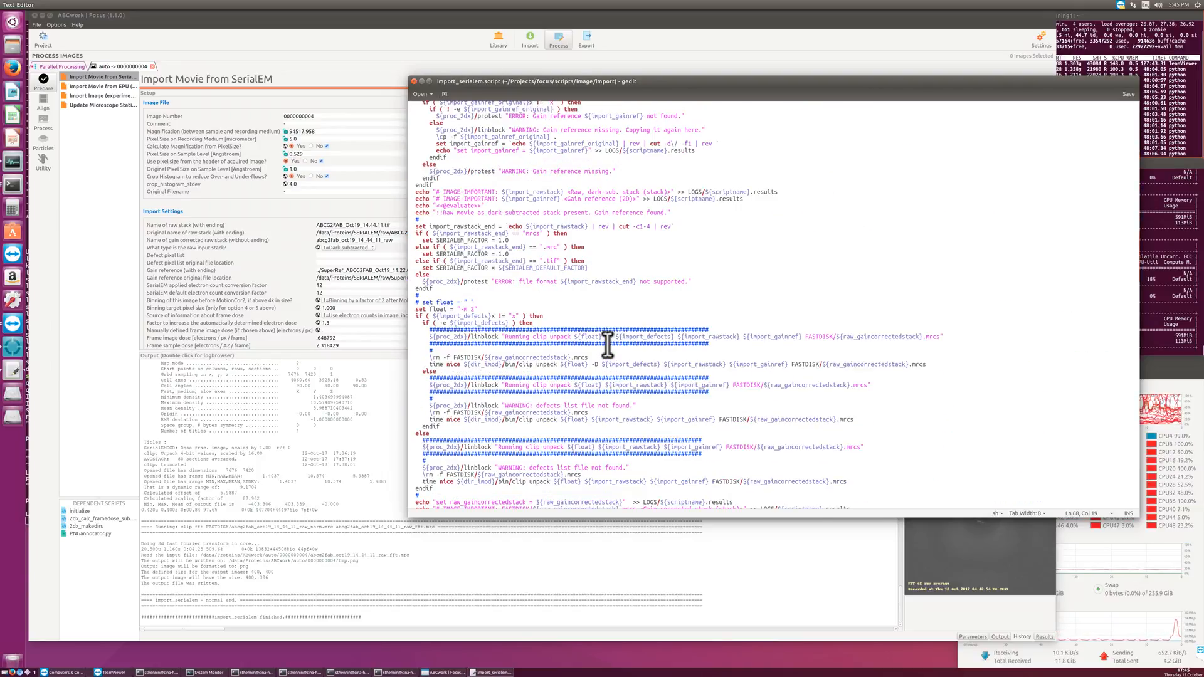
scroll(607, 344, "down", 15)
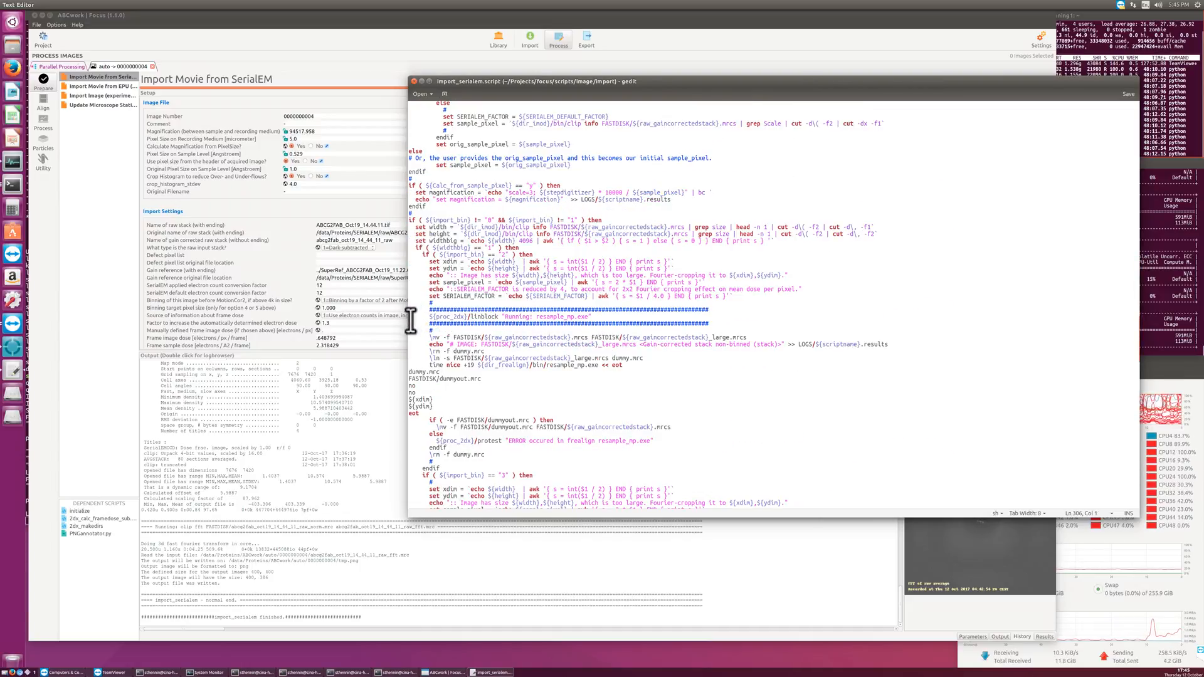
left_click_drag(411, 317, 410, 323)
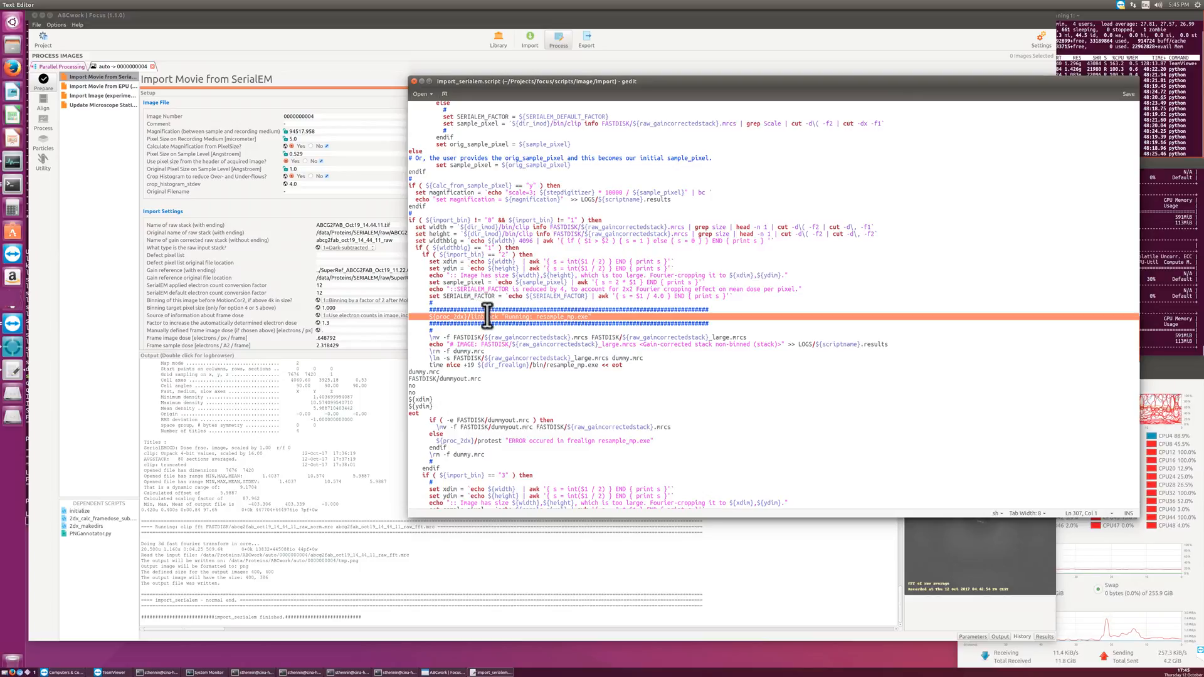
Step: Switch to Focus, highlight the "Running: clip fft" line in the output log, and return to the script
left_click(138, 517)
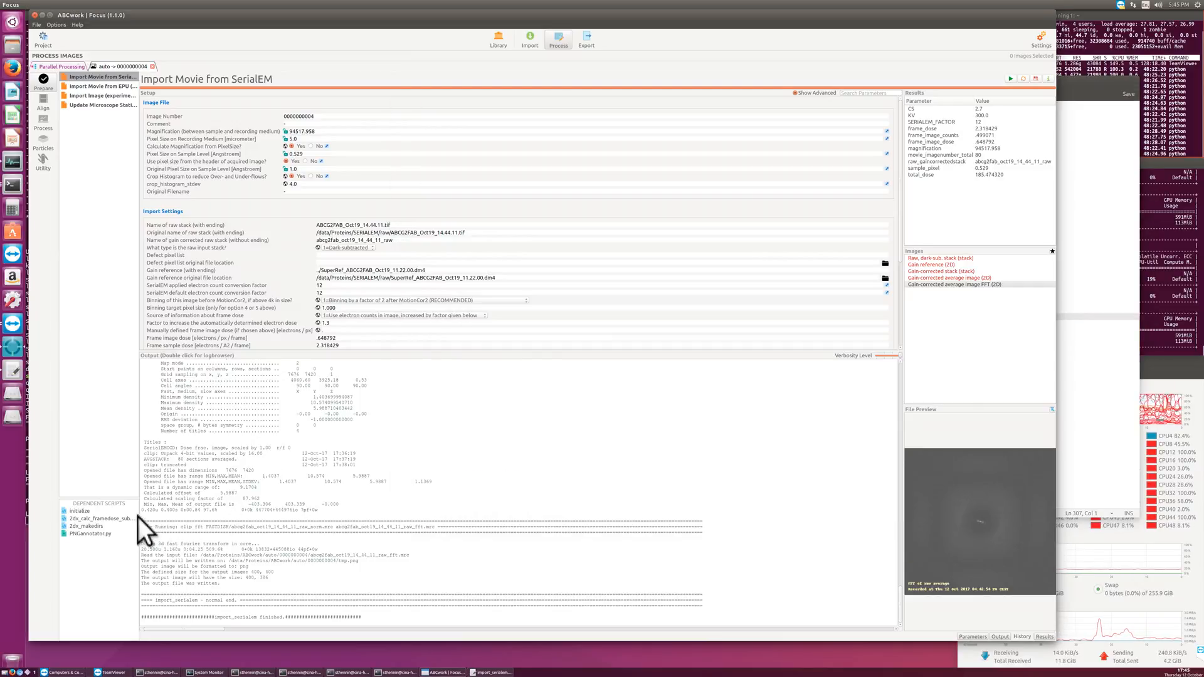
left_click_drag(141, 516, 144, 549)
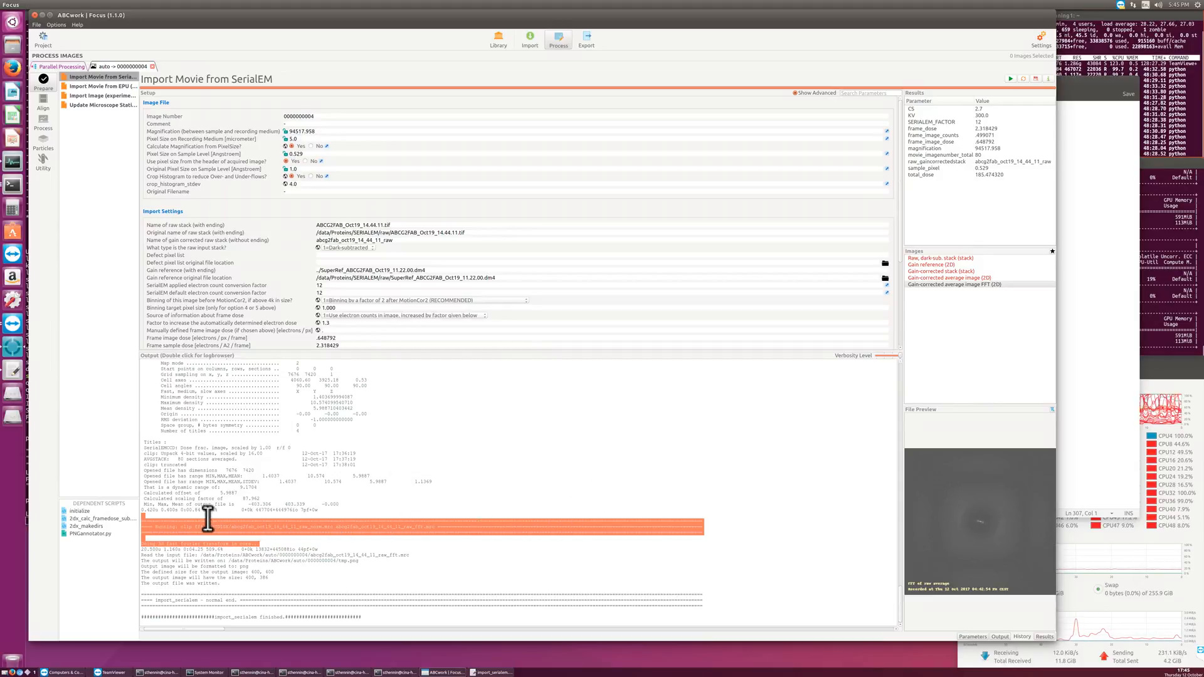
left_click_drag(150, 527, 445, 528)
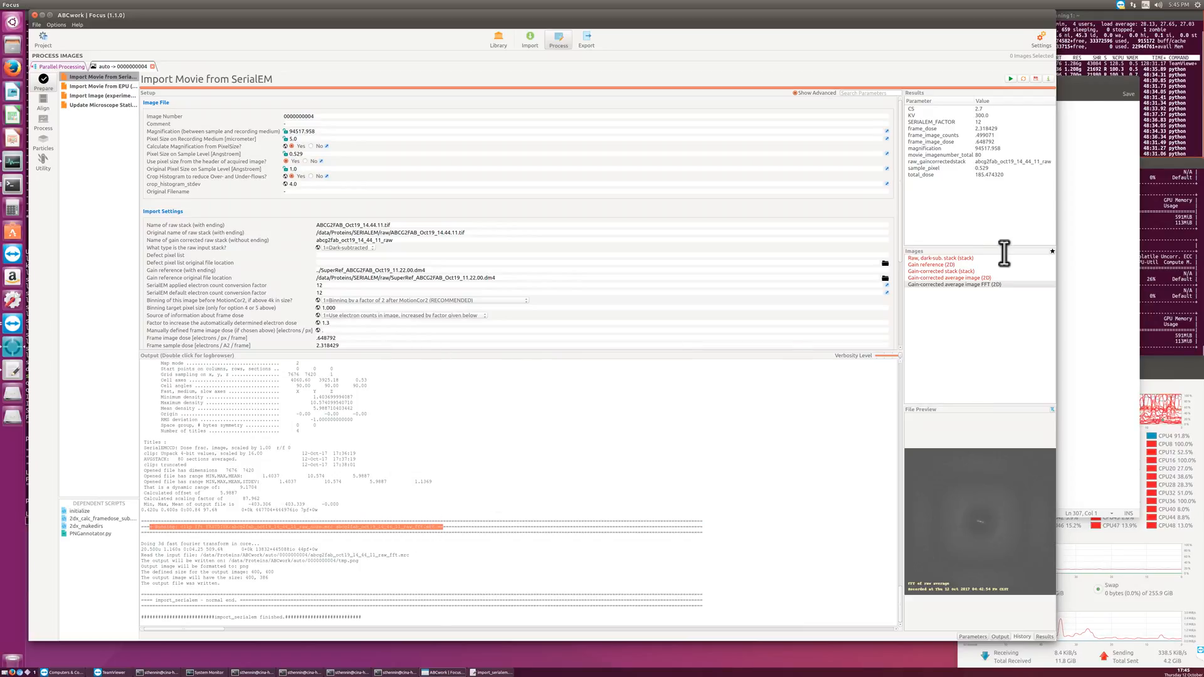
left_click(1100, 81)
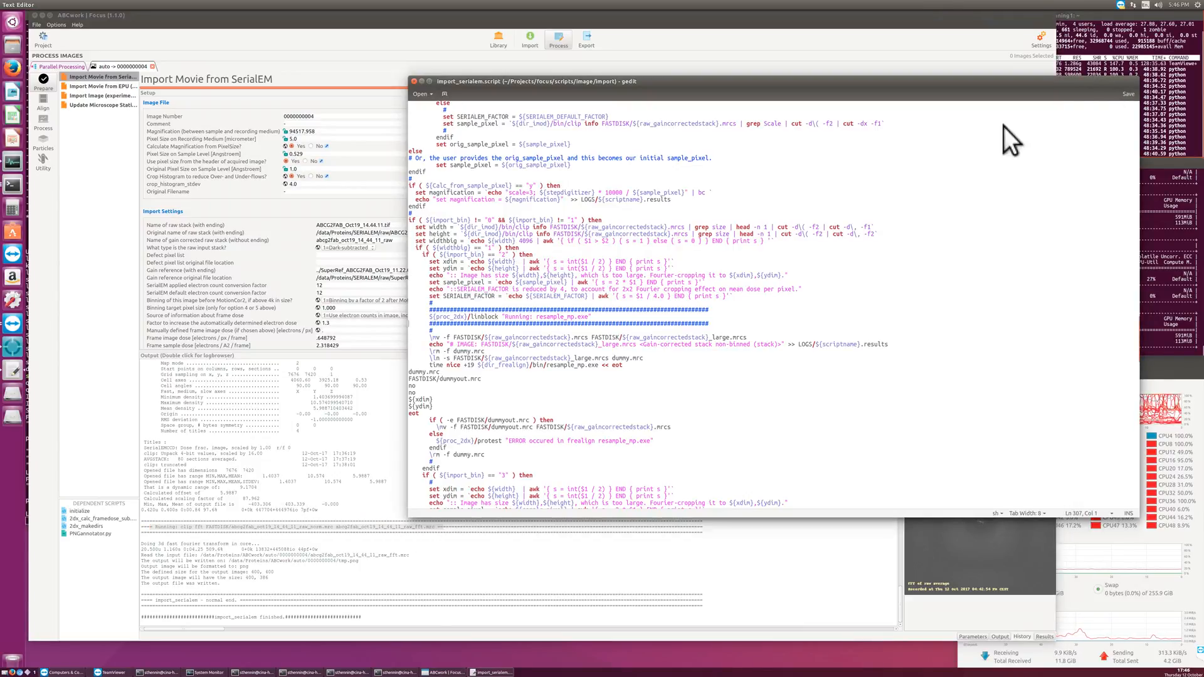
Step: In Focus, lower the output verbosity level and highlight the "Running clip unpack" line in the shortened log
left_click(252, 511)
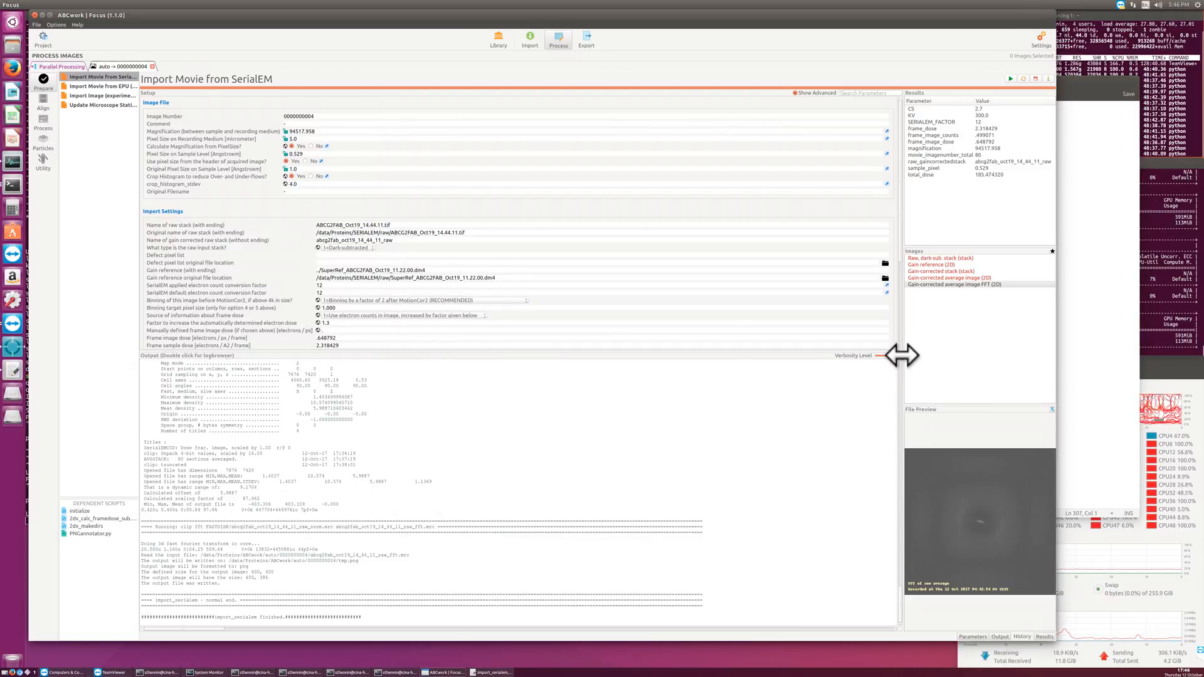
left_click_drag(900, 355, 884, 354)
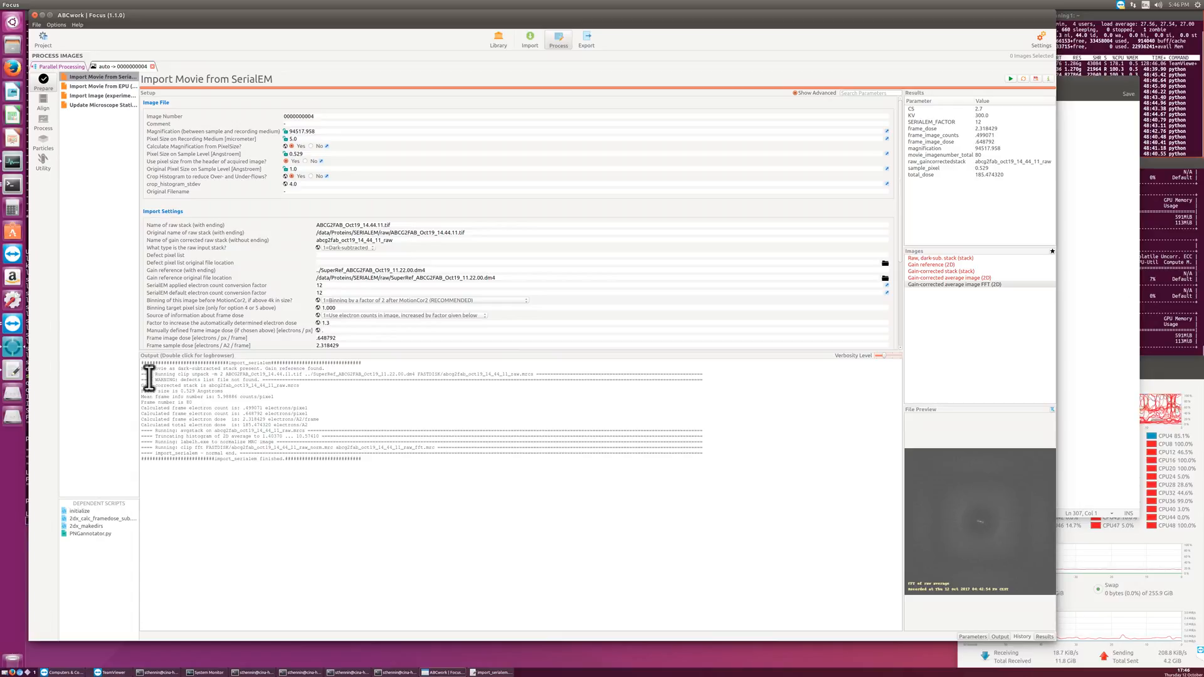
left_click_drag(146, 375, 146, 382)
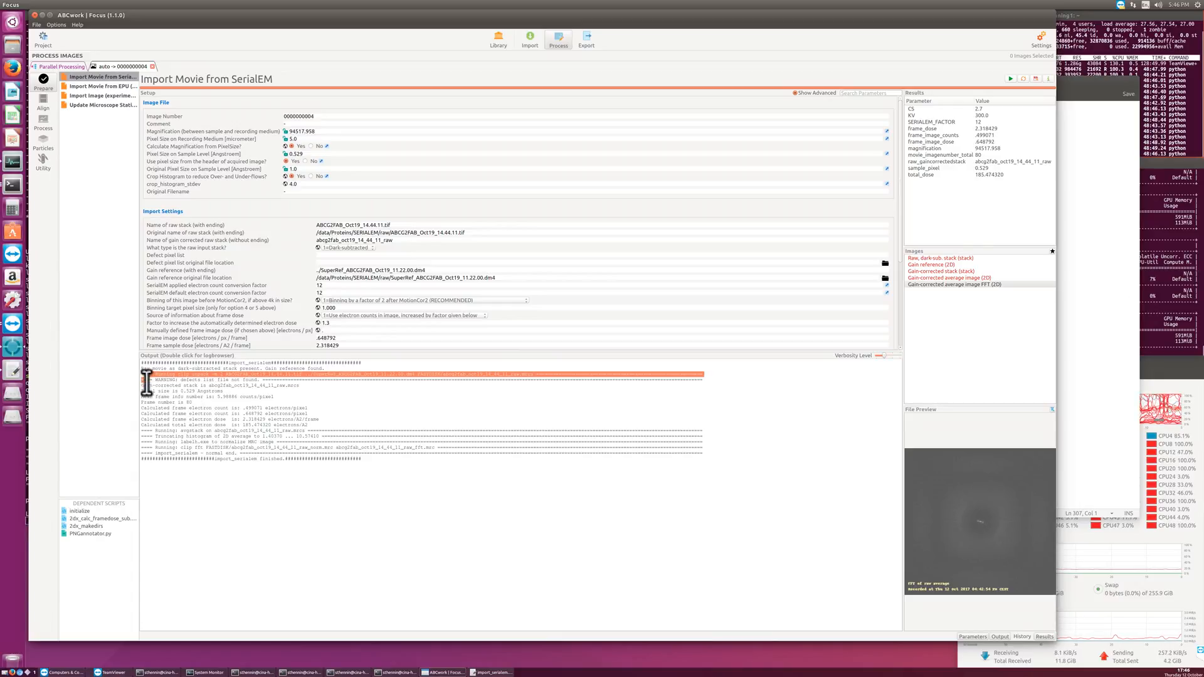
Step: Return to the script and highlight the line that tests whether import_rawstack_type equals "1"
left_click(1081, 326)
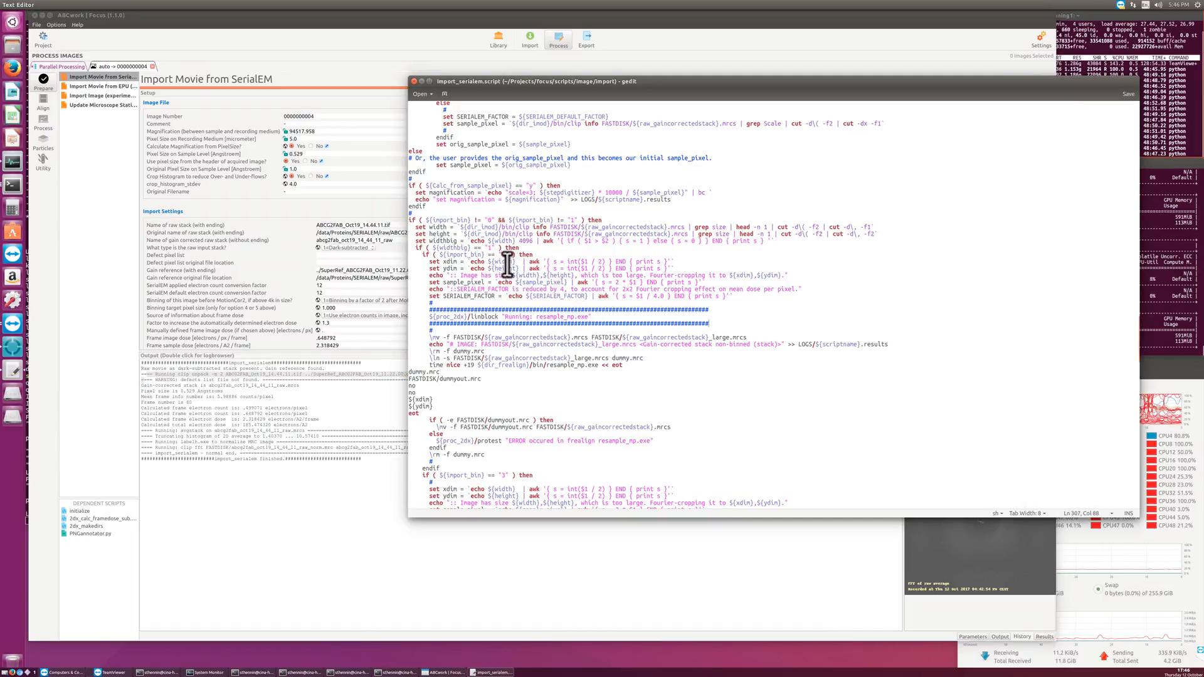
scroll(501, 268, "up", 5)
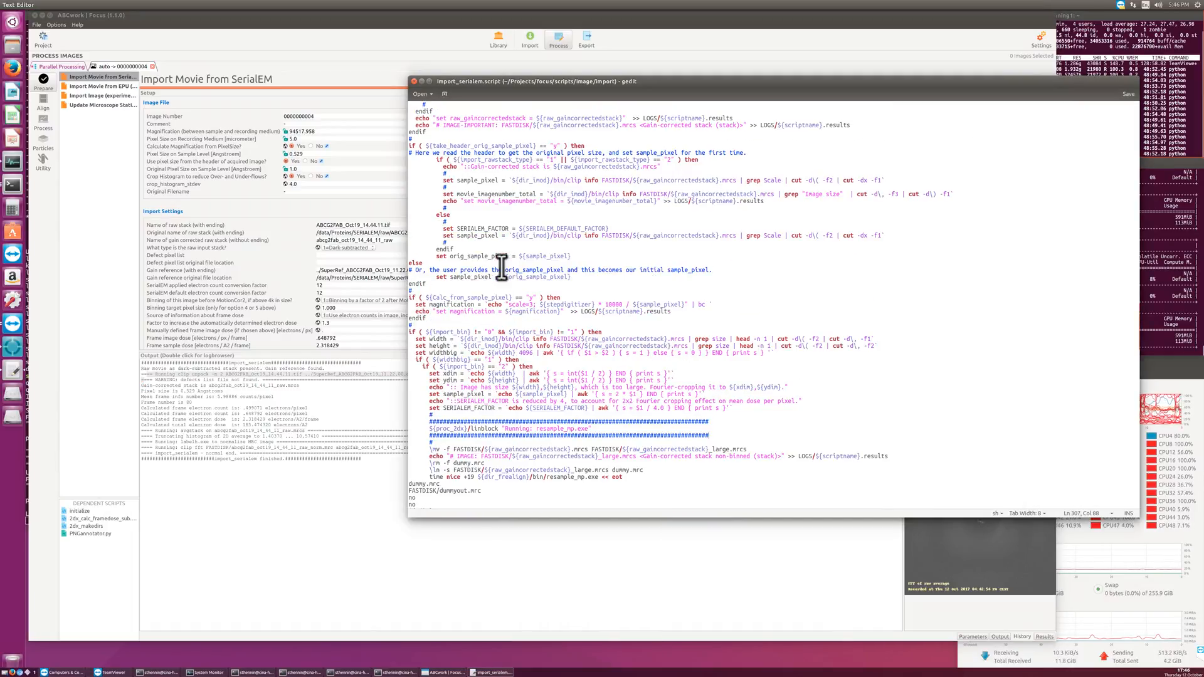
scroll(502, 268, "up", 9)
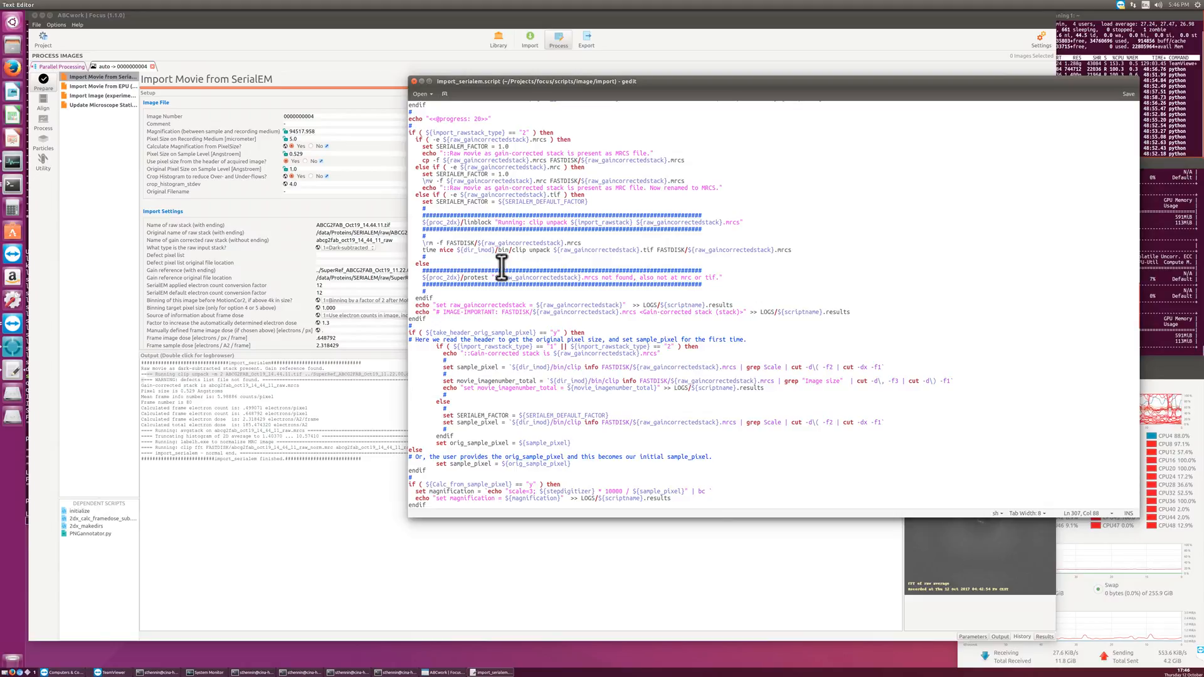
scroll(502, 268, "up", 18)
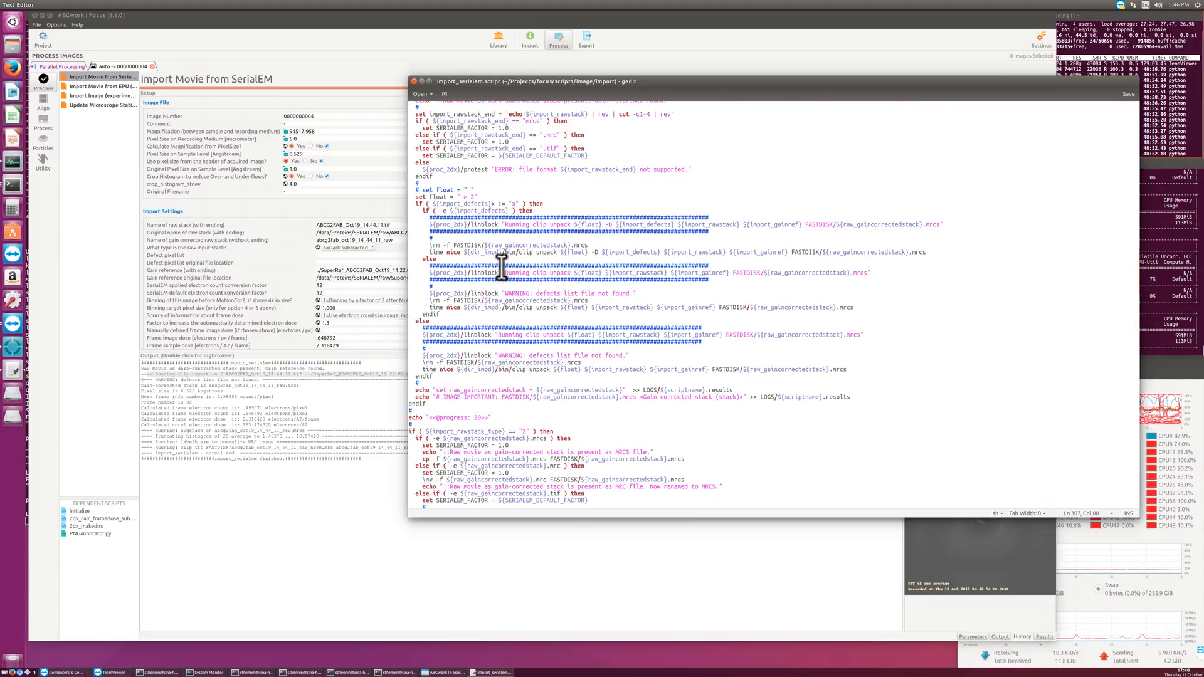
scroll(487, 289, "up", 7)
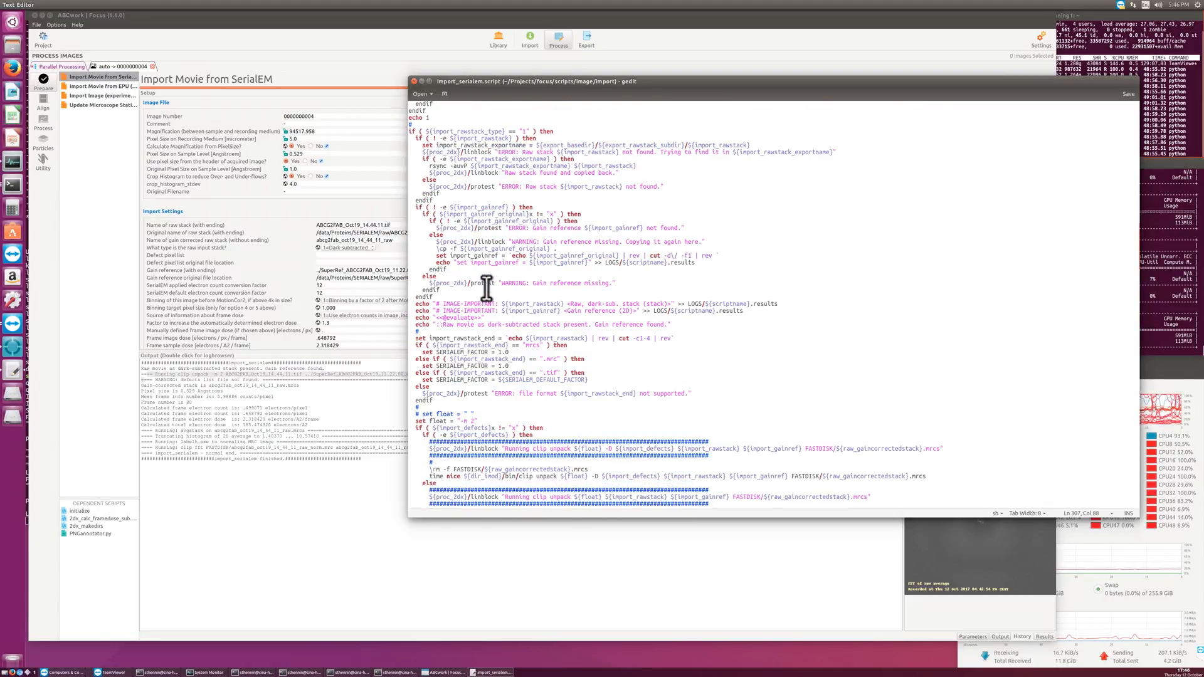
scroll(488, 288, "up", 5)
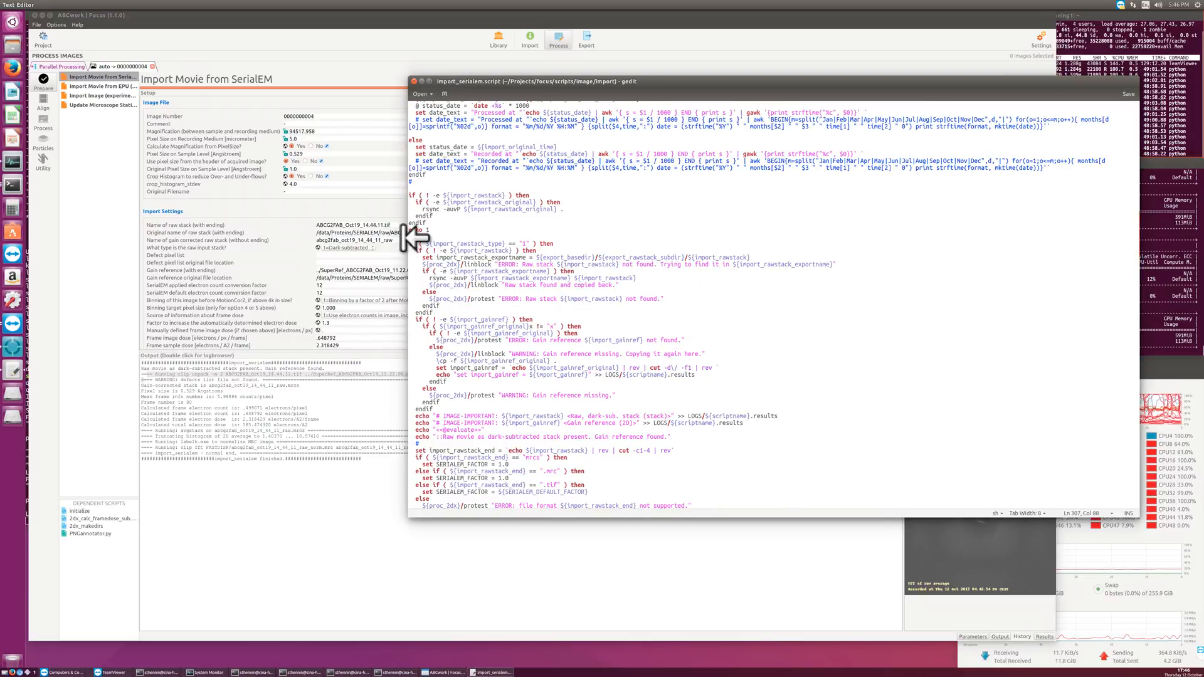
left_click(412, 254, "shift")
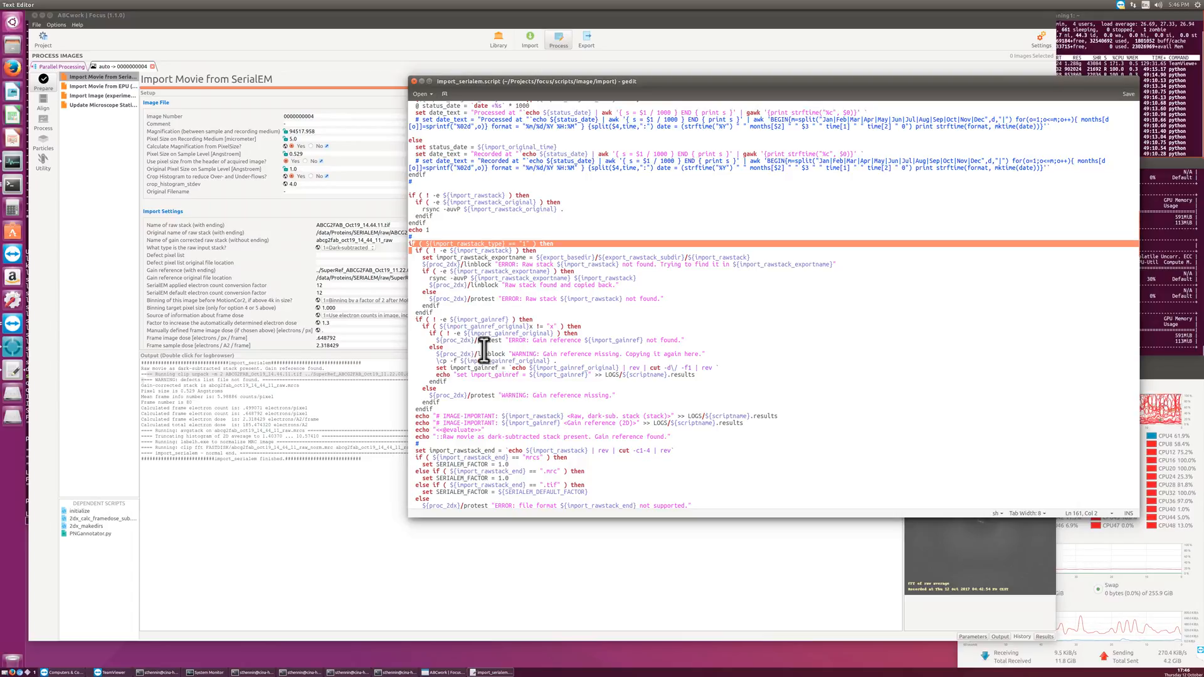
Step: Highlight the clip unpack command in the import_defects branch, including its import_rawstack and import_gainref arguments and the whole line
scroll(484, 351, "up", 2)
scroll(483, 350, "up", 2)
scroll(484, 350, "down", 14)
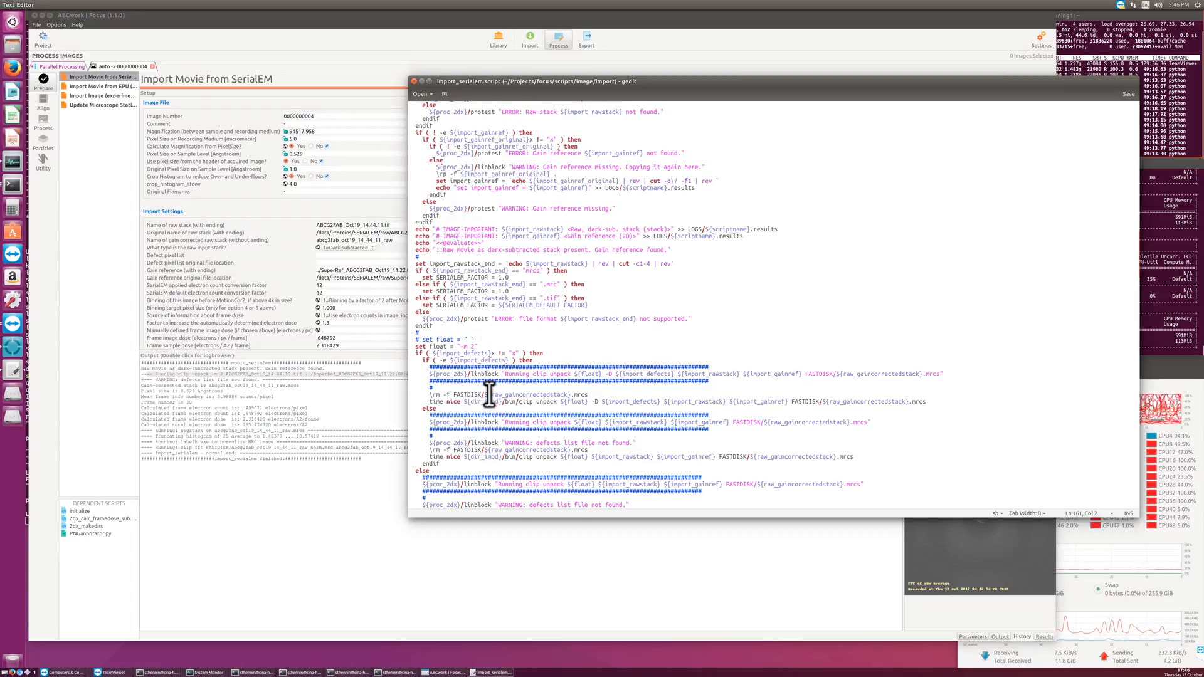
left_click_drag(520, 405, 556, 403)
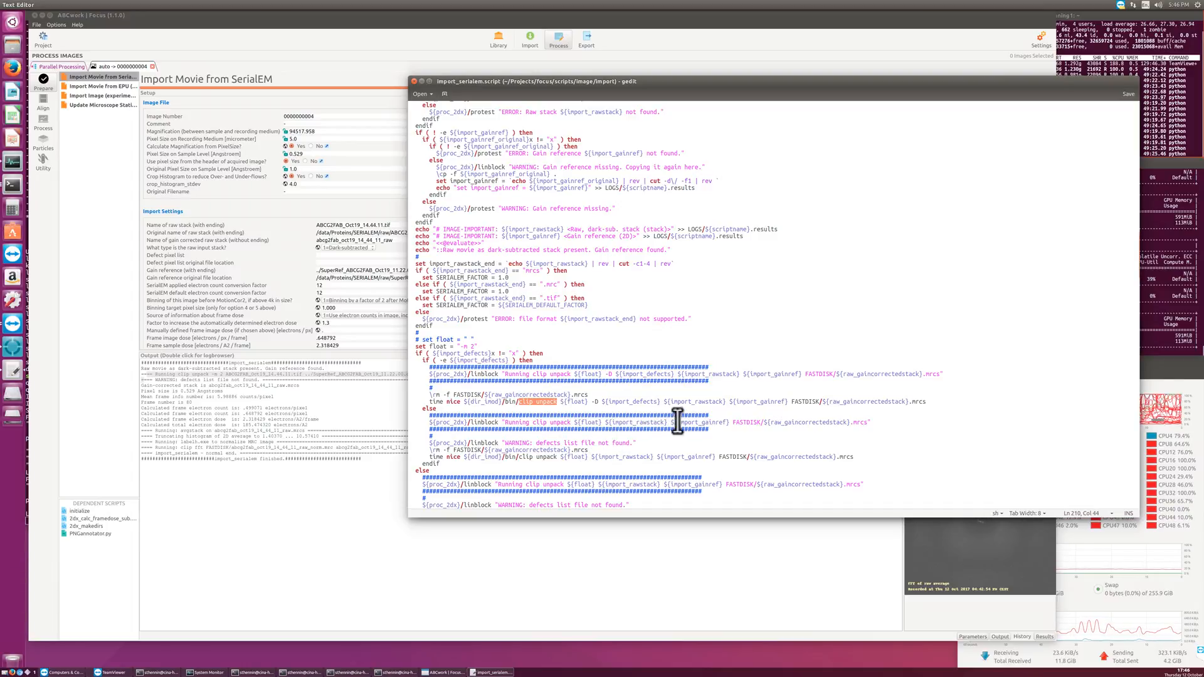
left_click(787, 401)
left_click_drag(787, 401, 660, 401)
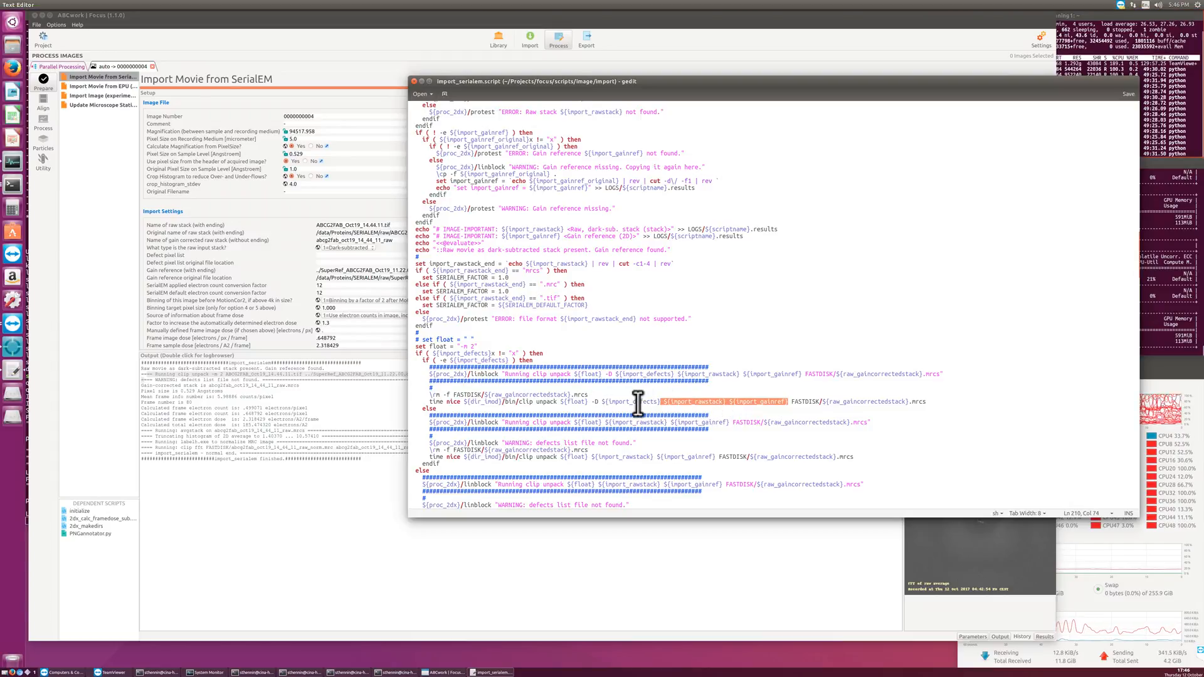
triple_click(806, 401)
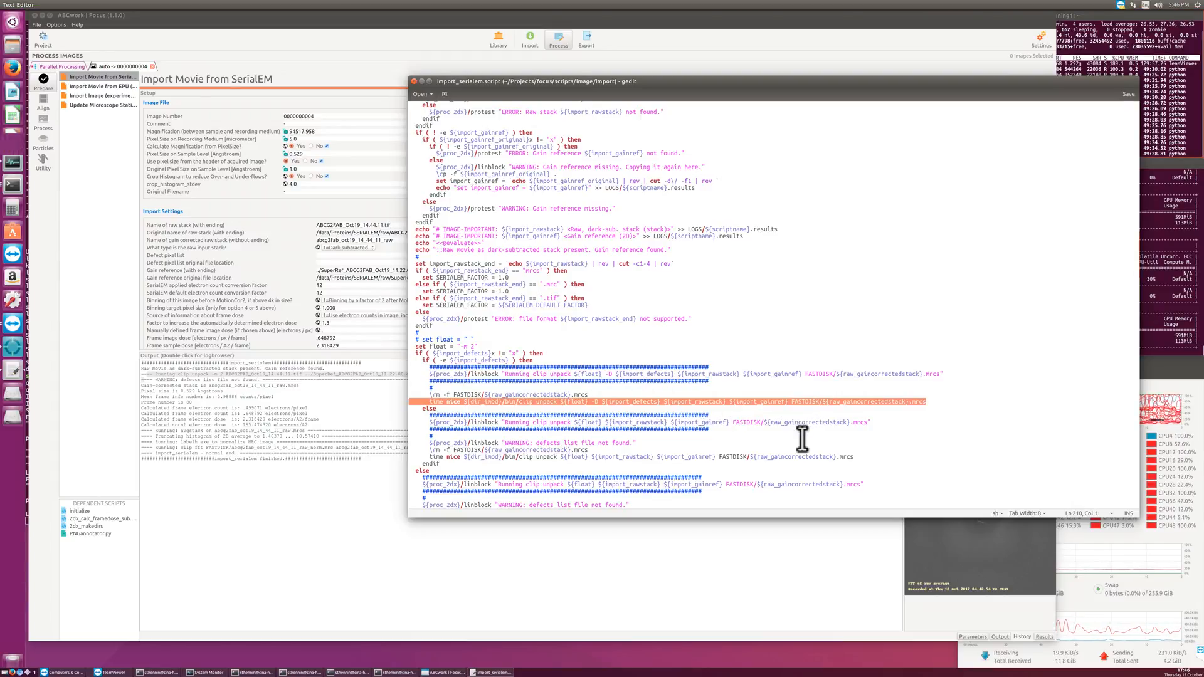
left_click(807, 402)
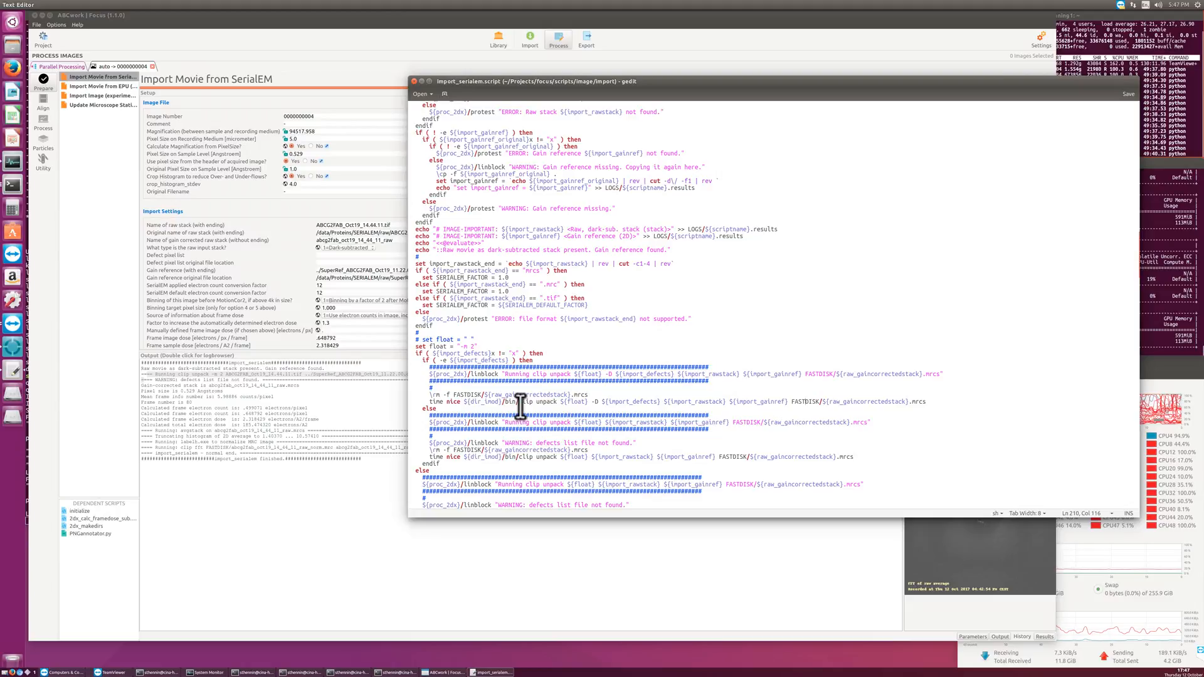
Step: Examine the script from the commands after the end_vars marker through the import_bin cases, avgstack, histogram truncation and PNG annotation to the label.exe block
scroll(519, 398, "up", 1)
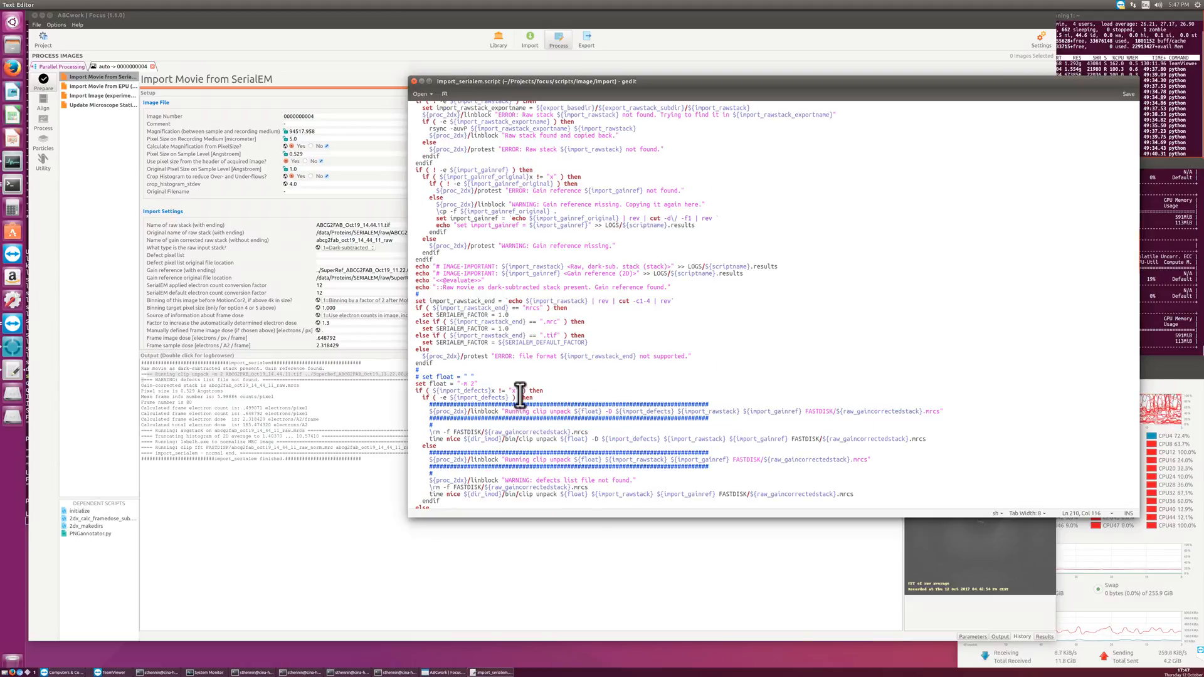
scroll(520, 394, "up", 8)
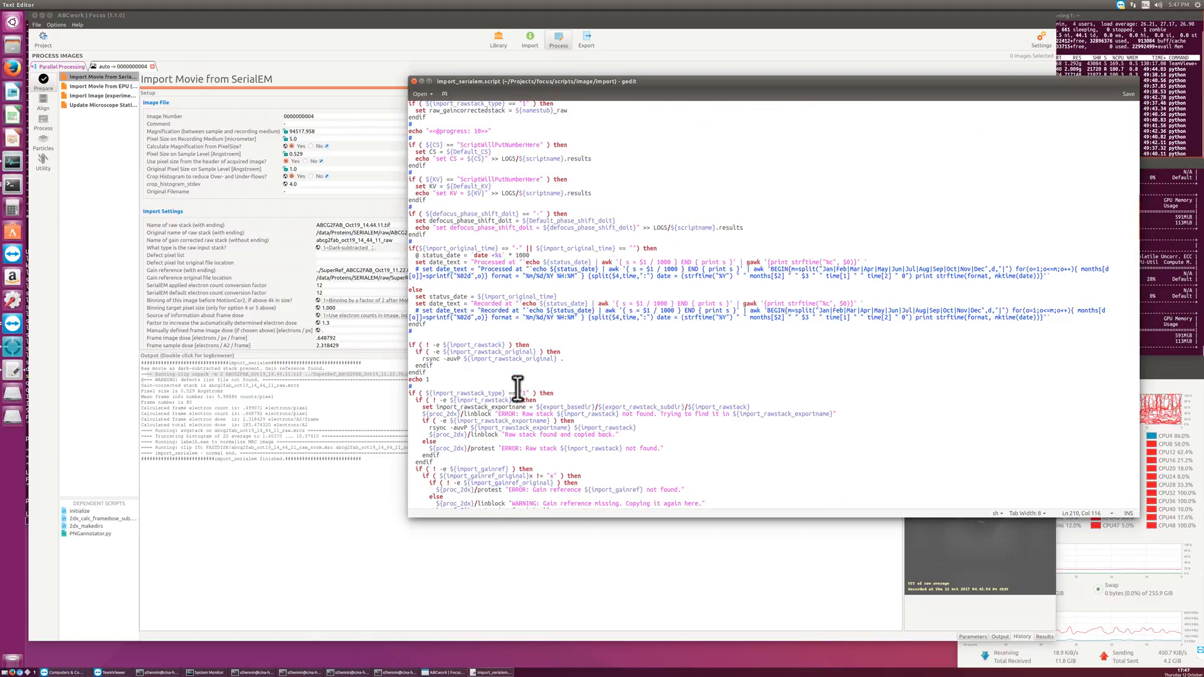
scroll(517, 387, "up", 2)
scroll(517, 386, "up", 3)
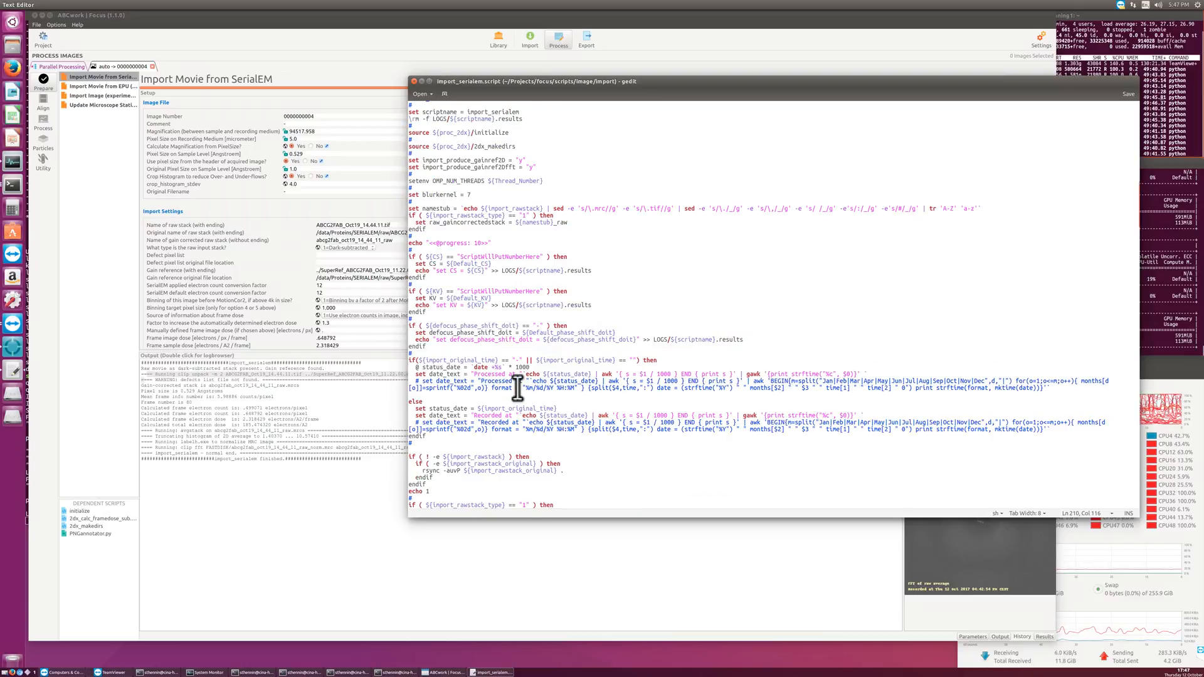
scroll(517, 385, "up", 2)
scroll(517, 386, "down", 3)
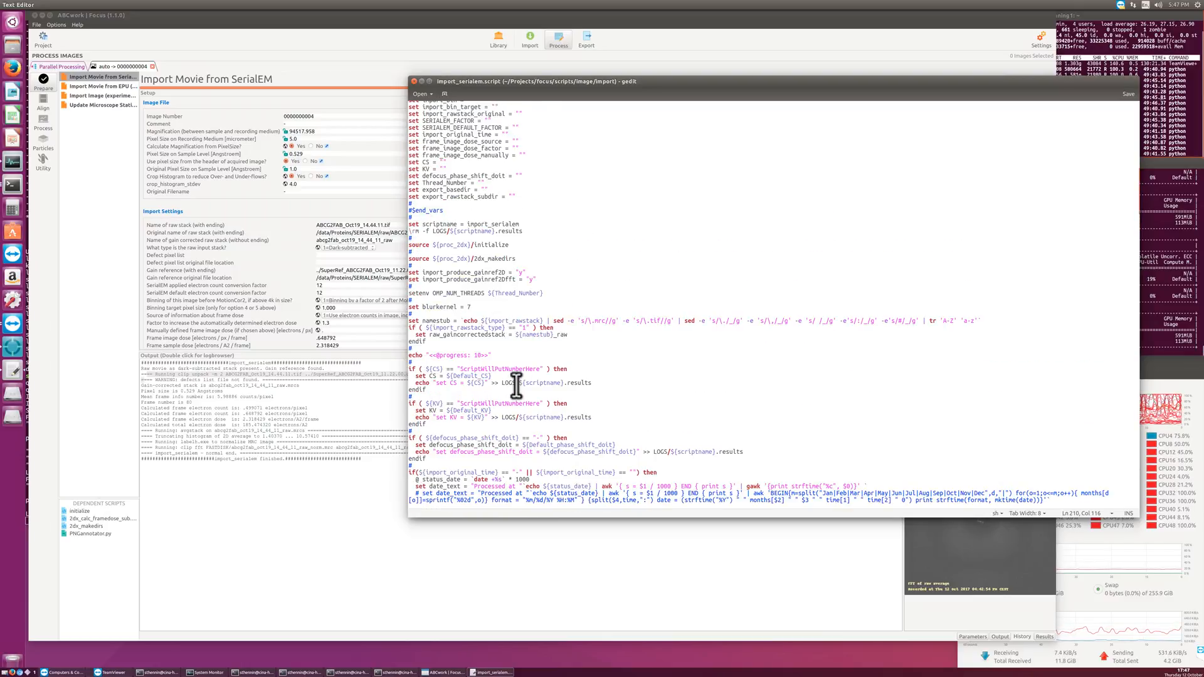
scroll(517, 385, "down", 15)
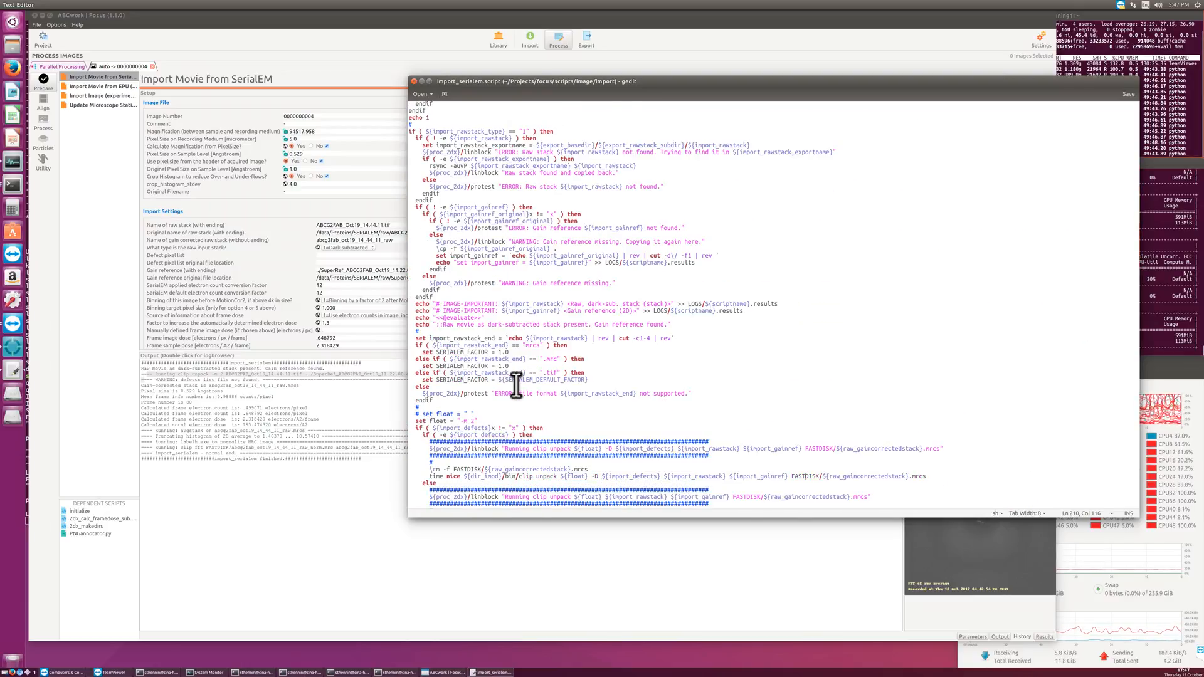
scroll(517, 385, "down", 15)
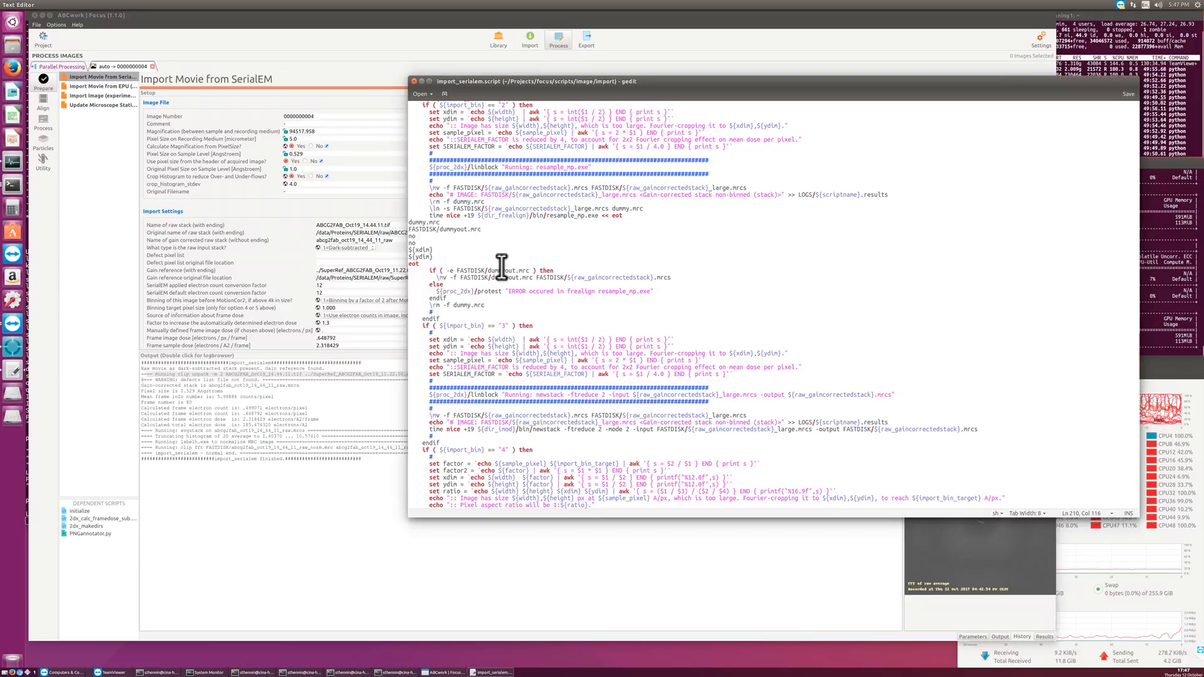
scroll(502, 266, "down", 12)
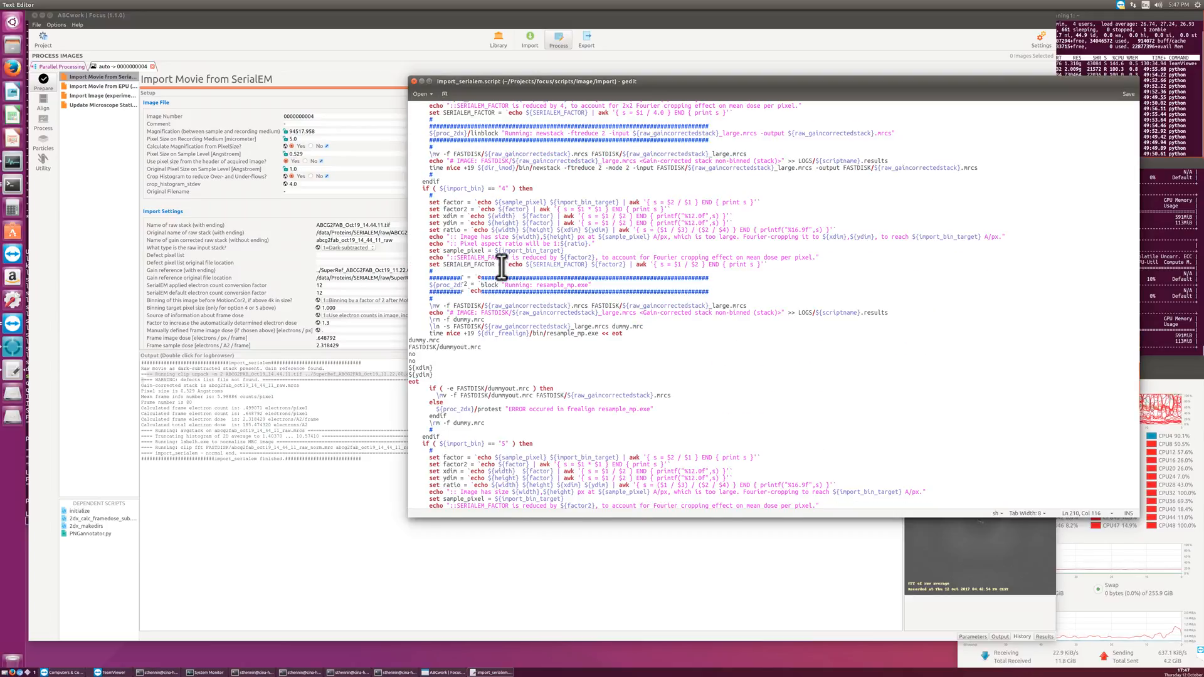
scroll(502, 267, "down", 18)
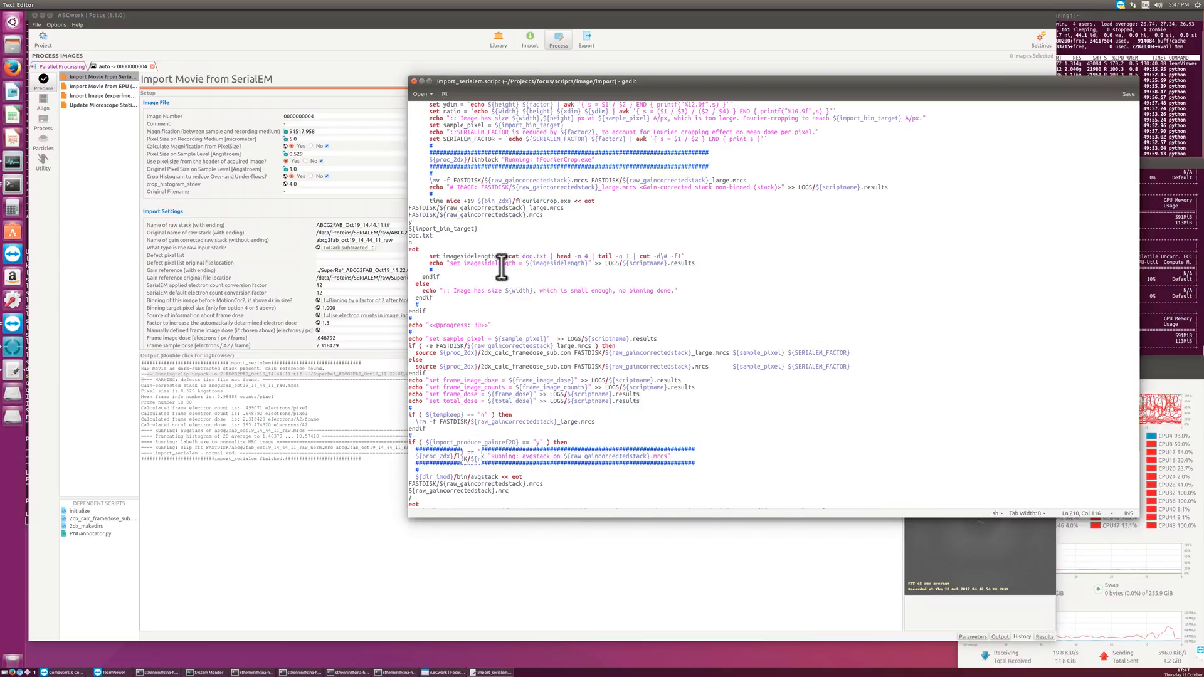
scroll(502, 263, "down", 13)
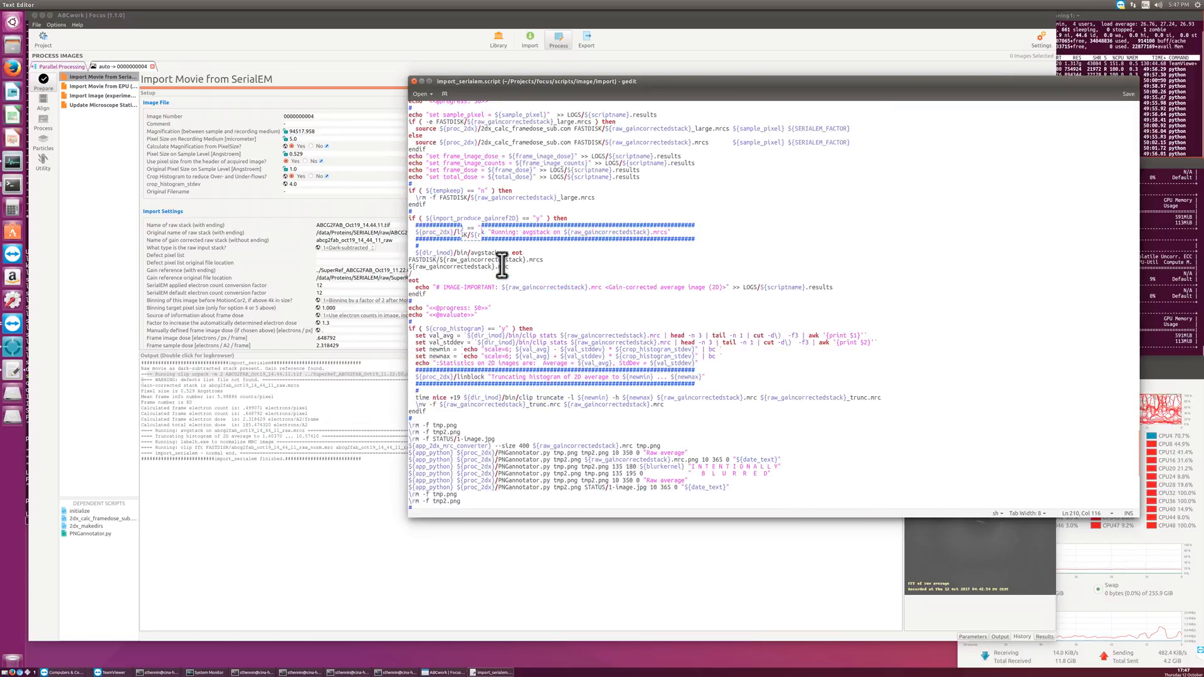
scroll(502, 267, "down", 4)
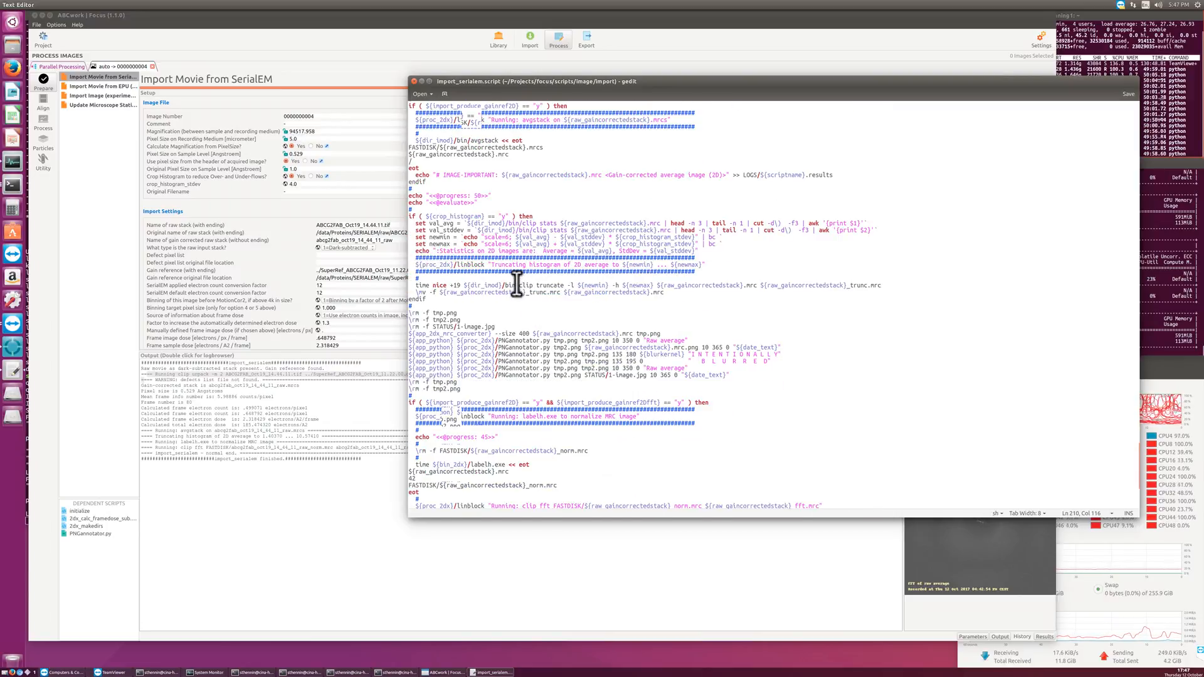
left_click_drag(516, 286, 616, 286)
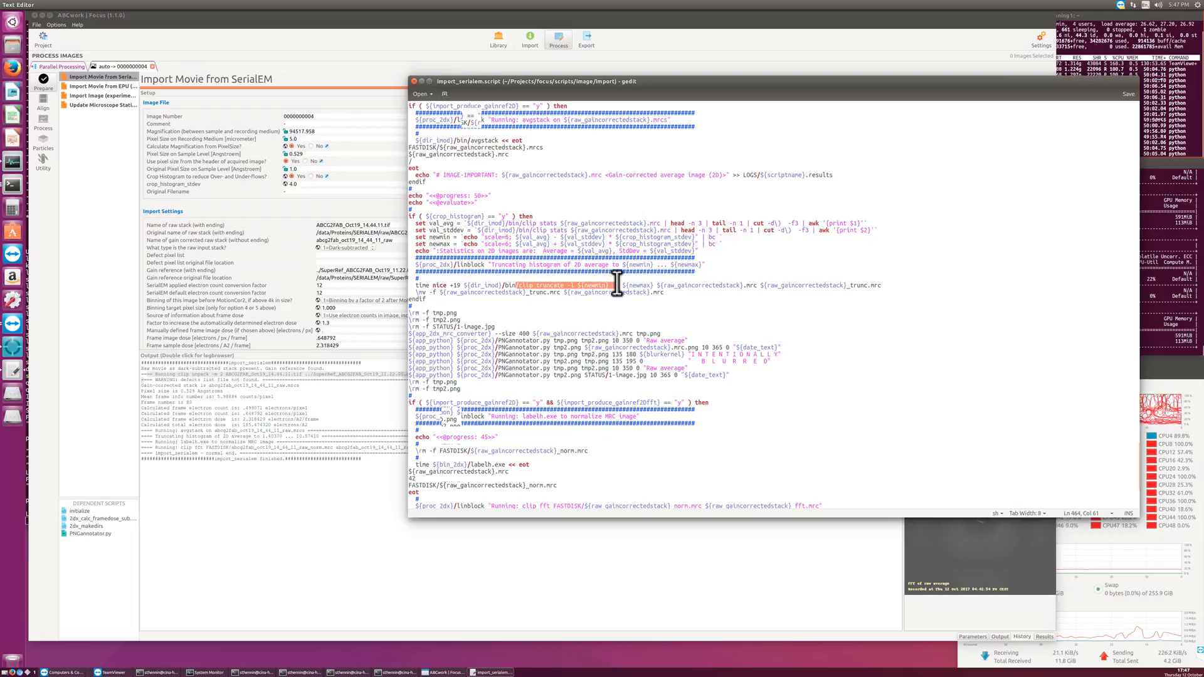
scroll(655, 299, "down", 4)
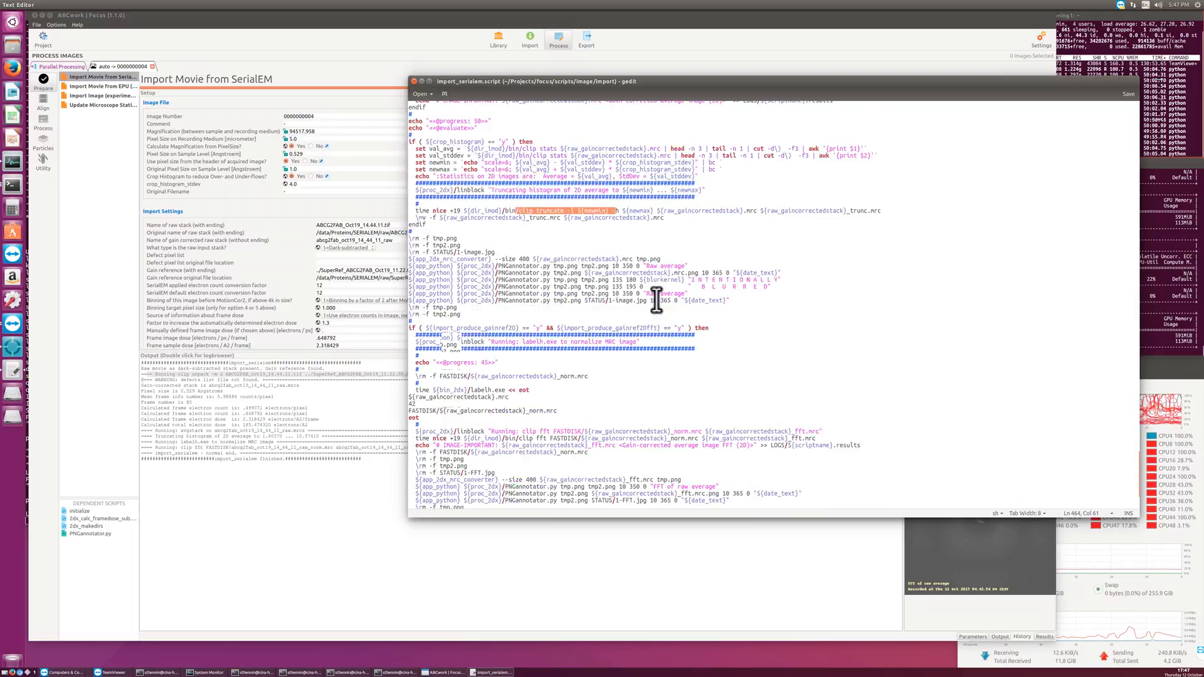
scroll(656, 300, "down", 5)
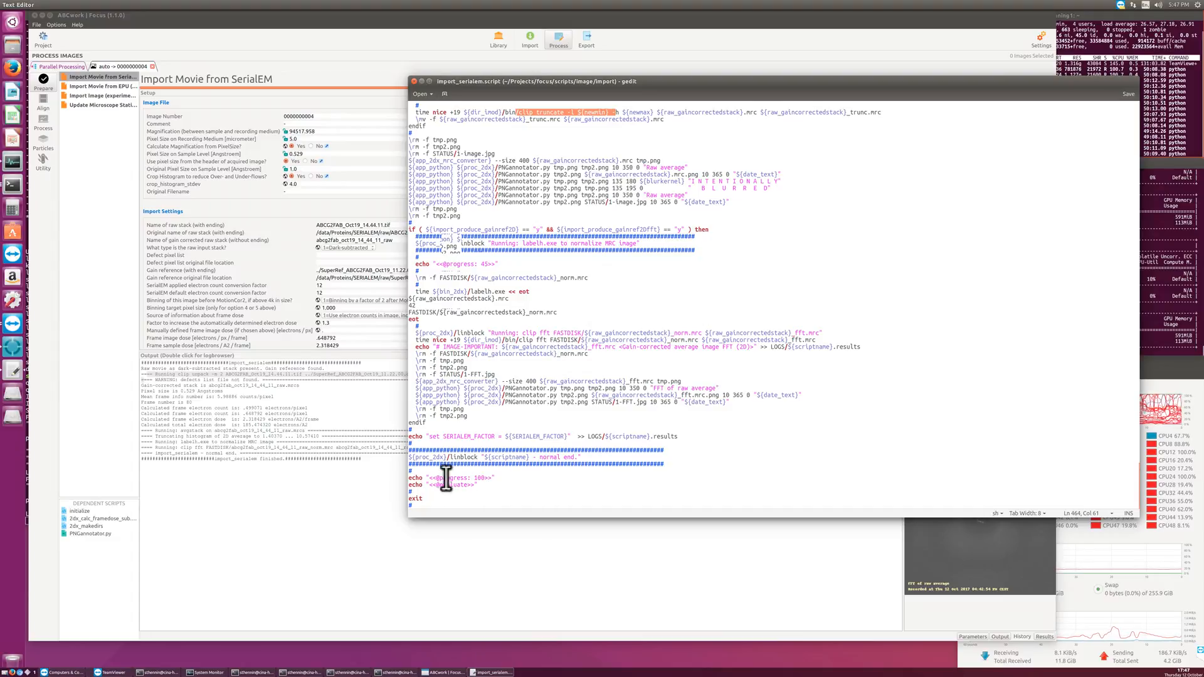
left_click_drag(426, 478, 505, 480)
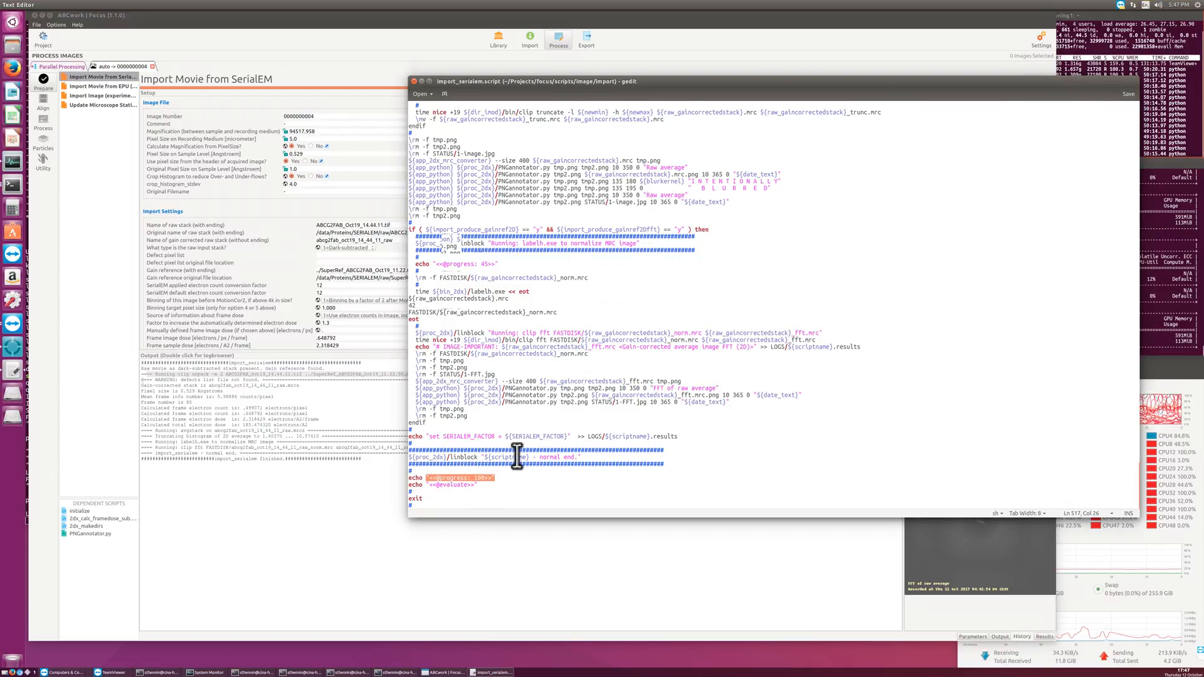
left_click(426, 486)
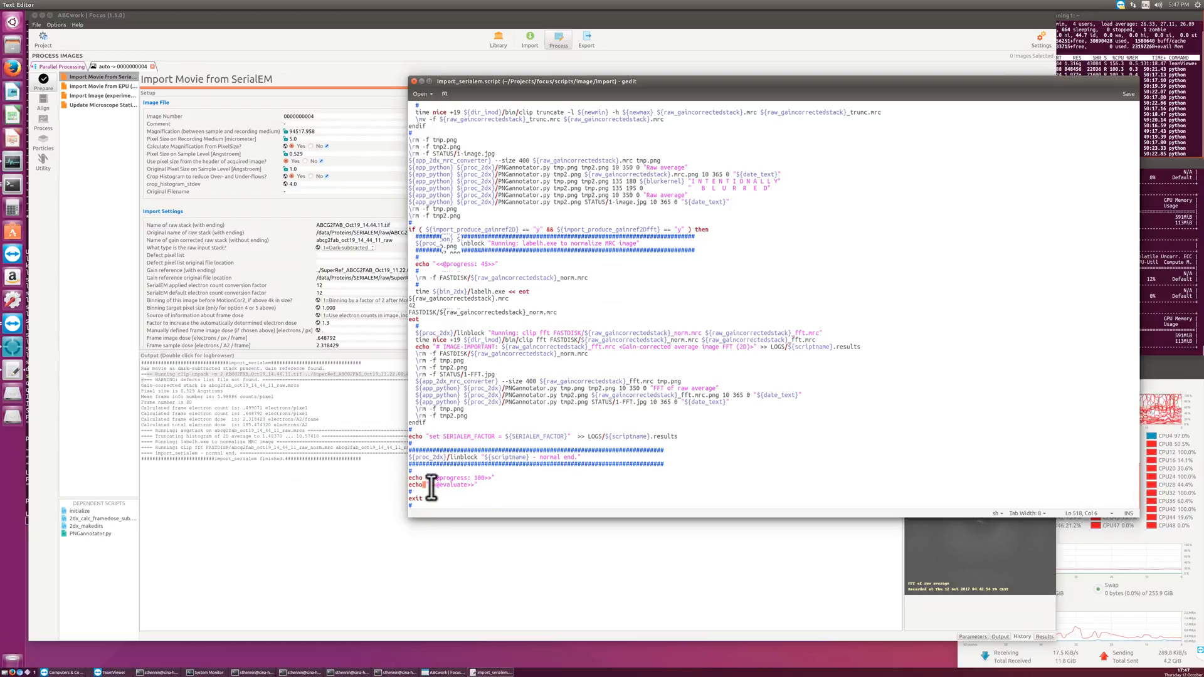
key("BackSpace")
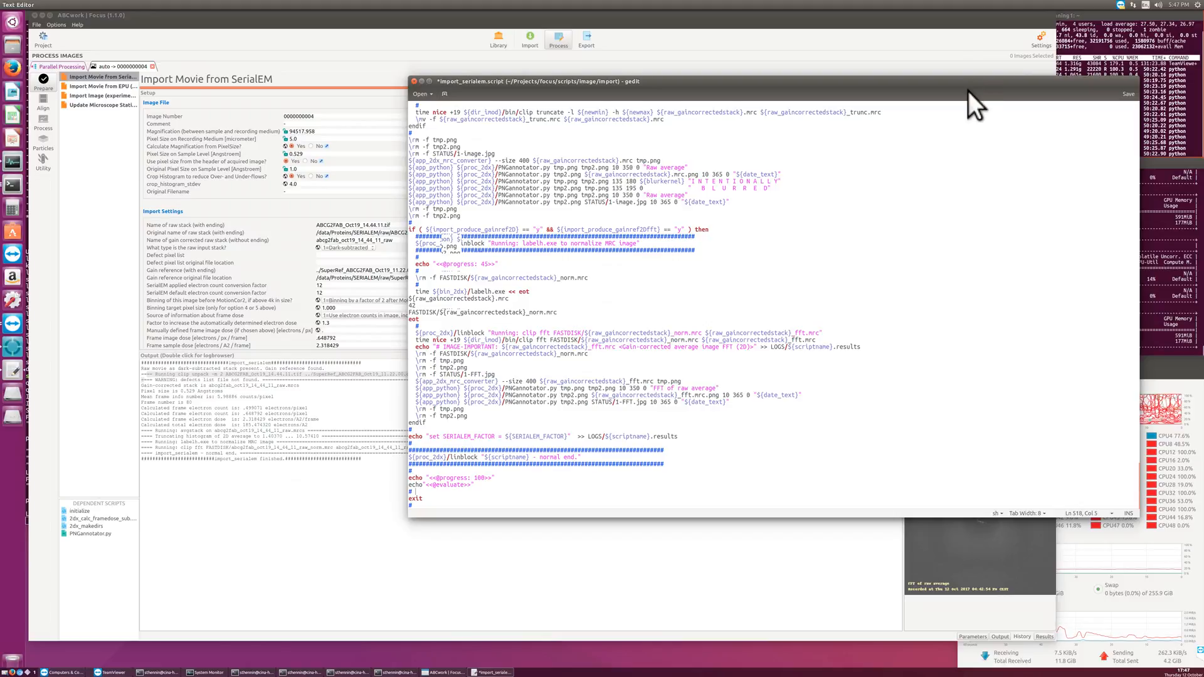
left_click_drag(965, 81, 1012, 185)
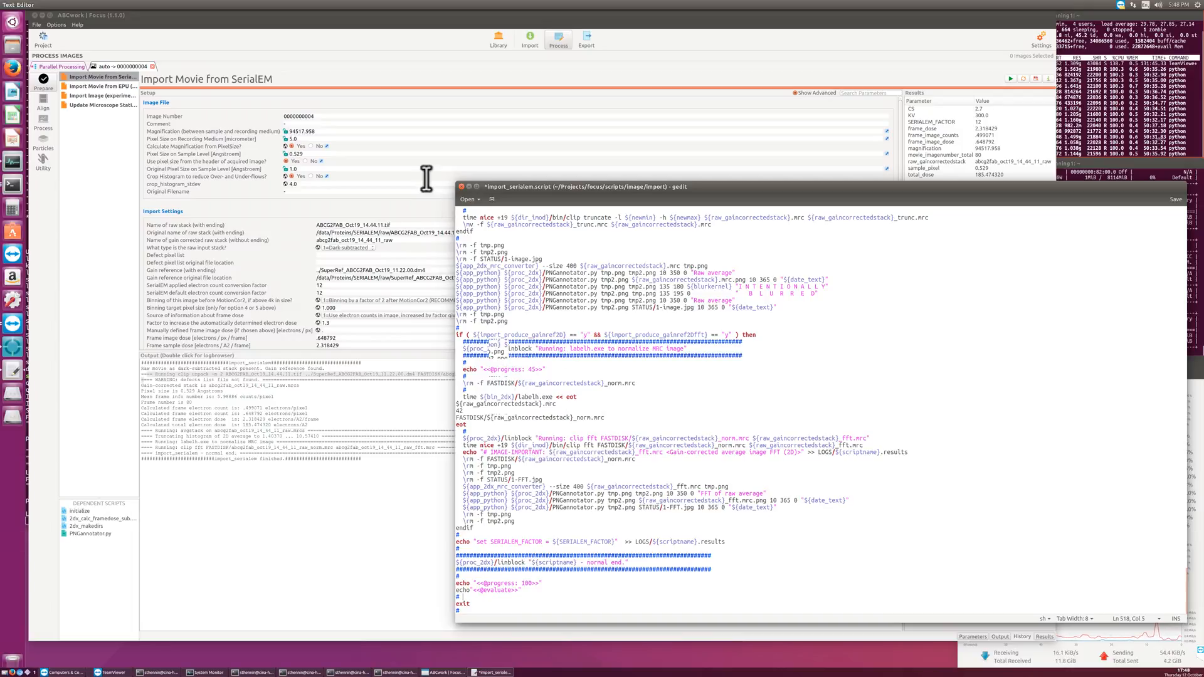
left_click(461, 187)
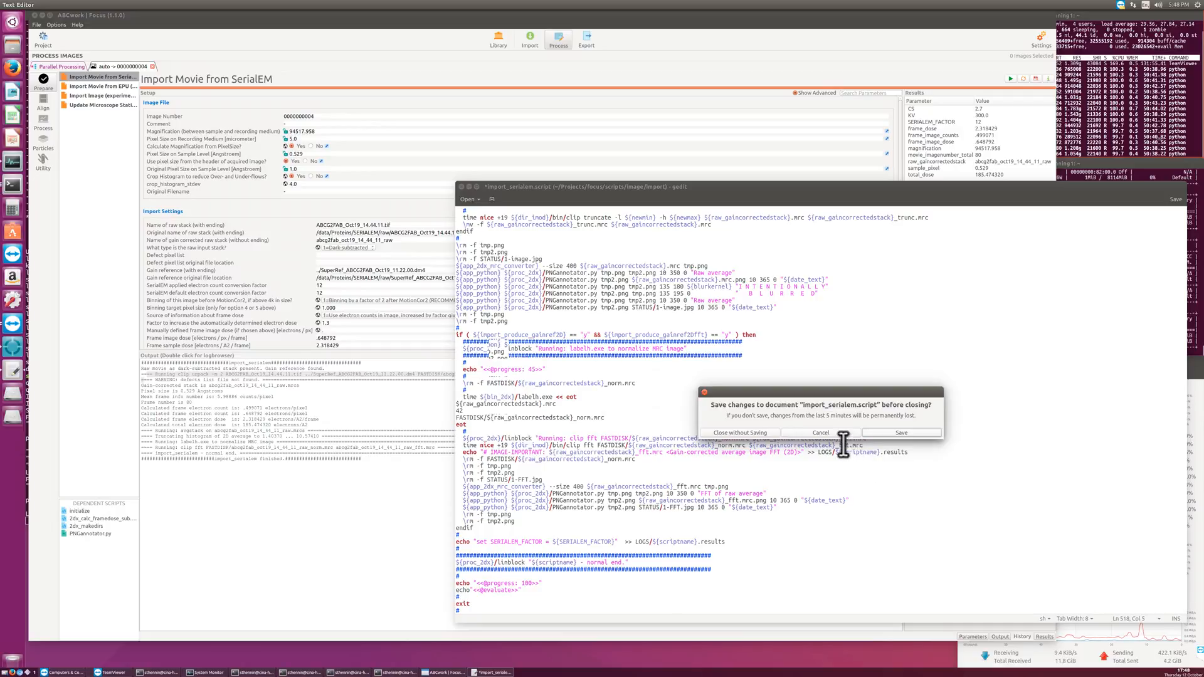
left_click(747, 432)
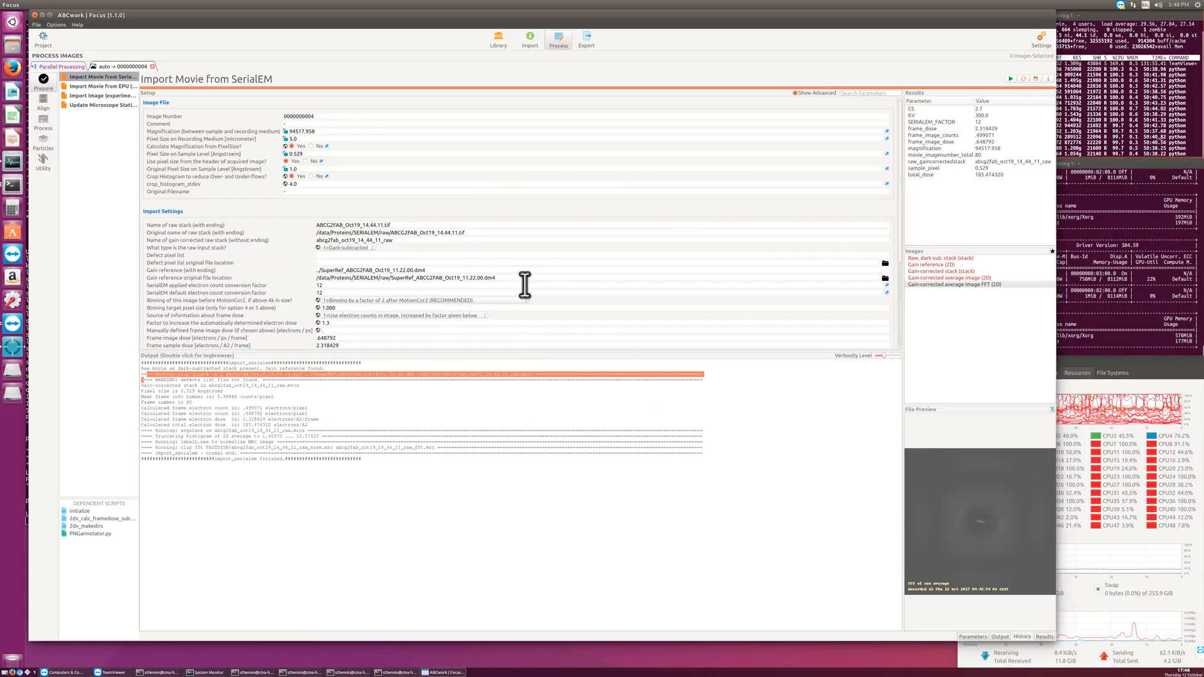
Step: Reopen the Import Movie from SerialEM script from Focus and look through it from its end back to its header
double_click(83, 76)
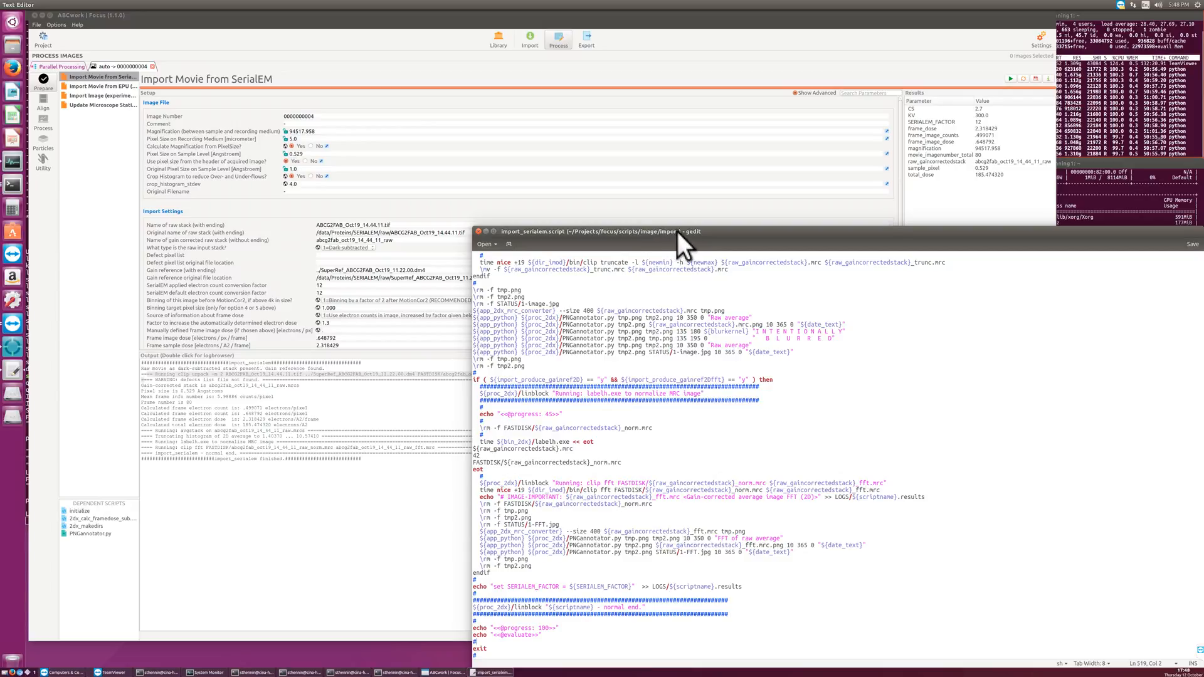
scroll(552, 325, "up", 9)
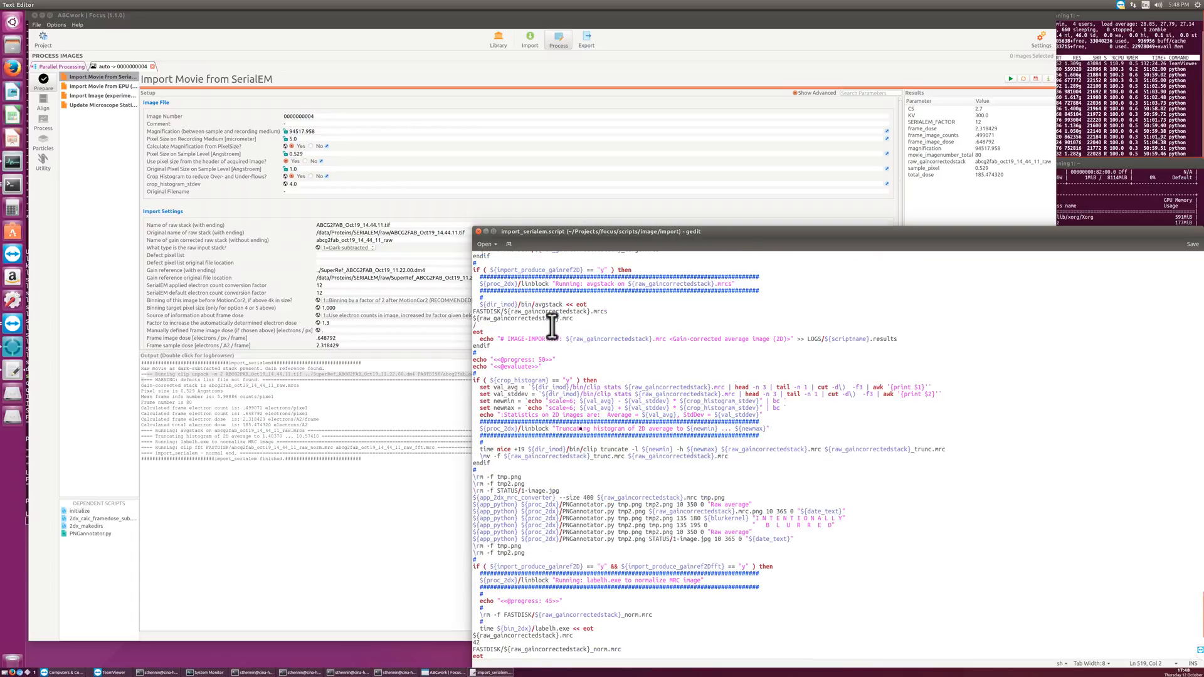
scroll(552, 324, "down", 9)
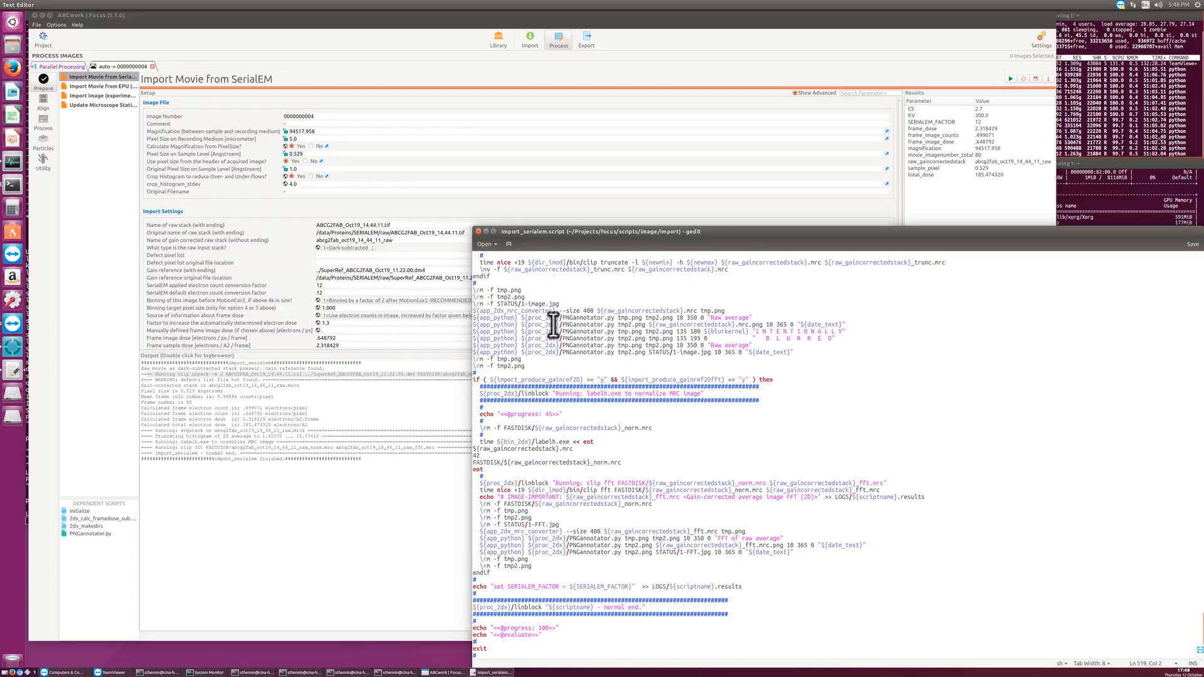
scroll(552, 324, "up", 20)
scroll(552, 325, "down", 20)
scroll(552, 325, "up", 15)
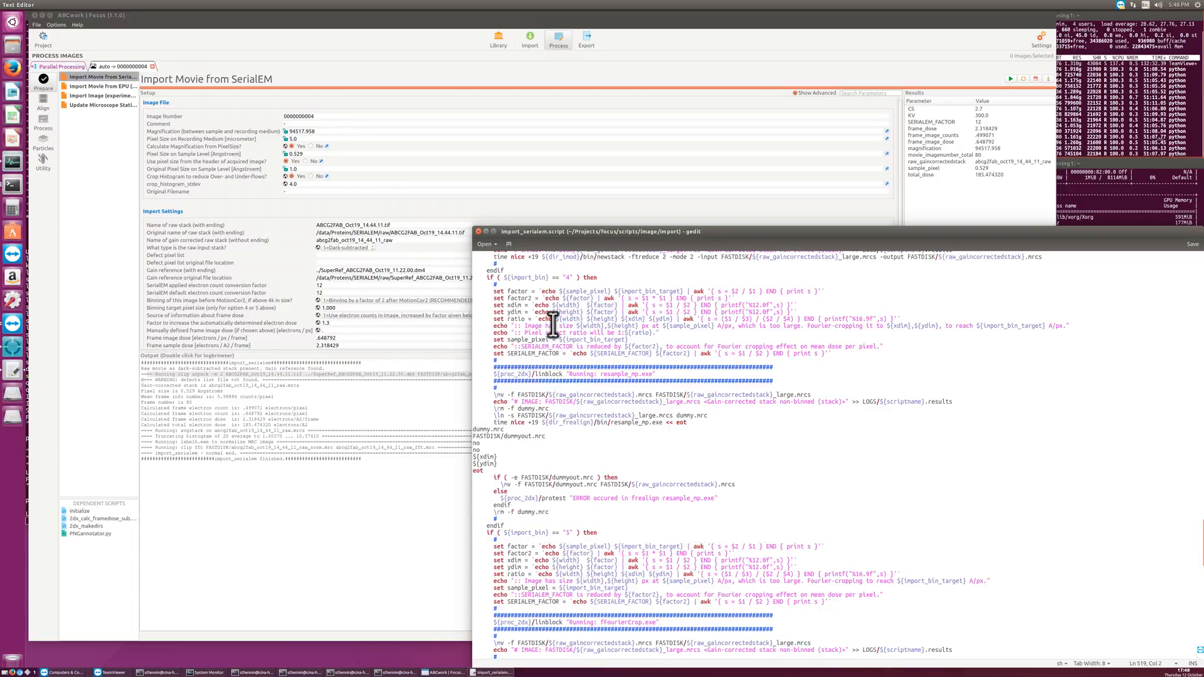
scroll(552, 325, "up", 20)
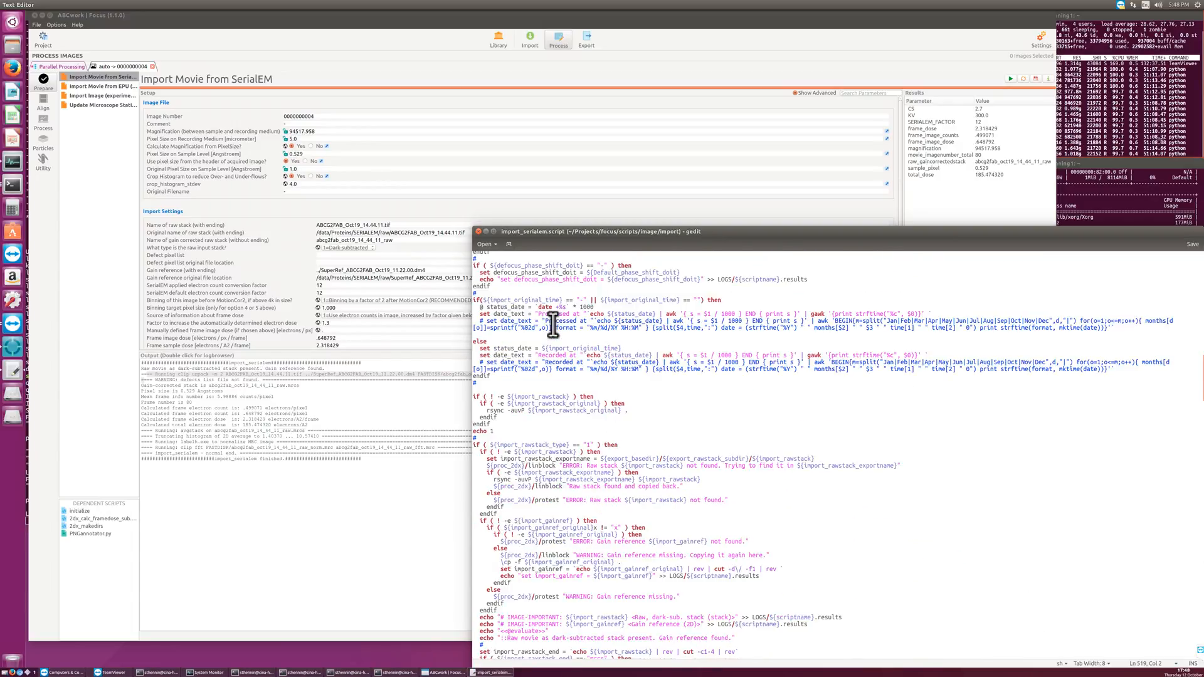
scroll(552, 325, "up", 20)
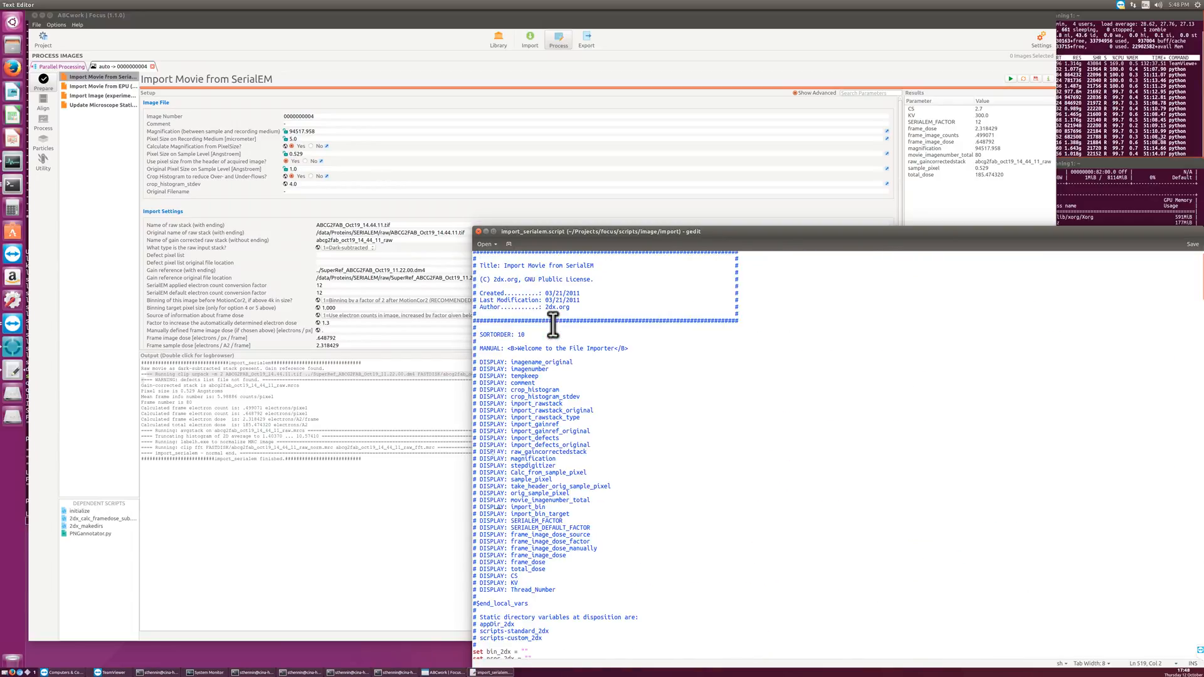
Step: Highlight the Title line, the SORTORDER line and the first DISPLAY entries in the script header
left_click(477, 289)
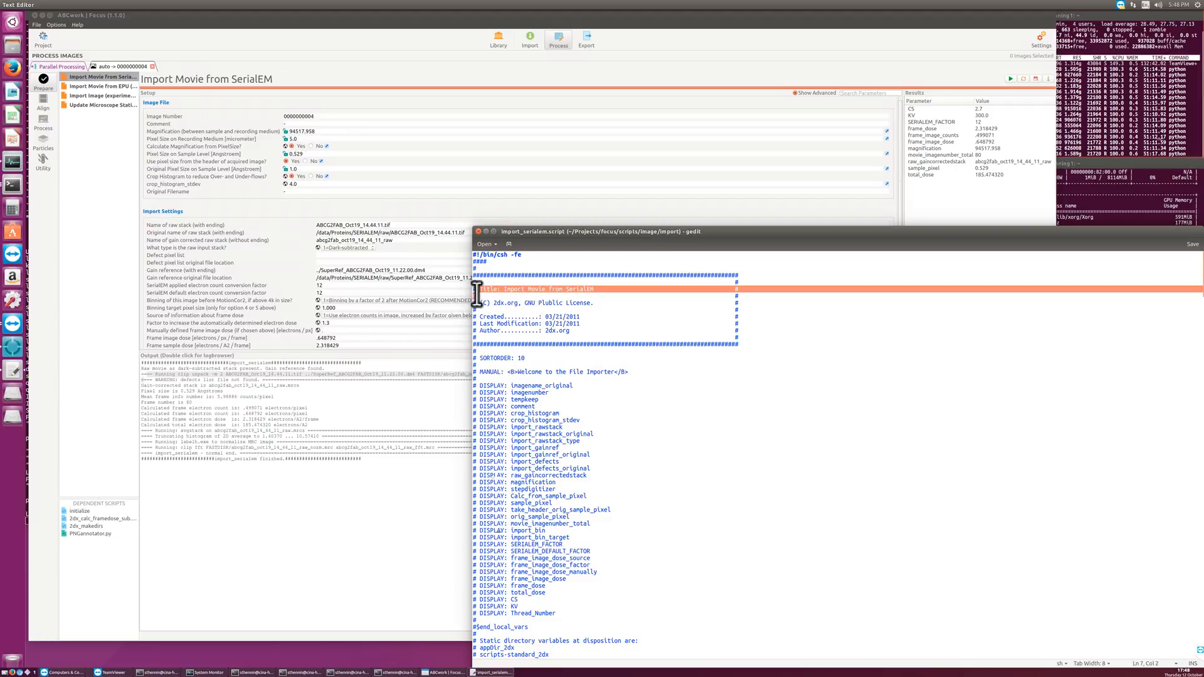
triple_click(475, 358)
left_click_drag(476, 386, 483, 423)
Step: Highlight the movie_stackname and import_rawstack declarations among the config variables, and examine the commands following the end_vars marker
scroll(498, 417, "down", 6)
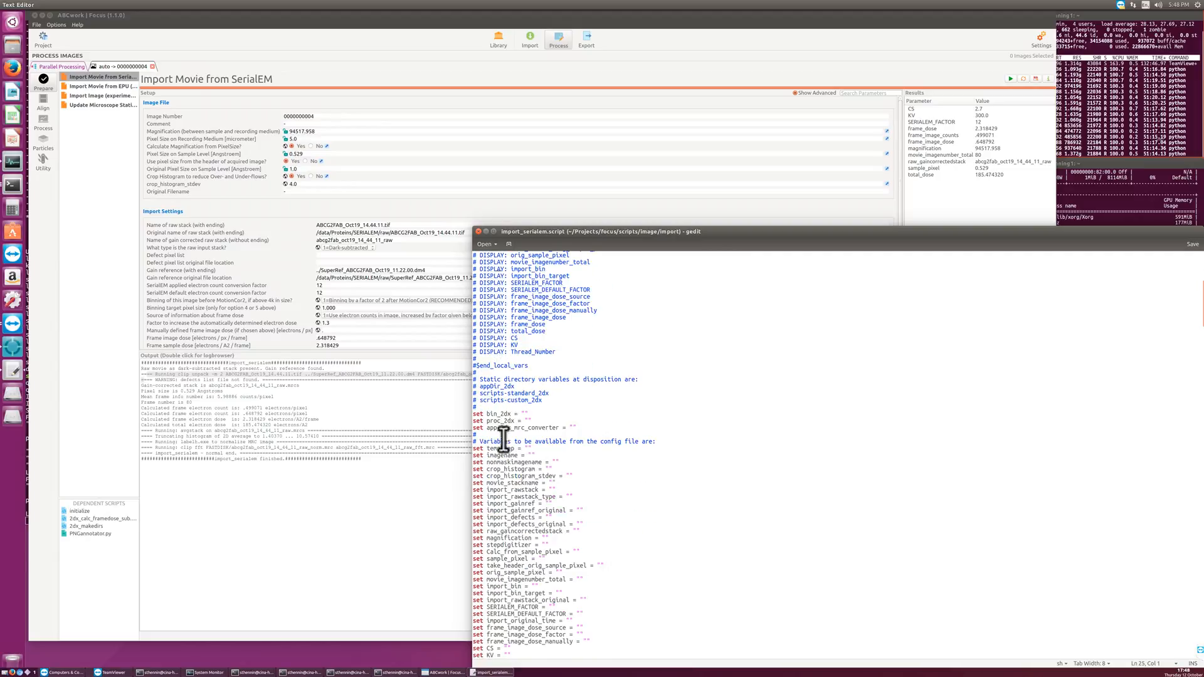
left_click_drag(494, 496, 489, 483)
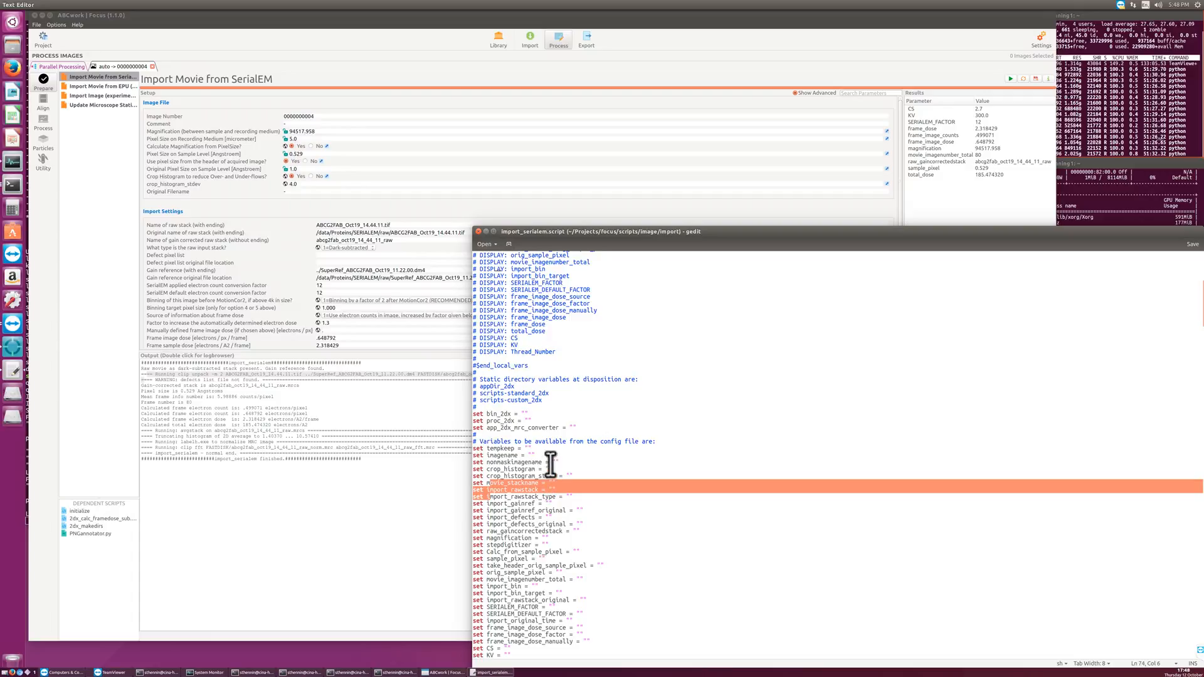
scroll(552, 449, "up", 2)
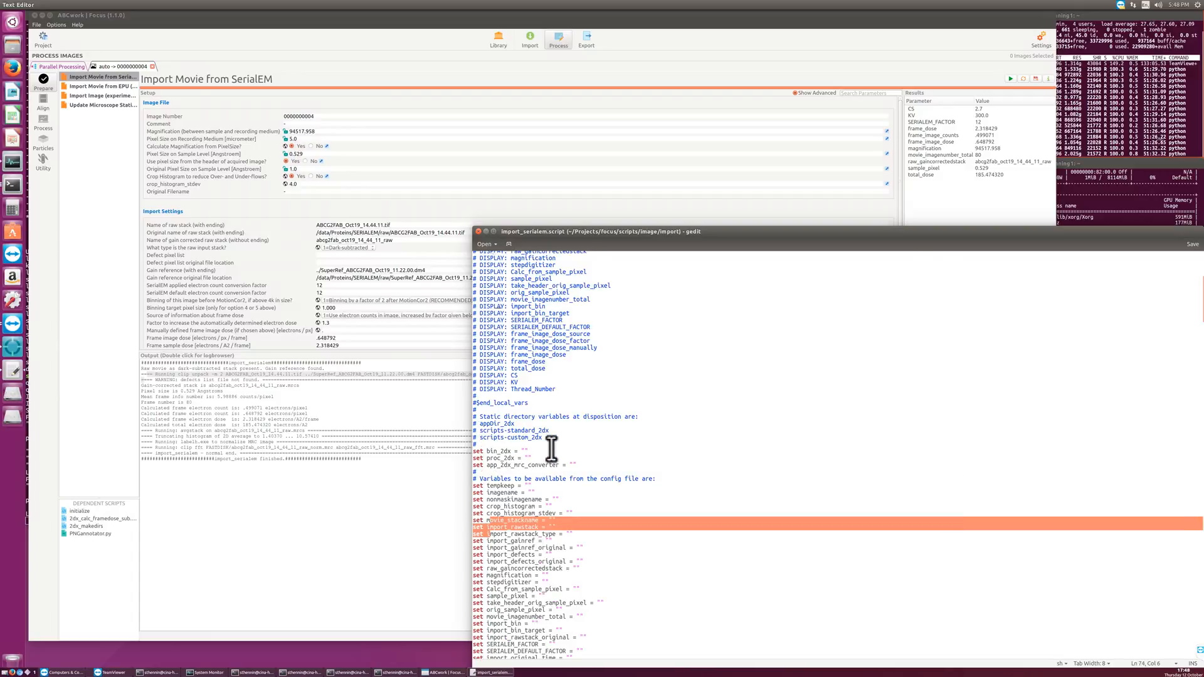
scroll(551, 449, "down", 12)
scroll(551, 447, "down", 5)
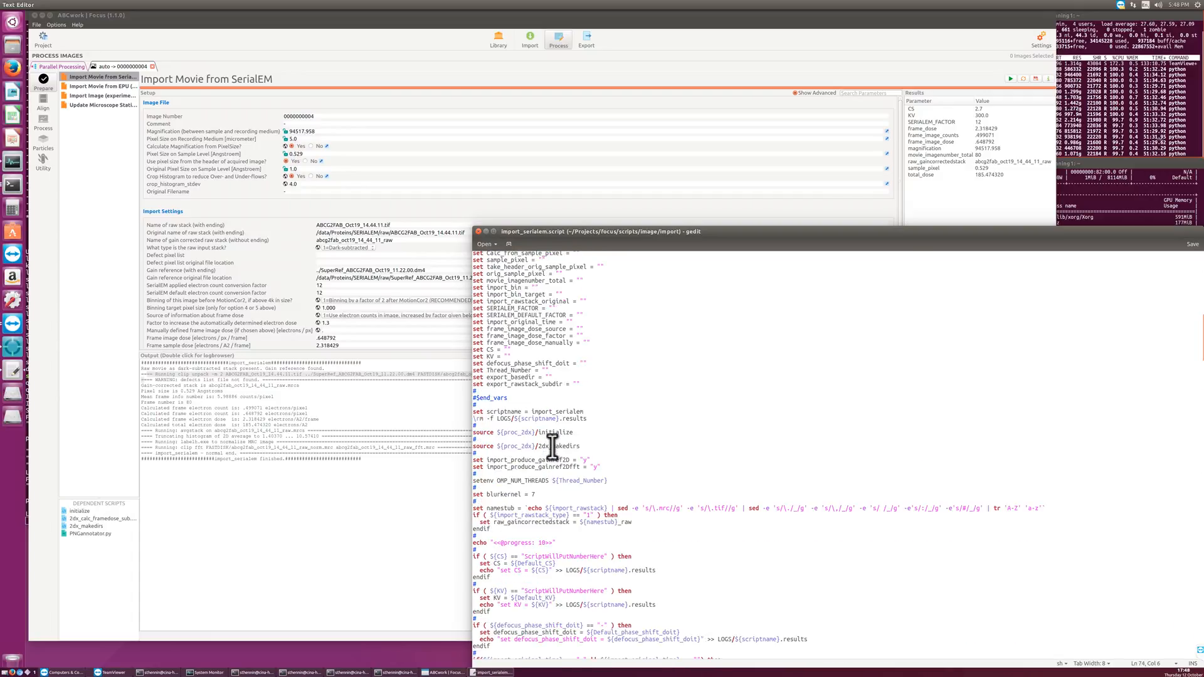
scroll(551, 447, "down", 4)
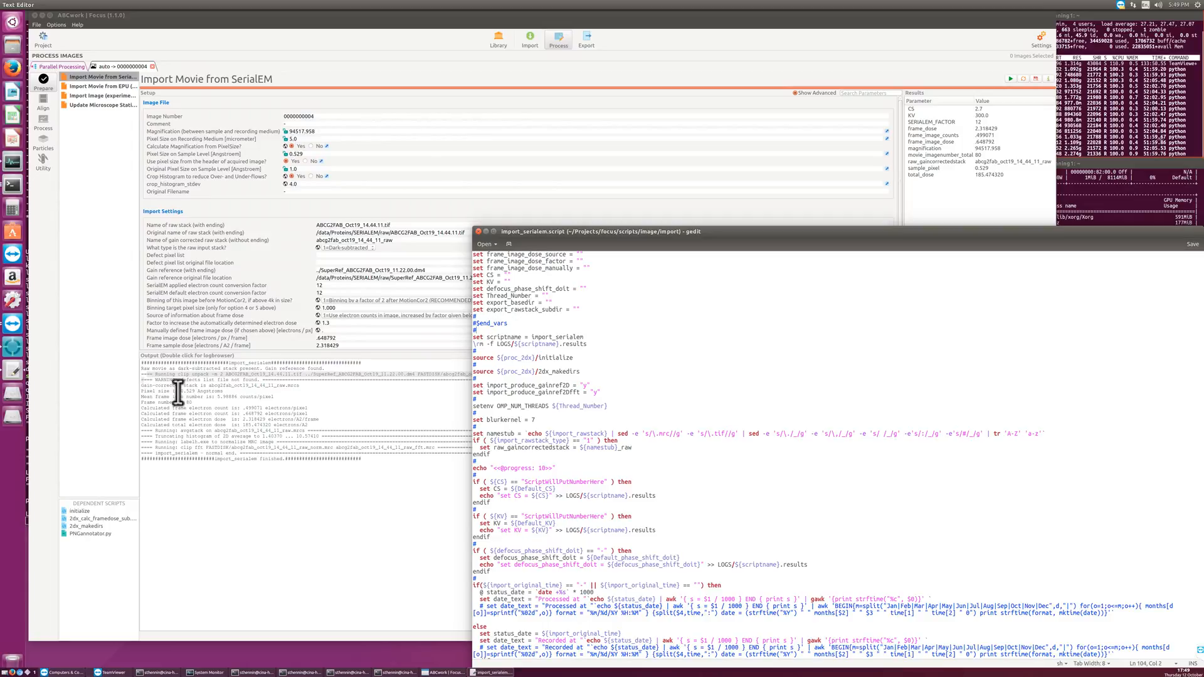
Step: Switch to Focus, adjust the output verbosity level, and highlight the defects list warning and gain-corrected stack lines in the log
left_click(288, 402)
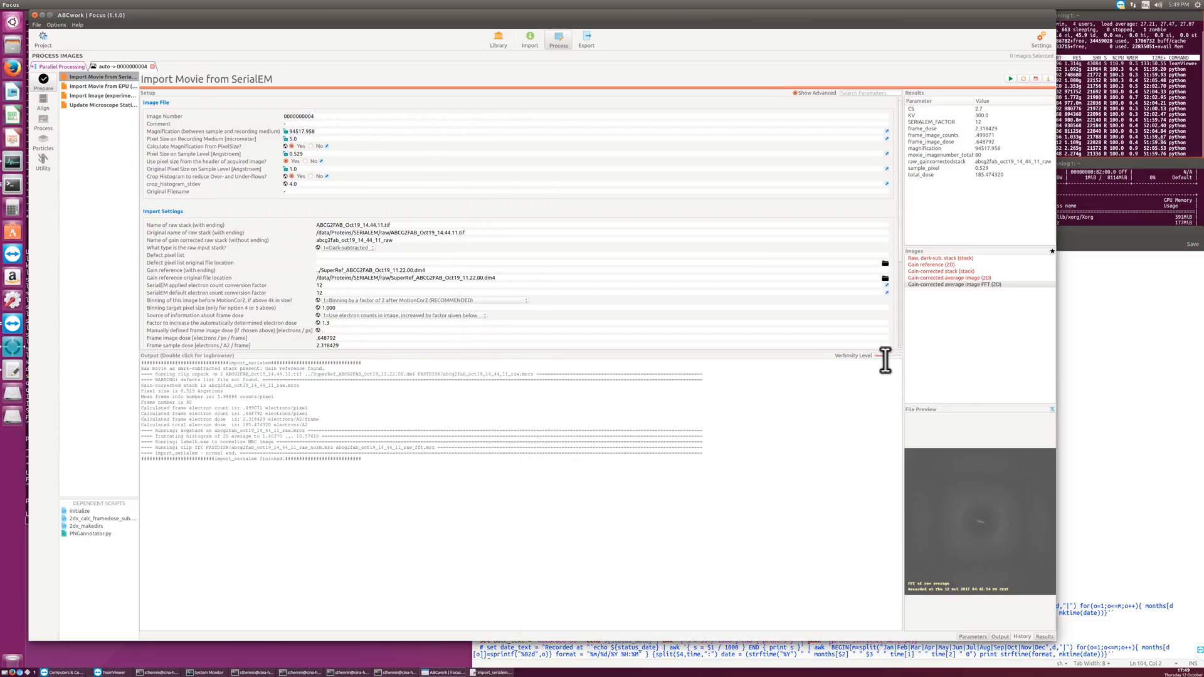
left_click_drag(885, 355, 884, 356)
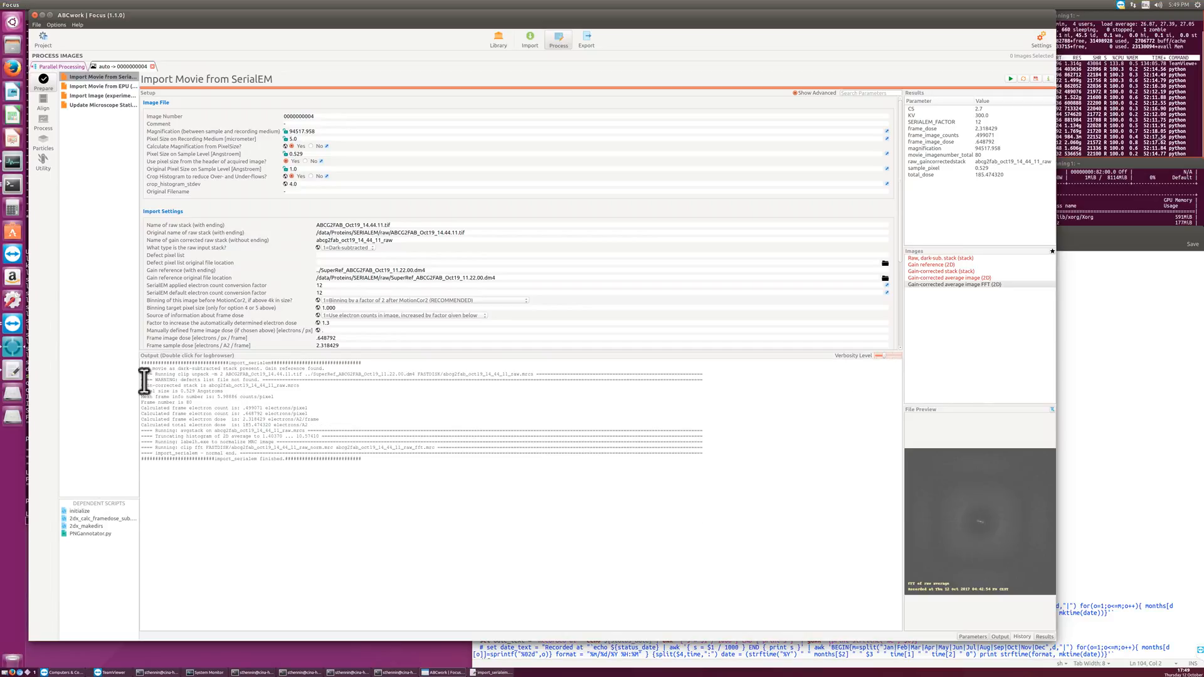
left_click_drag(143, 380, 143, 392)
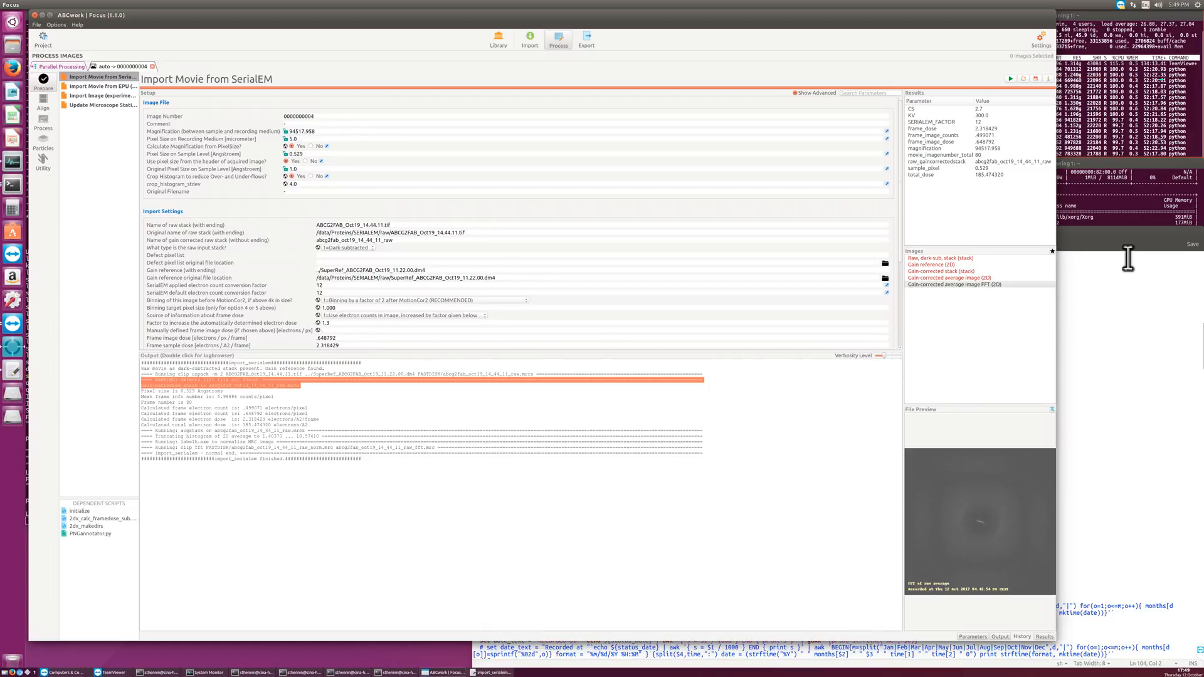
Step: Return to the script and highlight the CS block's echo line, Default_CS, CS variable, results file name and "set CS = ${CS}" text
left_click(1113, 231)
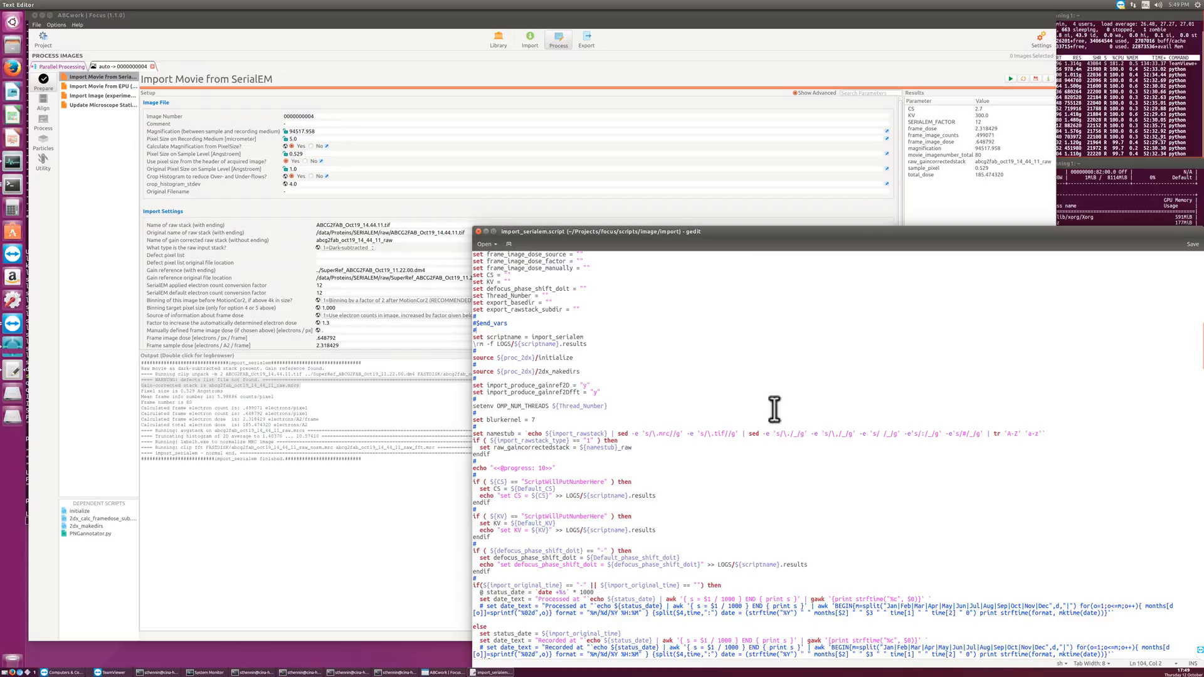
triple_click(475, 496)
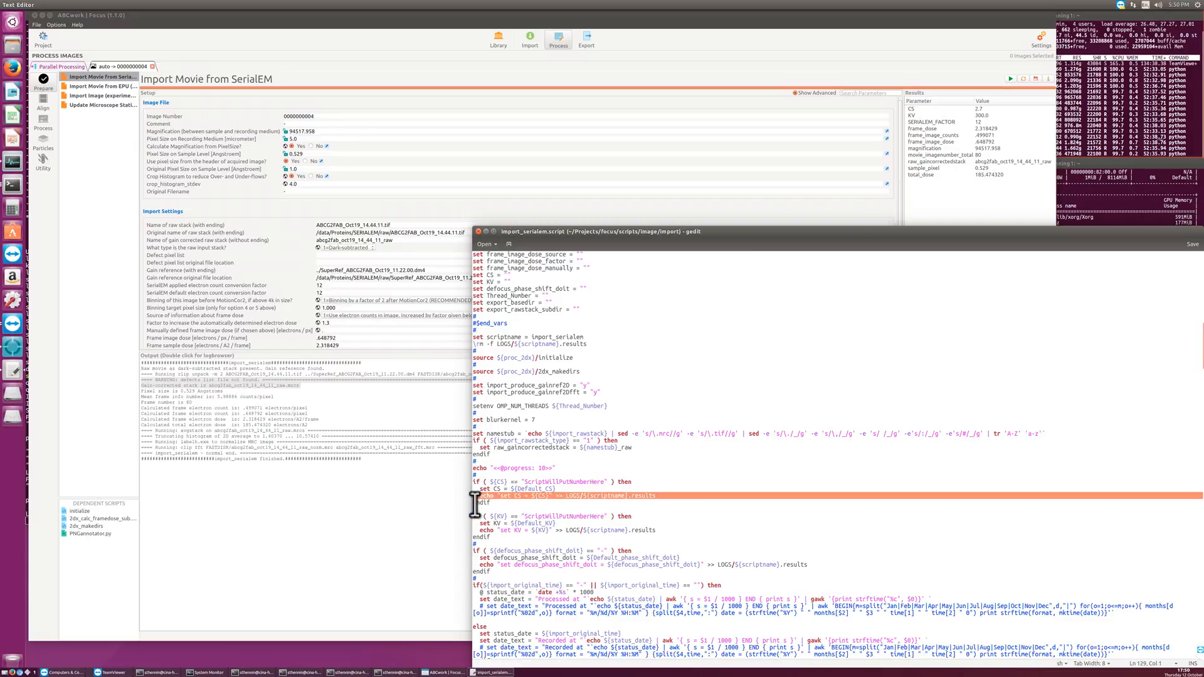
double_click(530, 489)
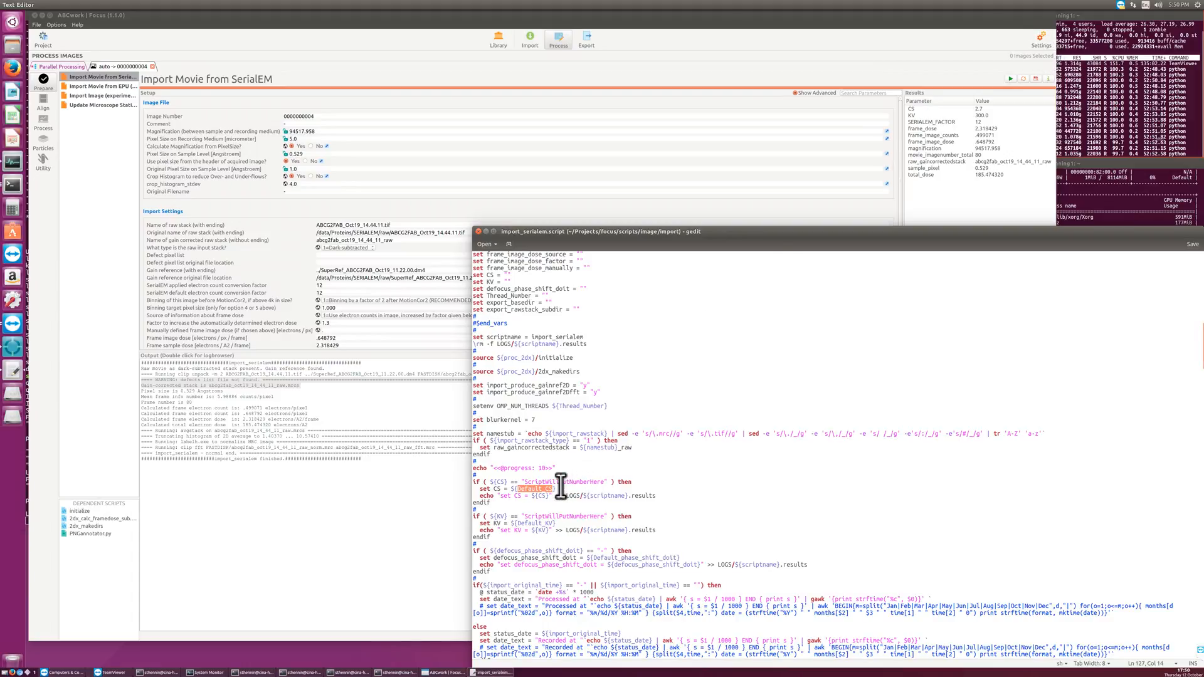
left_click(495, 489)
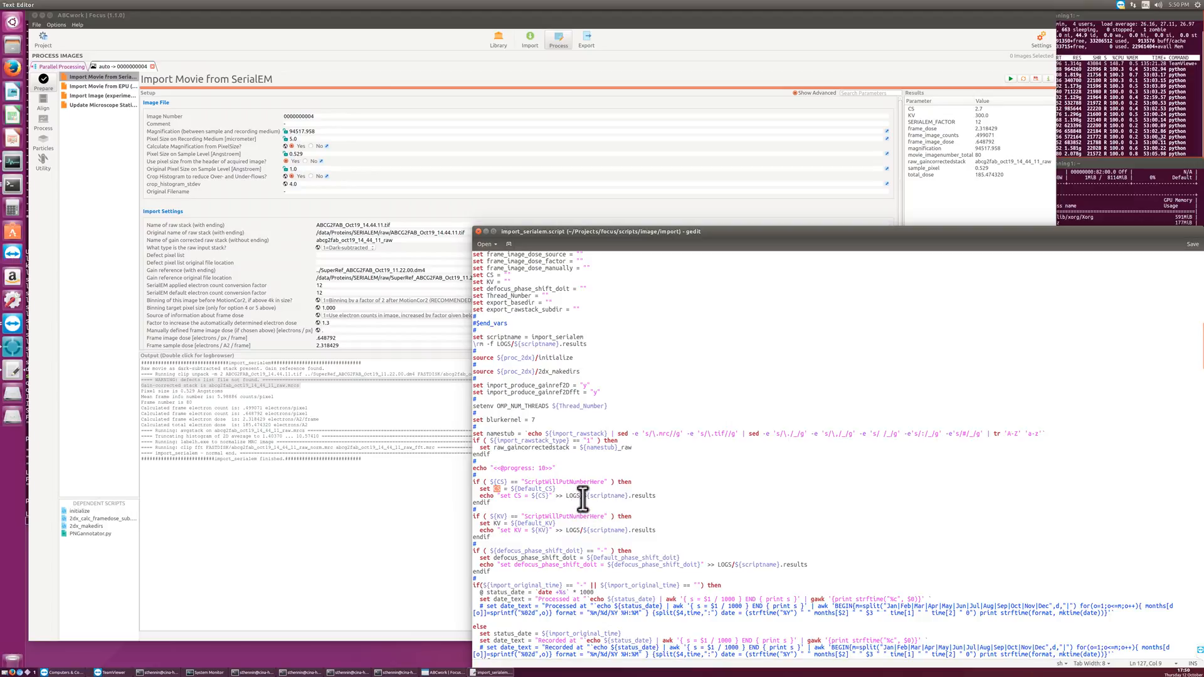
left_click_drag(583, 496, 653, 496)
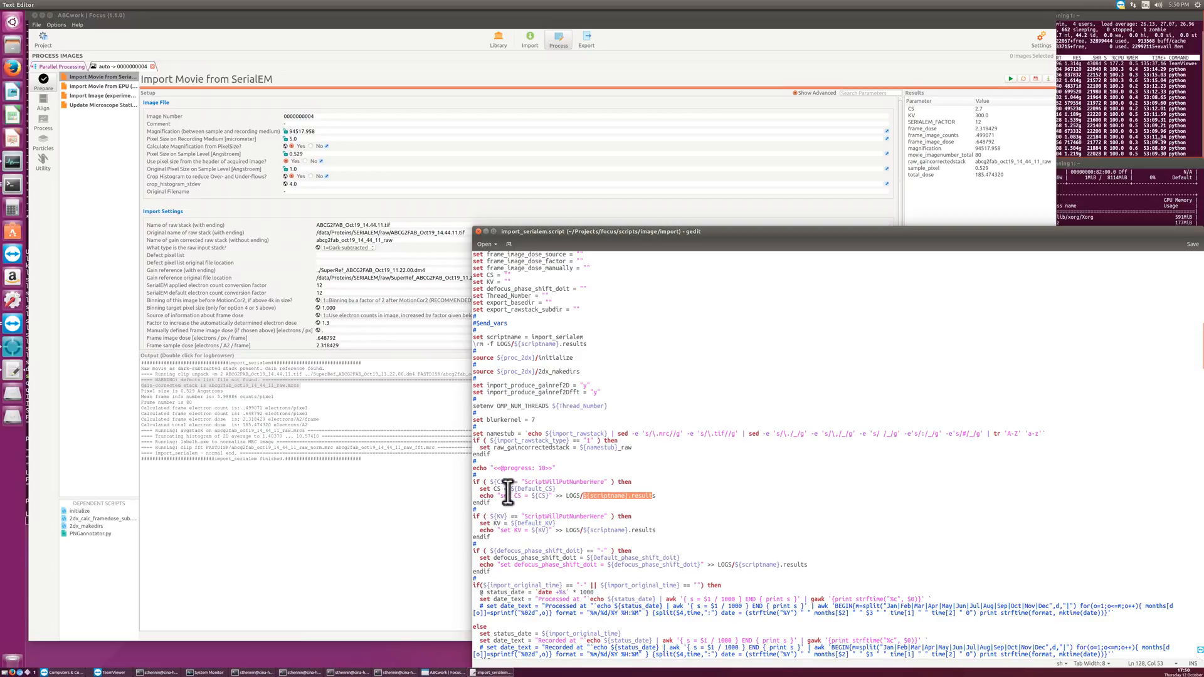
left_click_drag(500, 495, 550, 496)
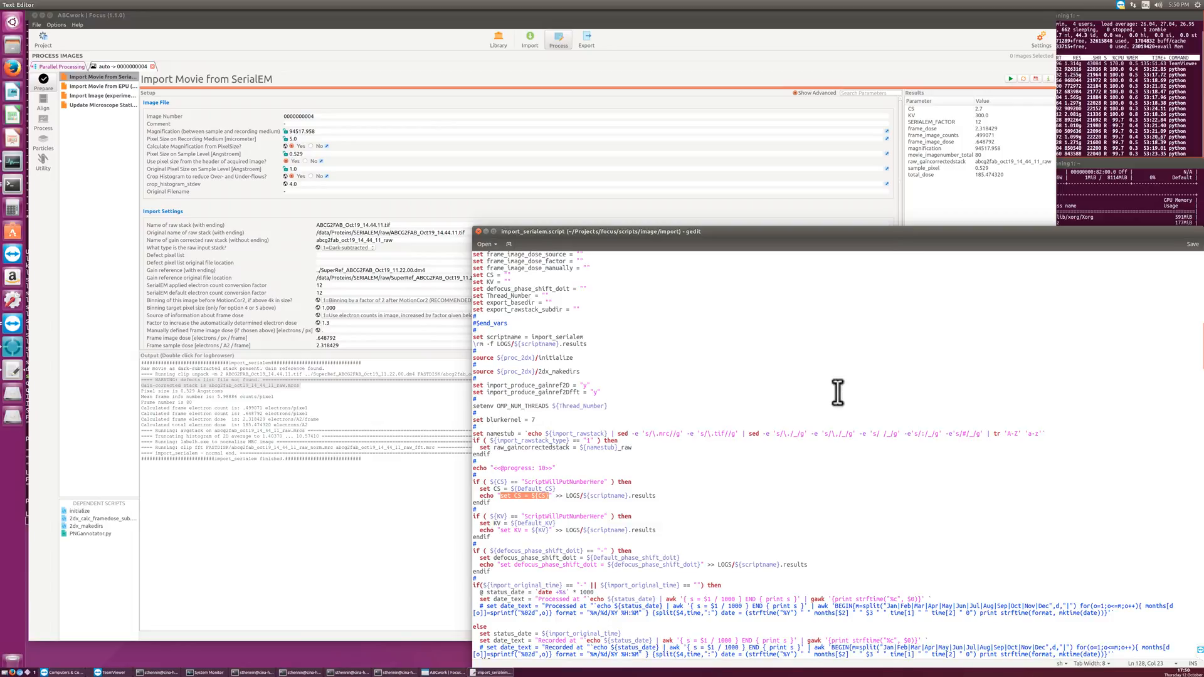
Step: Reposition the script window over Focus and find the clip unpack branches with the IMAGE-IMPORTANT gain-corrected stack line that follows them
scroll(784, 475, "up", 10)
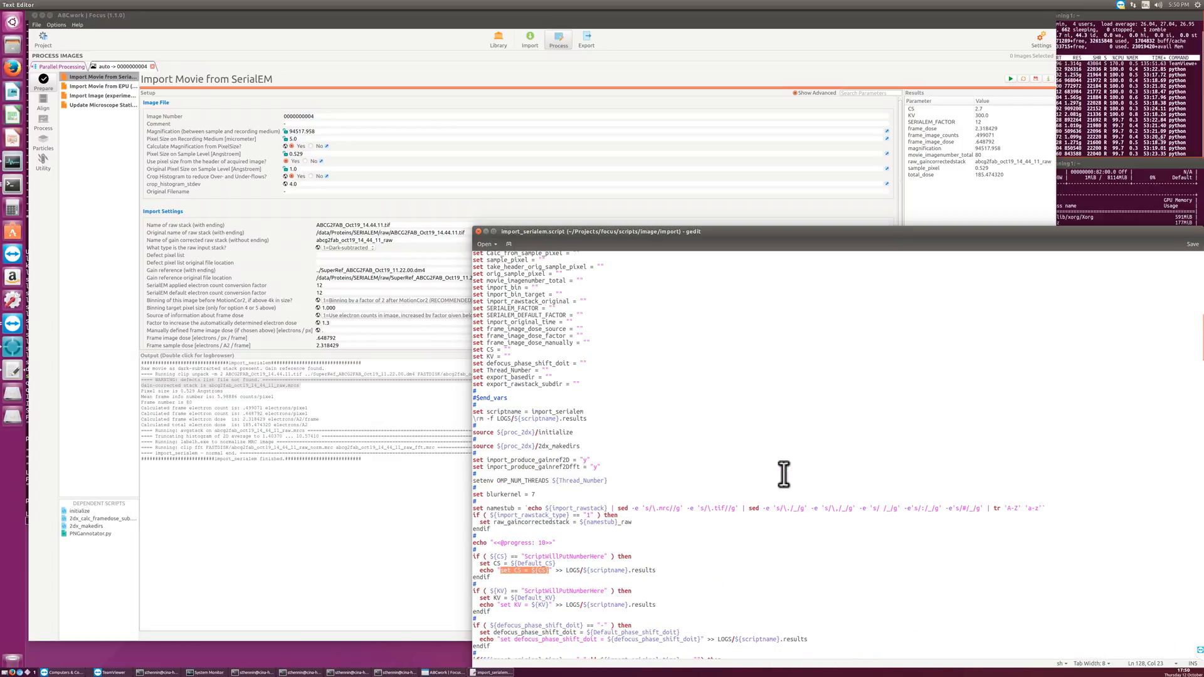
scroll(775, 458, "down", 20)
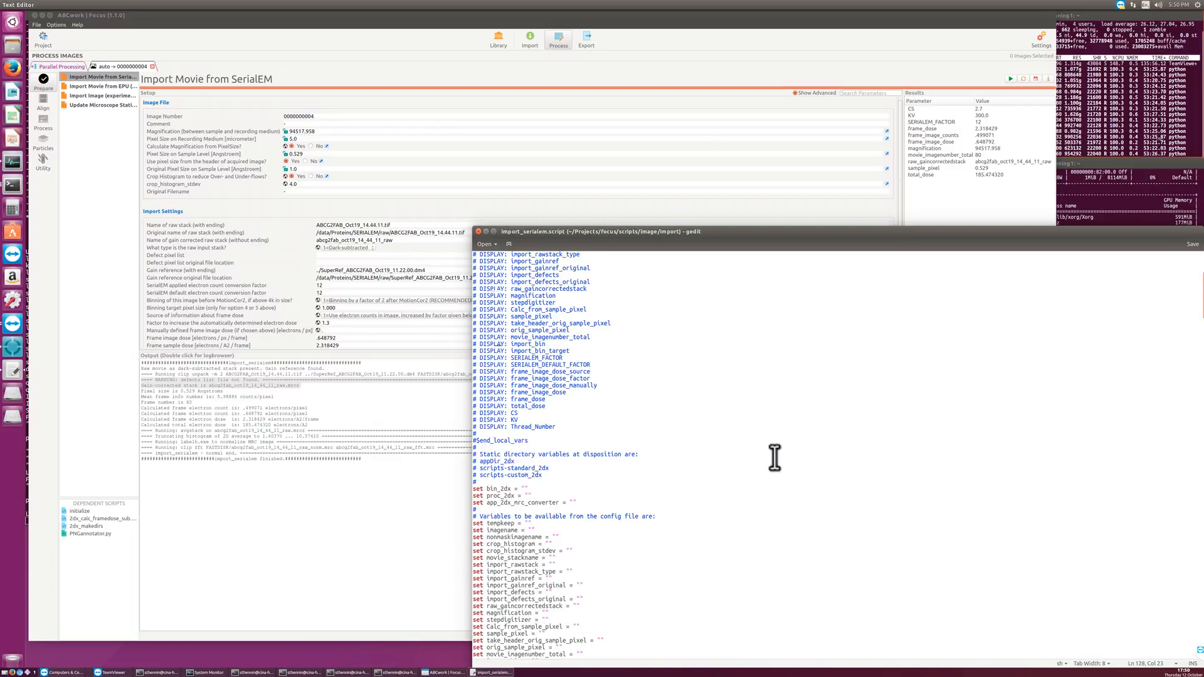
scroll(772, 455, "down", 14)
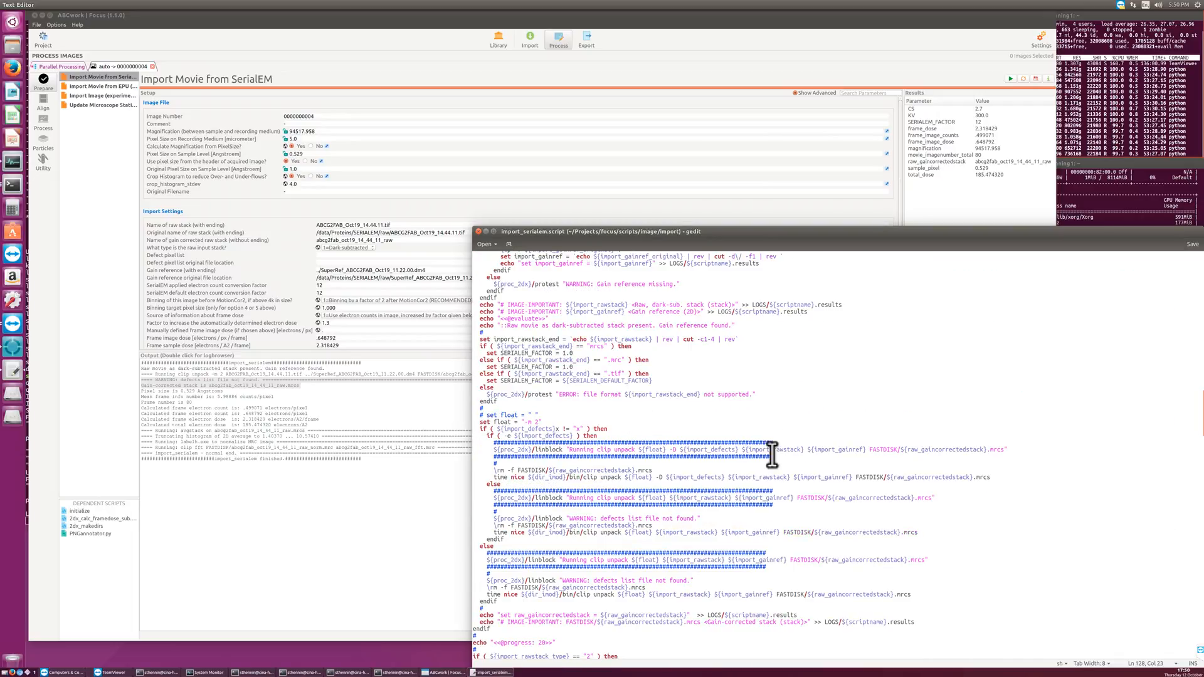
left_click_drag(837, 232, 708, 393)
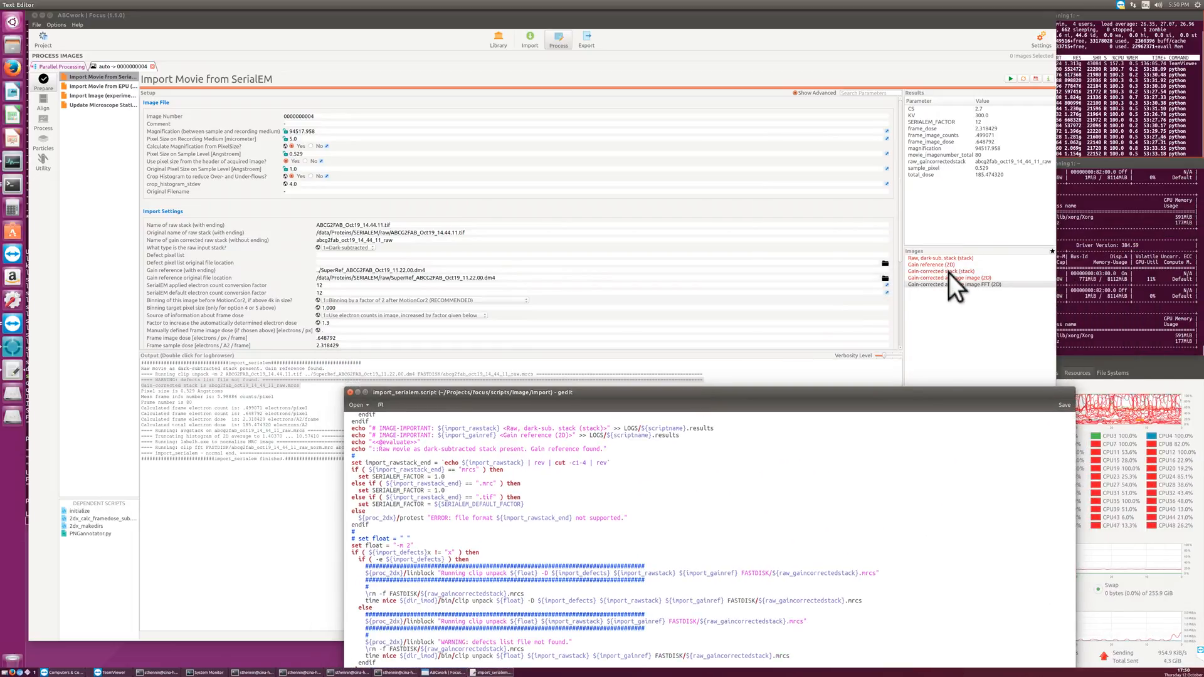
left_click_drag(904, 392, 782, 183)
scroll(470, 486, "down", 2)
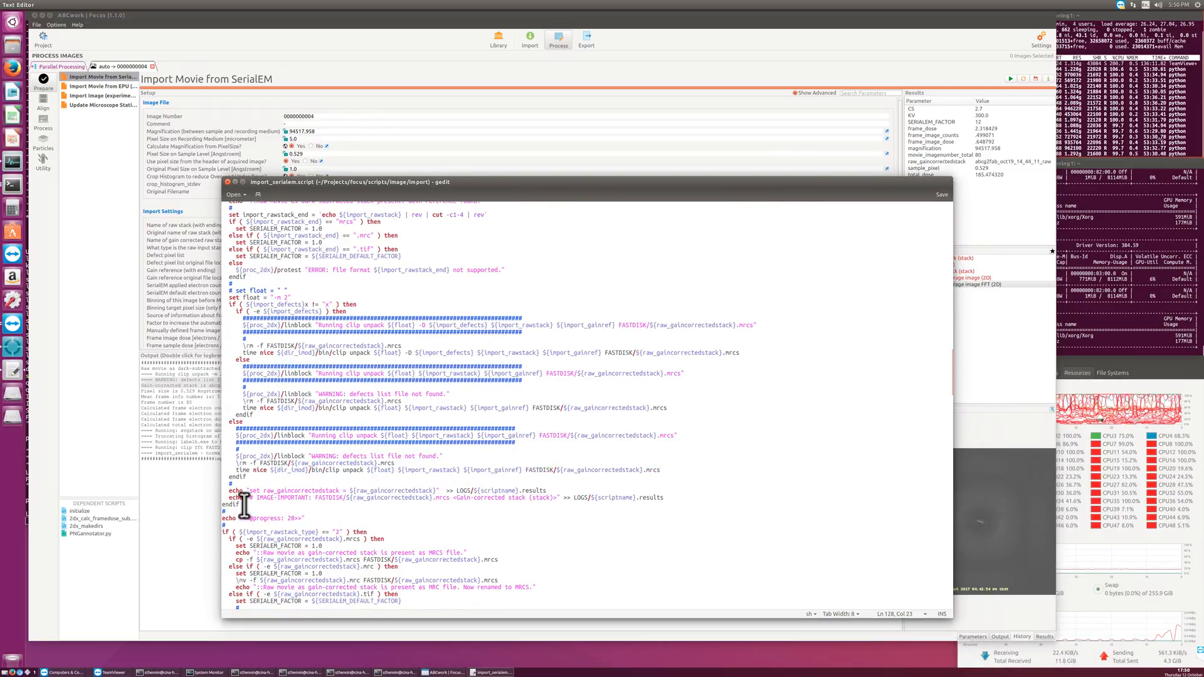
Step: Highlight the gain-corrected stack IMAGE-IMPORTANT line, its FASTDISK path, label and full echoed text, and switch to Focus to view the Images list
left_click(222, 505)
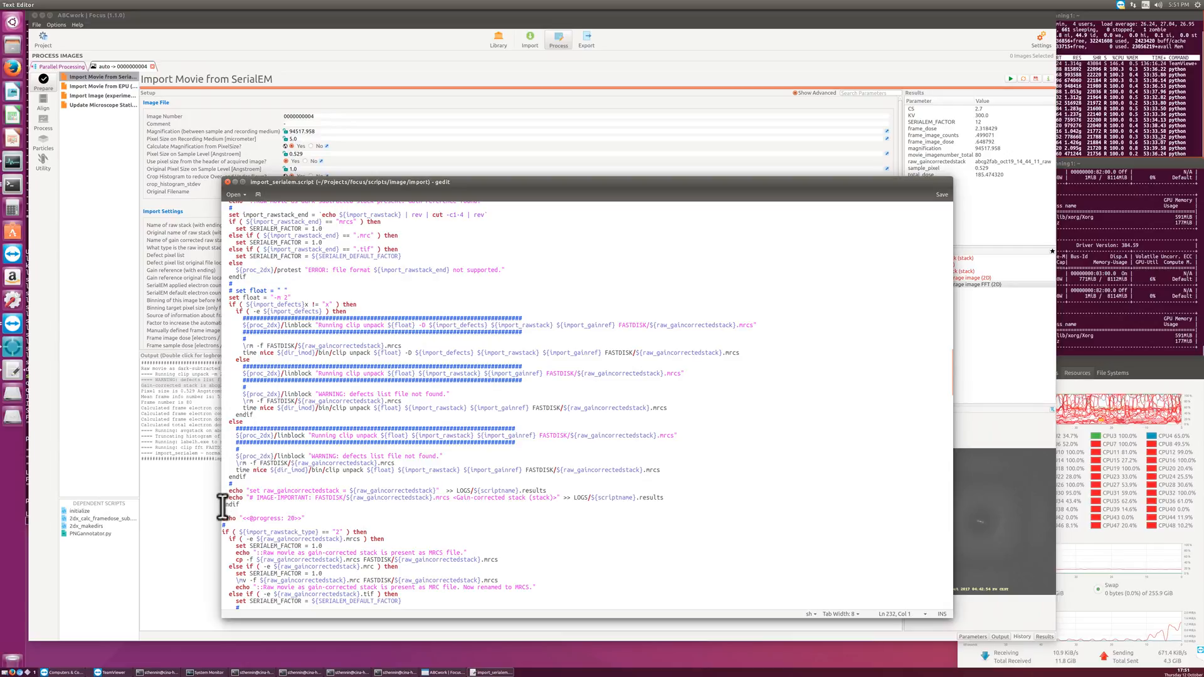
left_click_drag(223, 505, 223, 498)
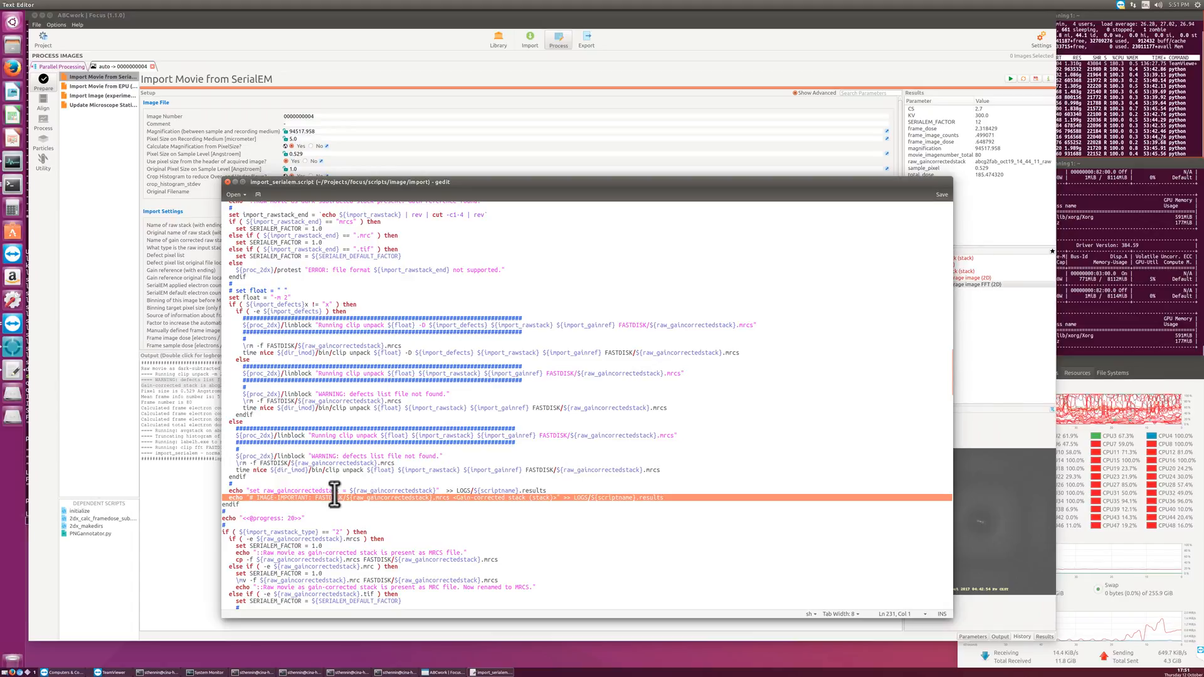
left_click_drag(316, 498, 452, 498)
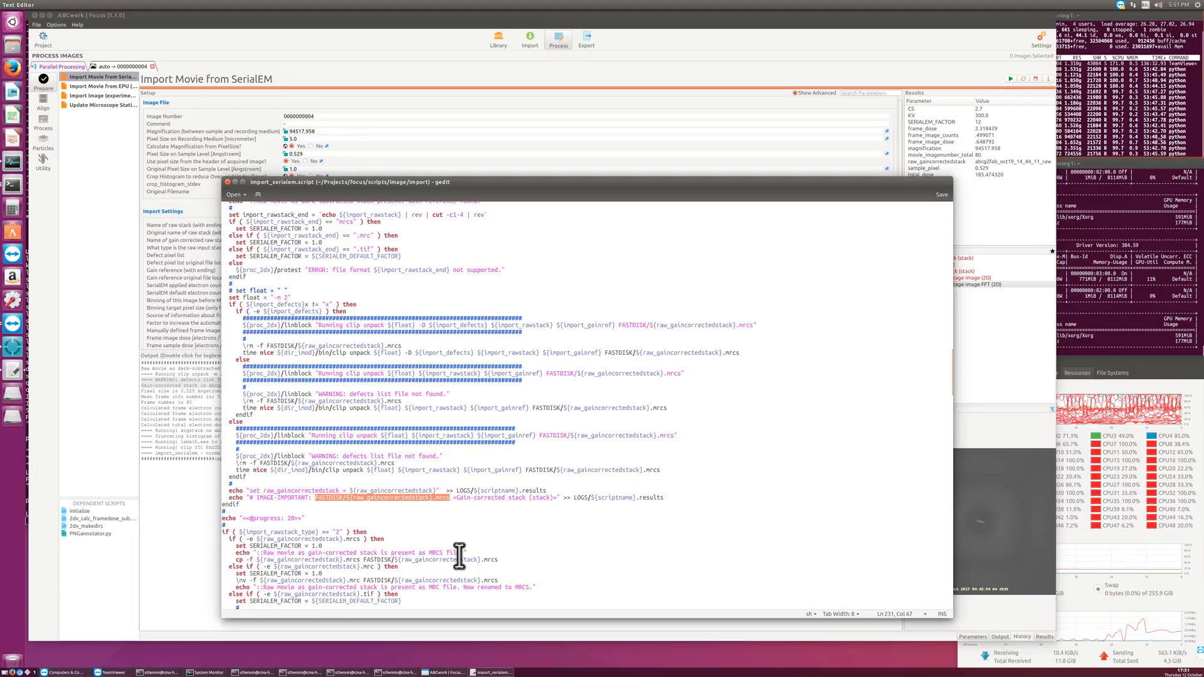
left_click(453, 498)
left_click_drag(453, 498, 555, 498)
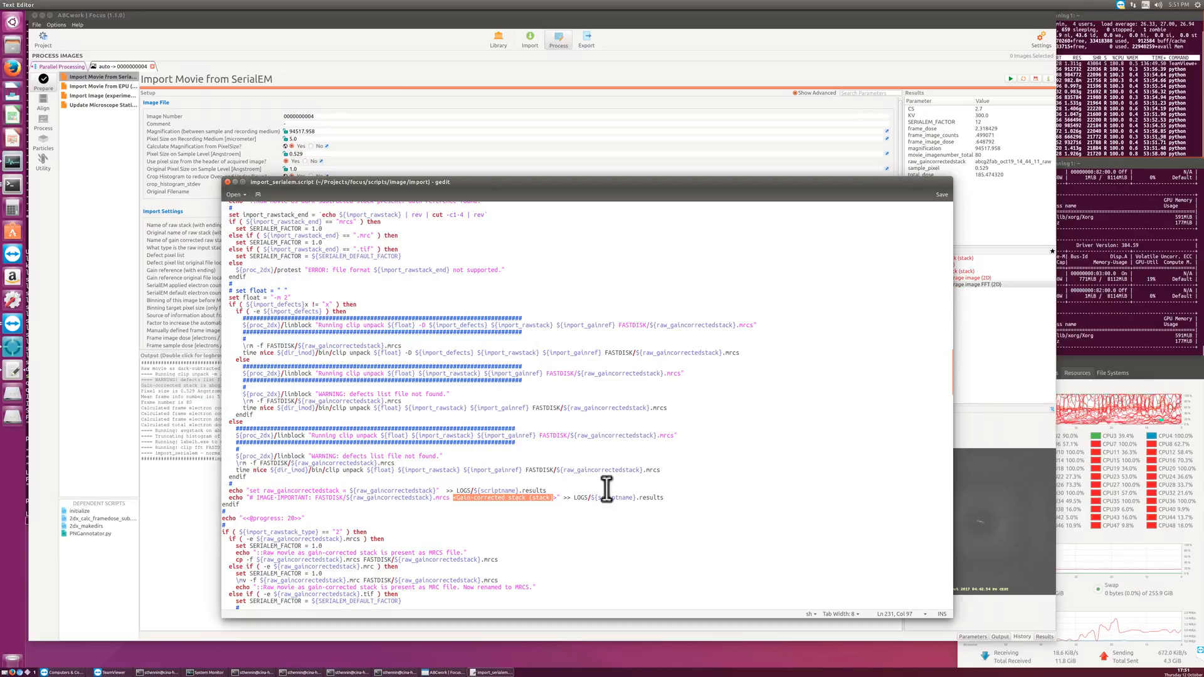
left_click(560, 492)
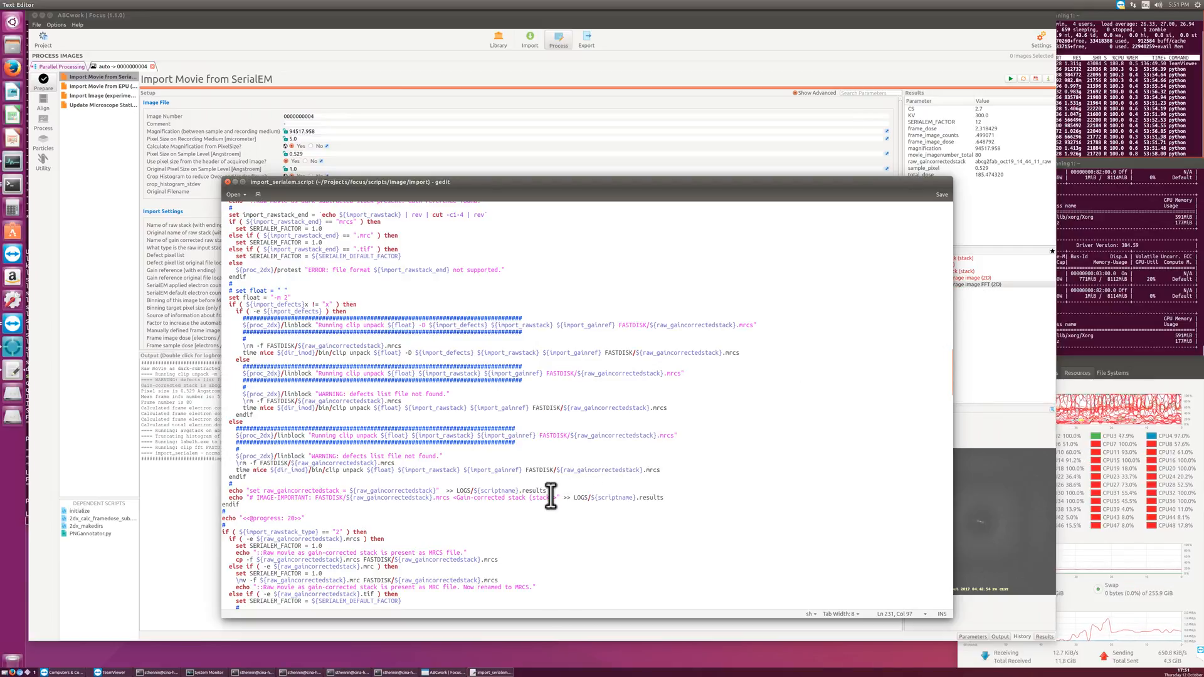
left_click_drag(554, 498, 251, 497)
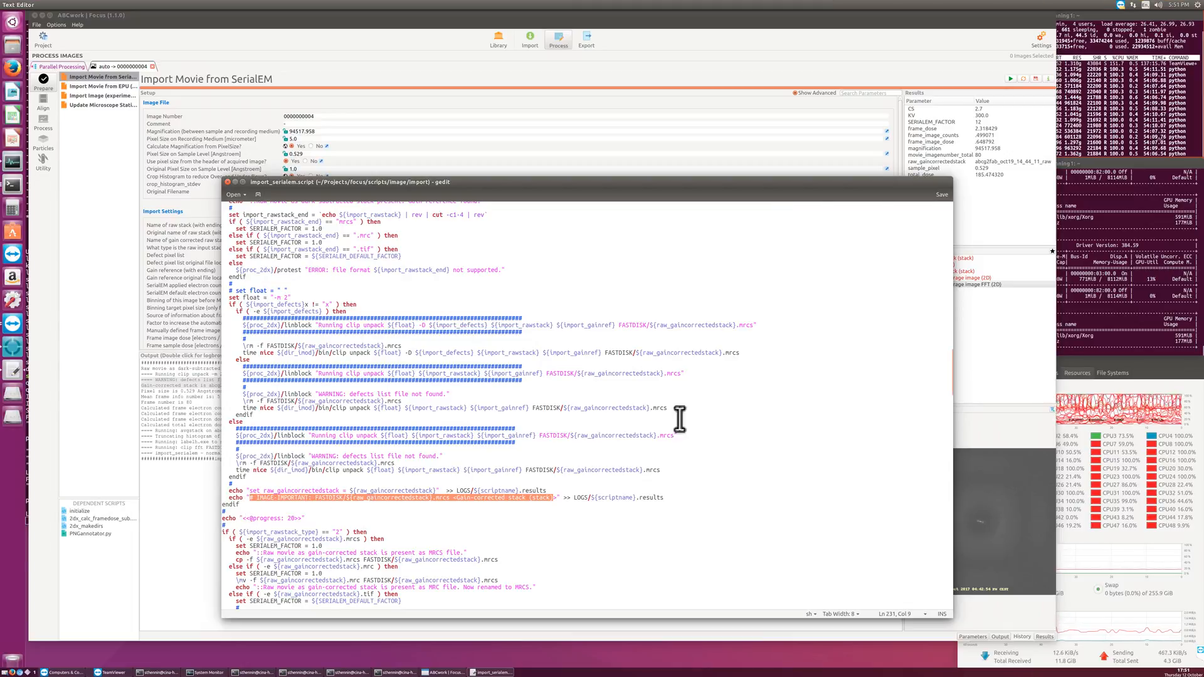
left_click(986, 281)
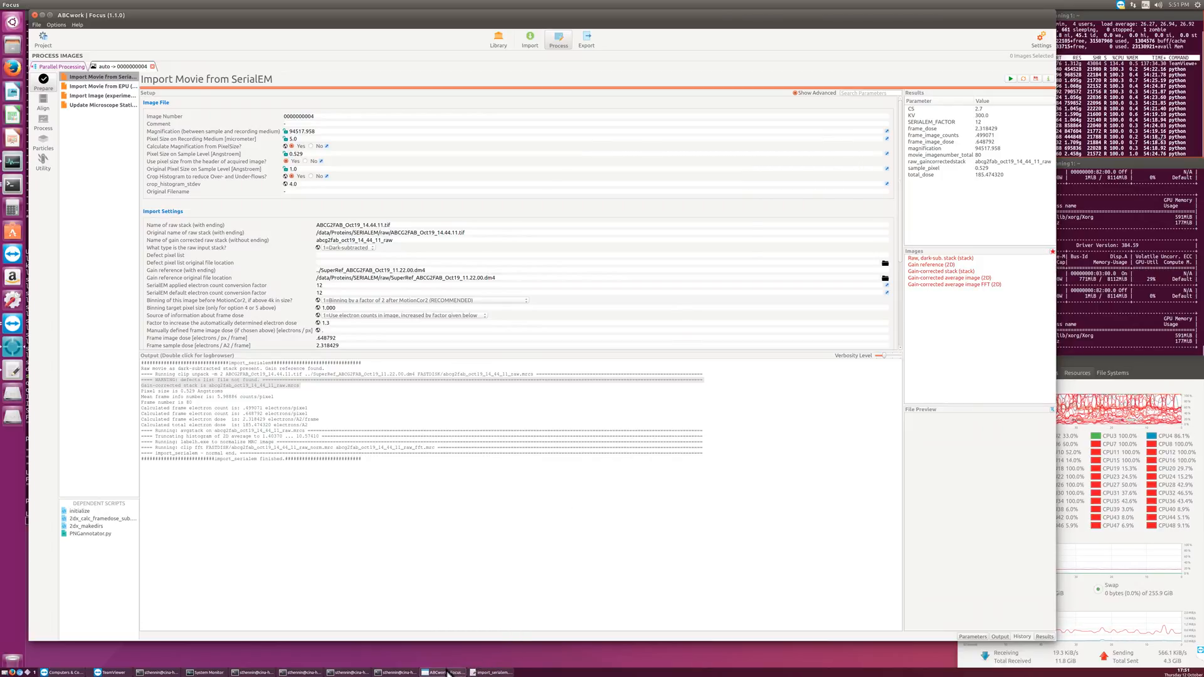
Step: Return to the script in gedit and highlight the "source ${proc_2dx}/initialize" line below the end_vars marker
left_click(492, 672)
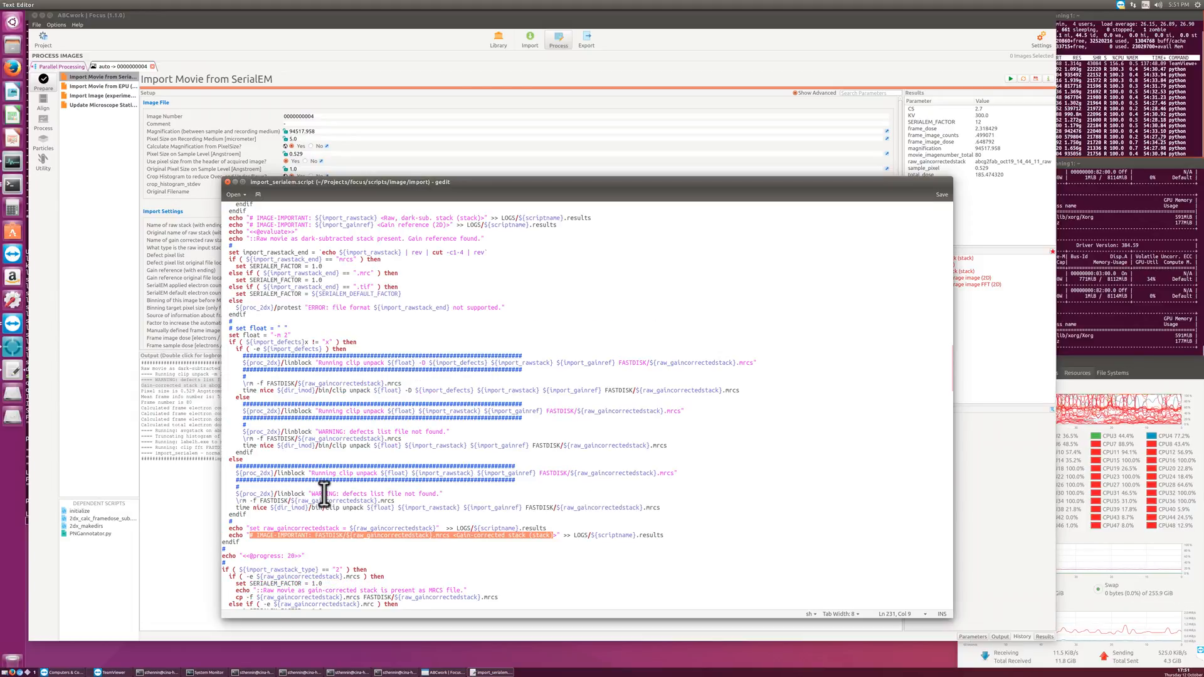
scroll(322, 492, "down", 5)
scroll(321, 492, "down", 7)
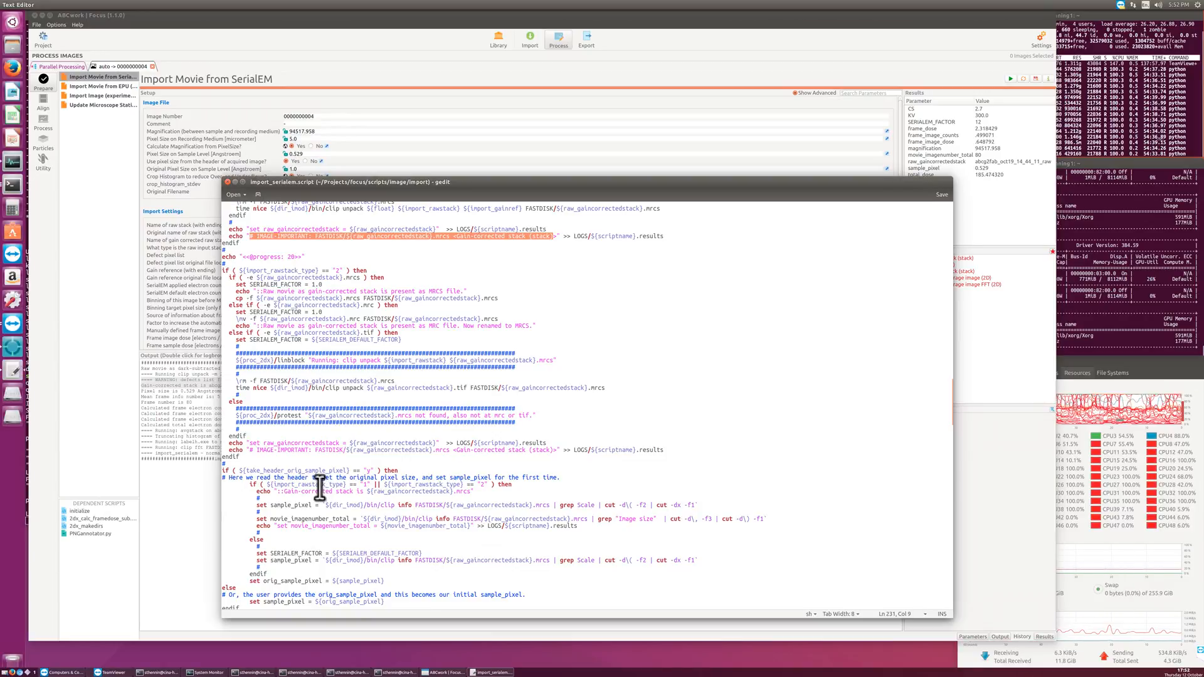
scroll(320, 488, "up", 20)
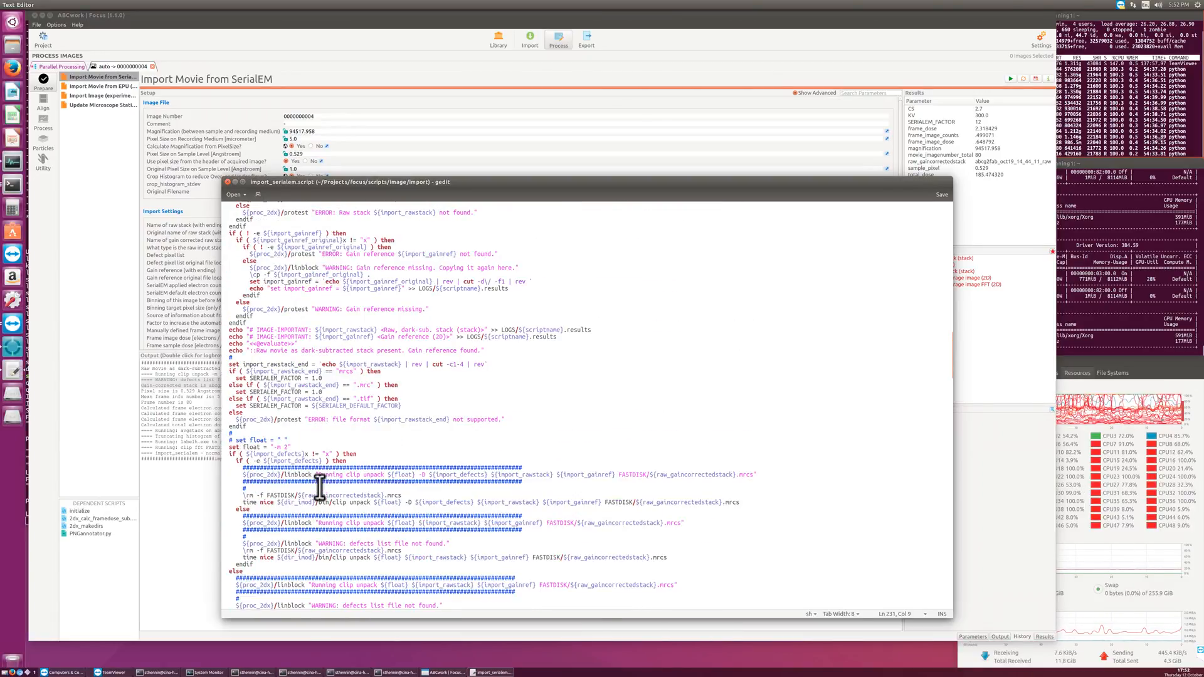
scroll(320, 488, "up", 12)
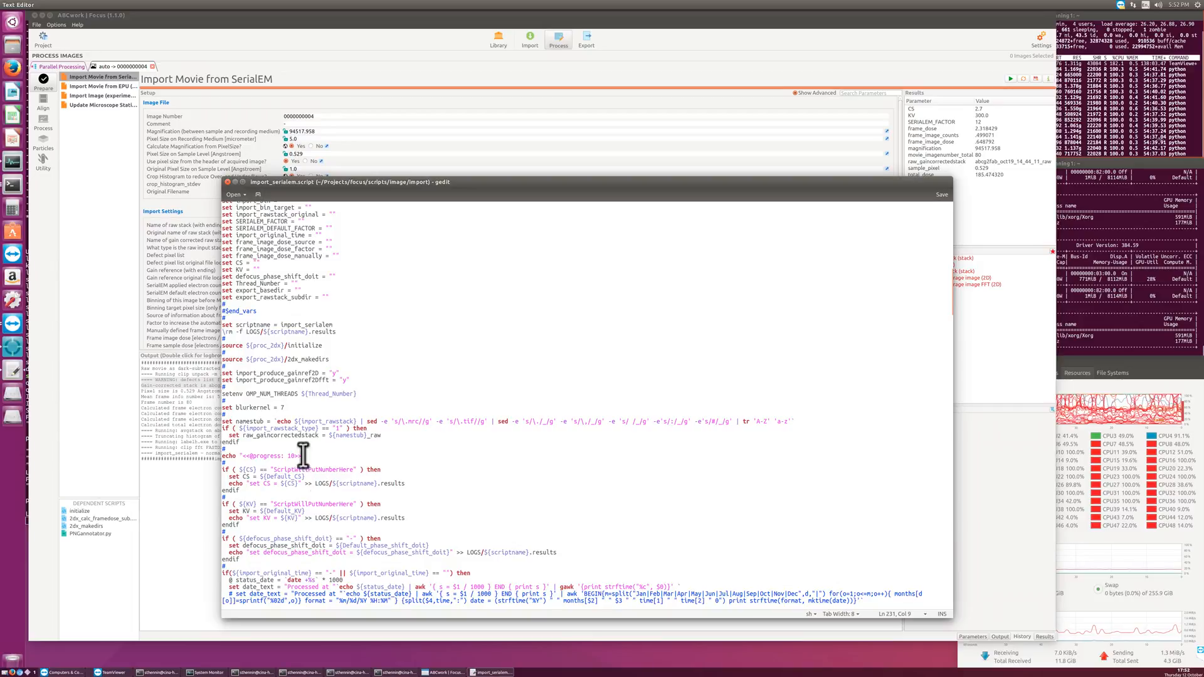
triple_click(224, 345)
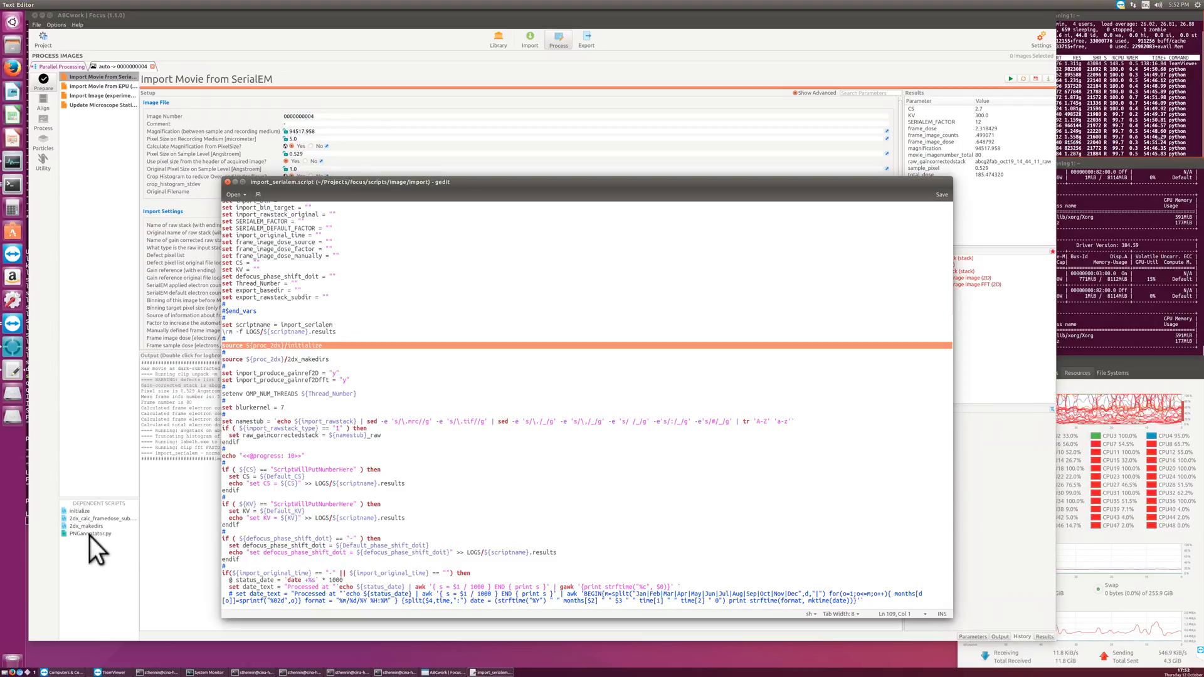
Step: Find the PNGannotator.py calls for the FFT image near the script's end and highlight those three lines
scroll(323, 511, "up", 10)
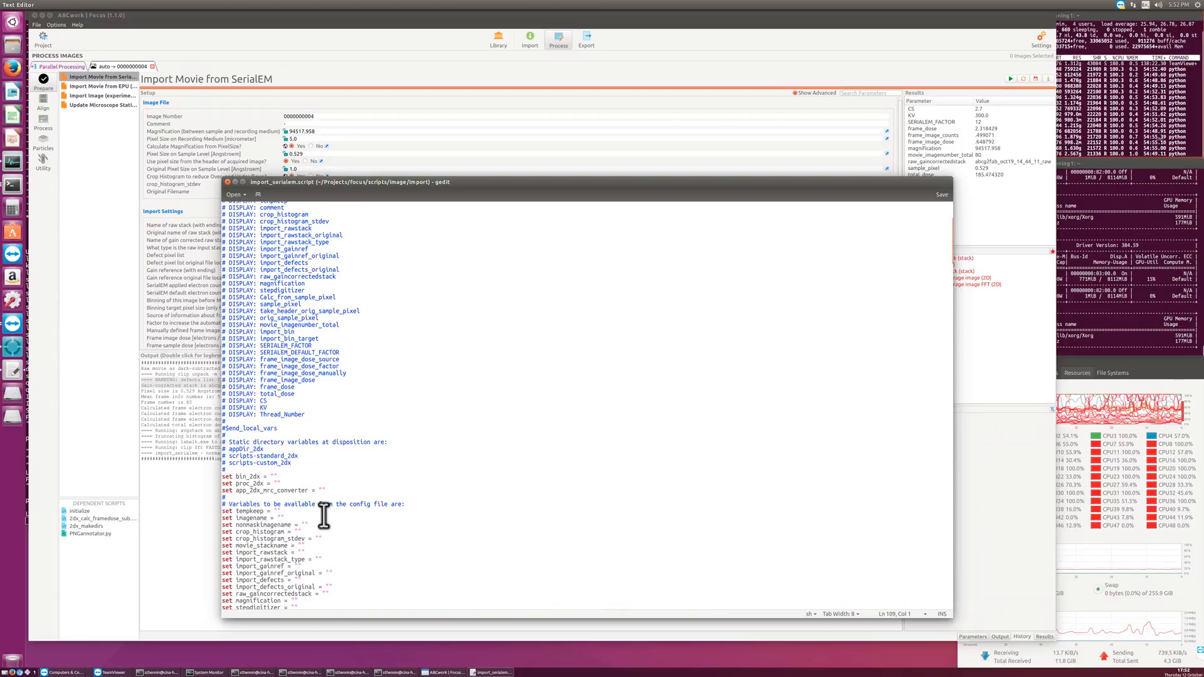
scroll(322, 511, "down", 20)
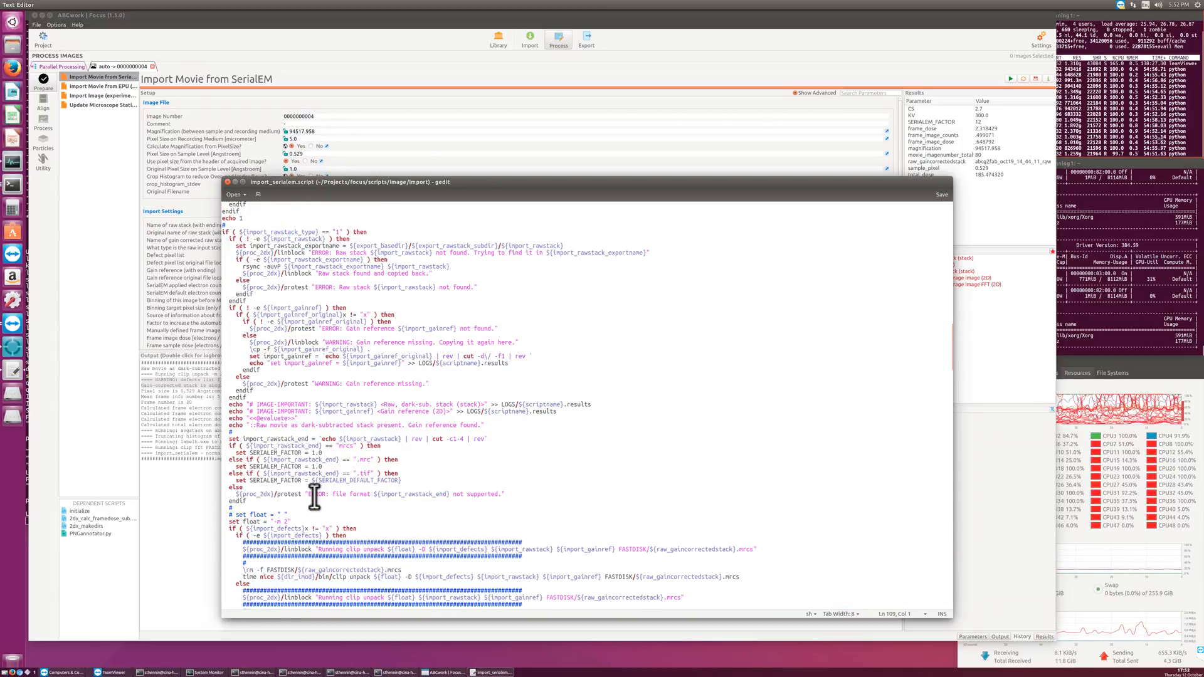
scroll(315, 497, "down", 15)
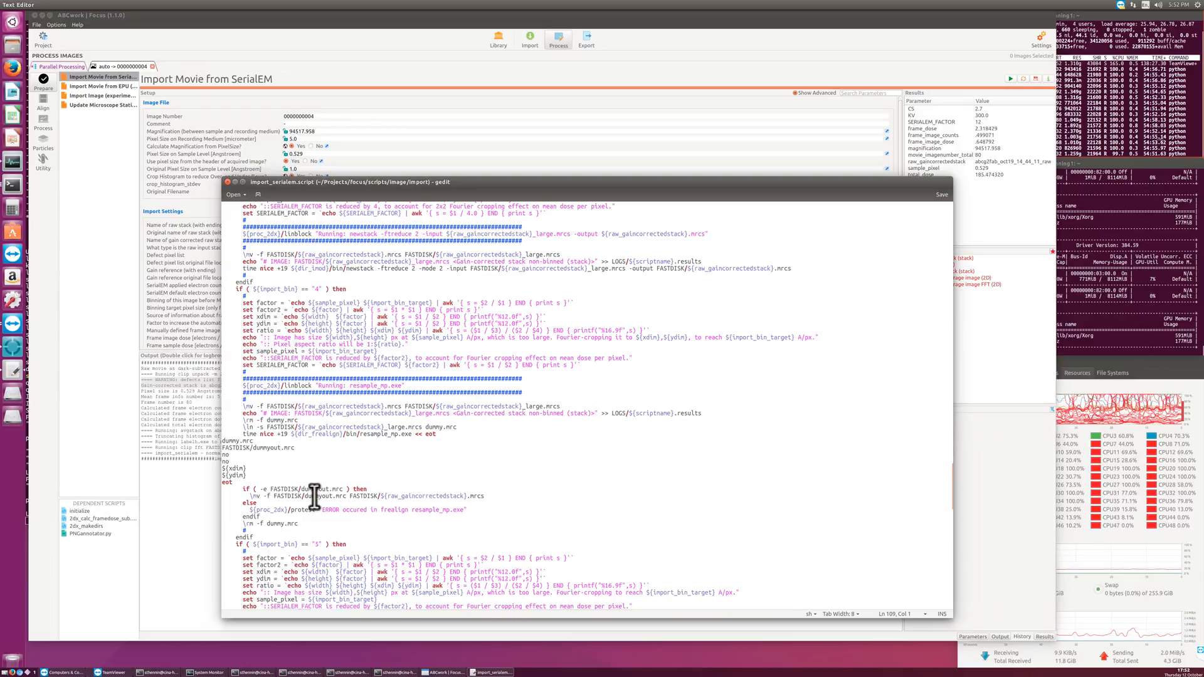
scroll(315, 497, "down", 15)
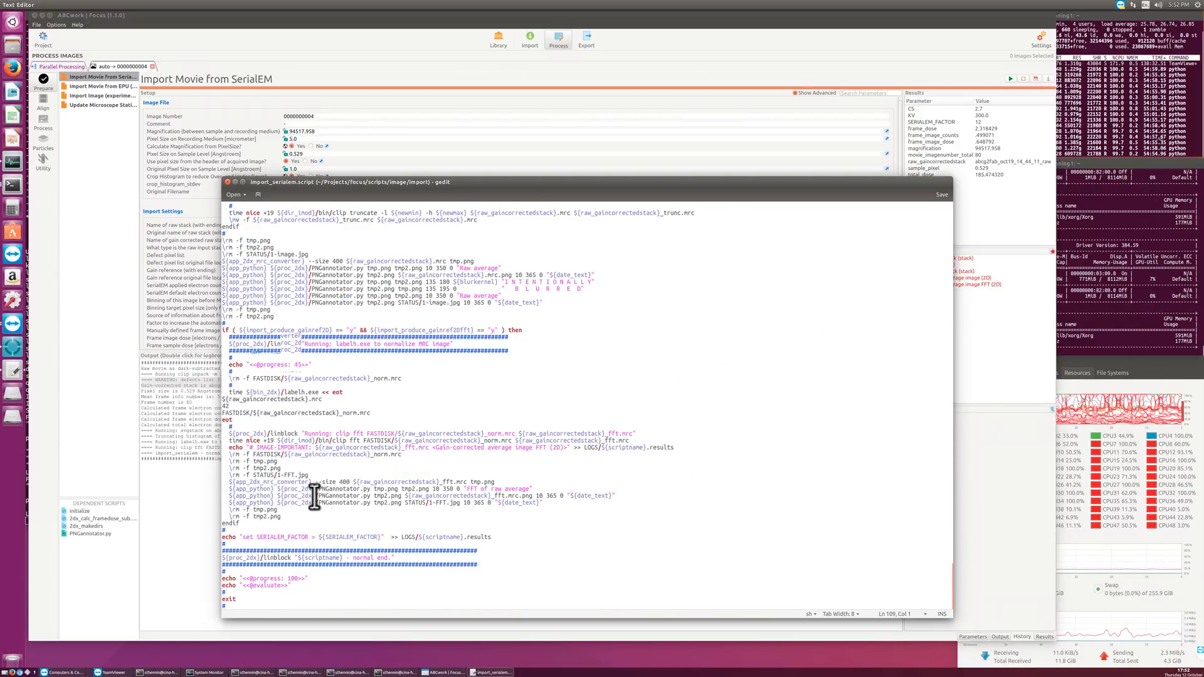
left_click_drag(329, 489, 551, 502)
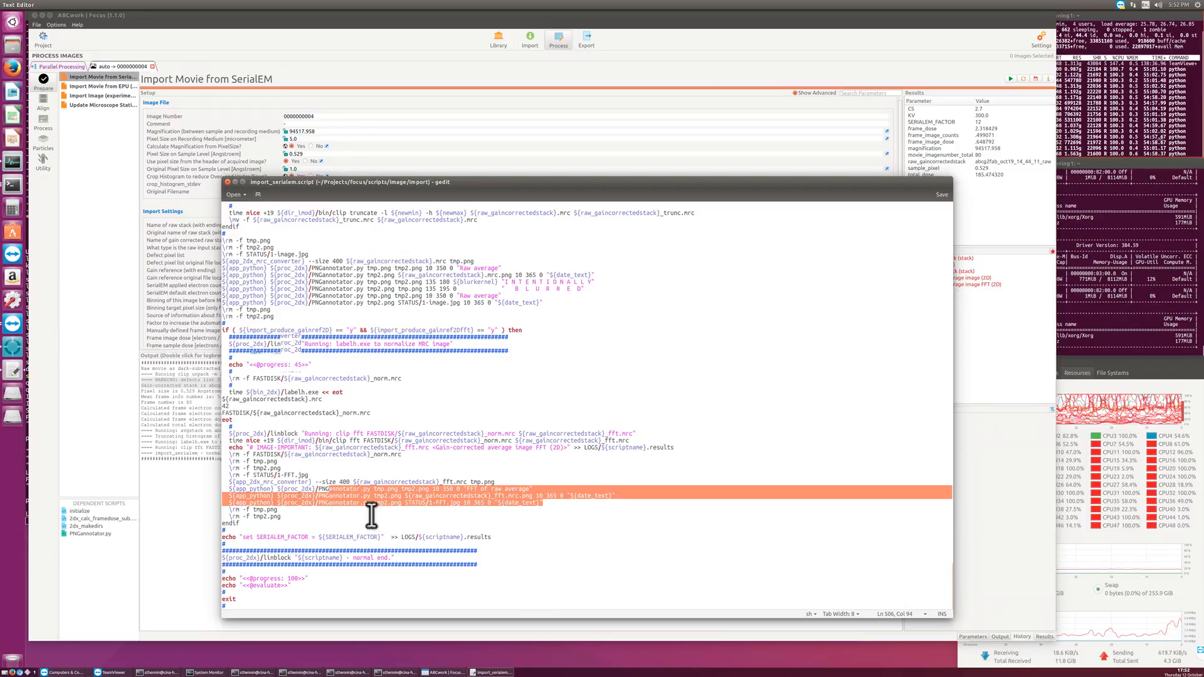